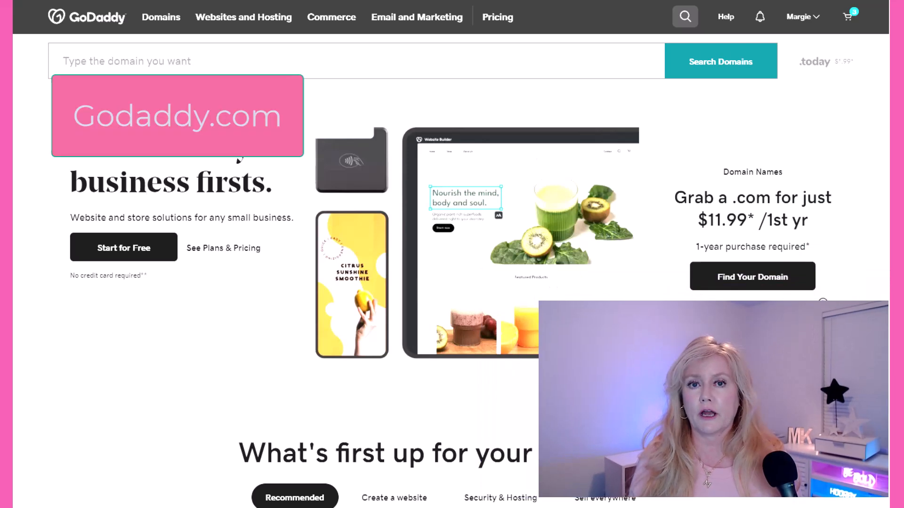
Search for the domain apostilleu.com and continue with it to the cart.
click(122, 64)
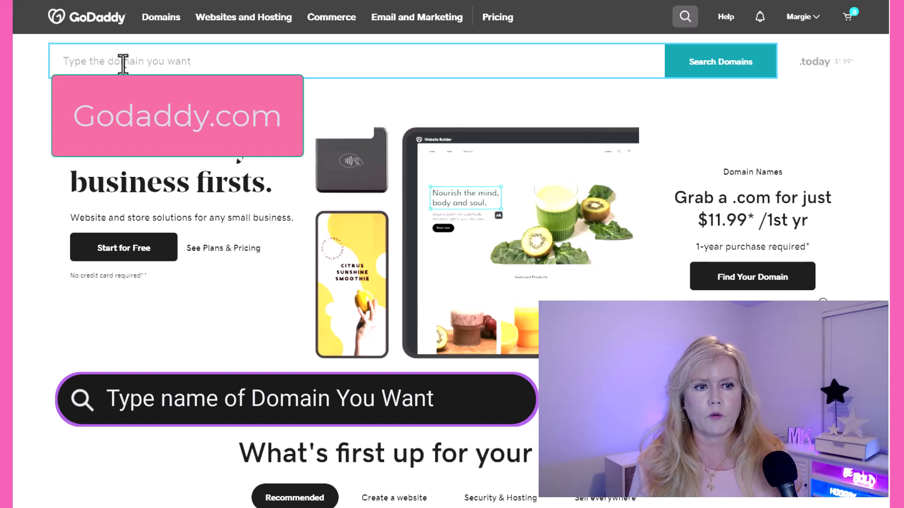
text(apostilleu.com)
click(714, 69)
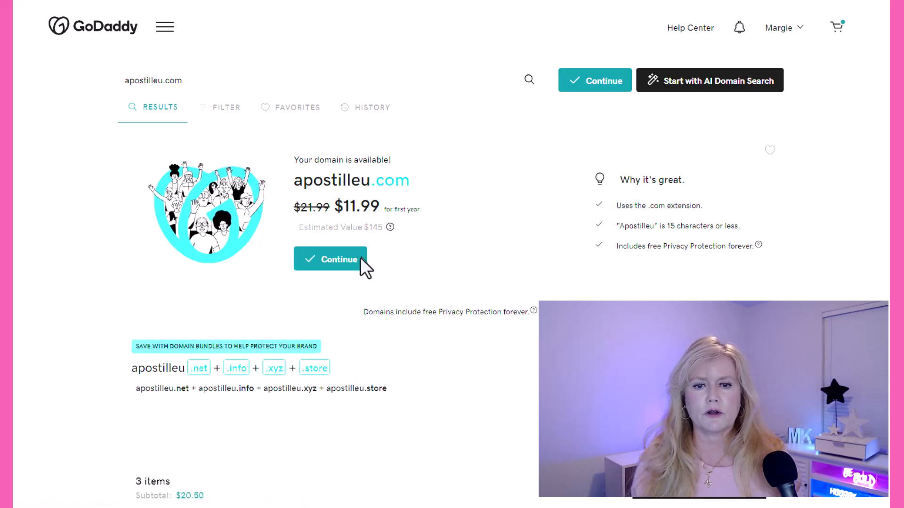
click(331, 260)
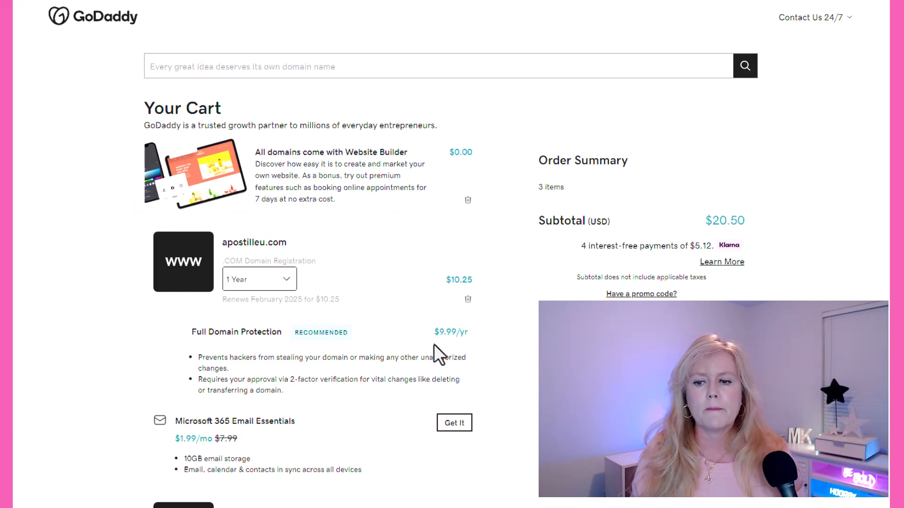
Turn Full Domain Protection on and back off for apostilleu.com in the cart.
scroll(383, 350, down, 1)
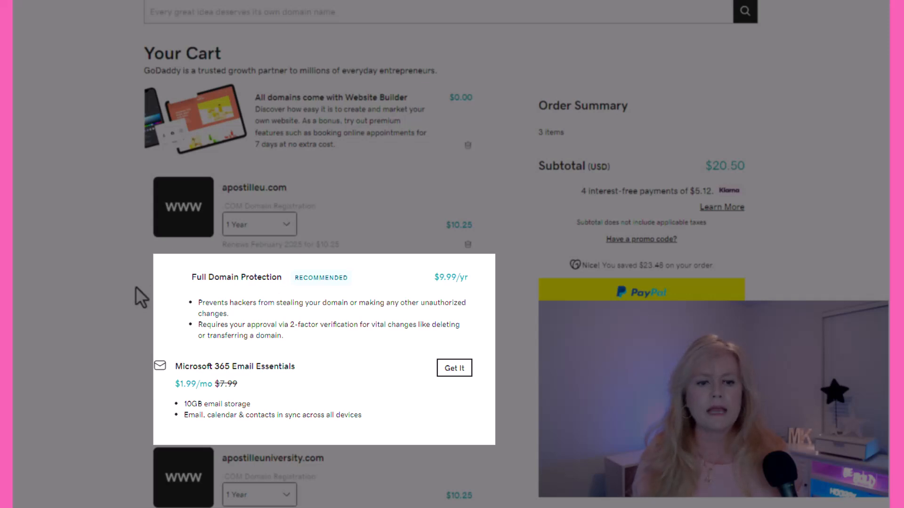
click(170, 279)
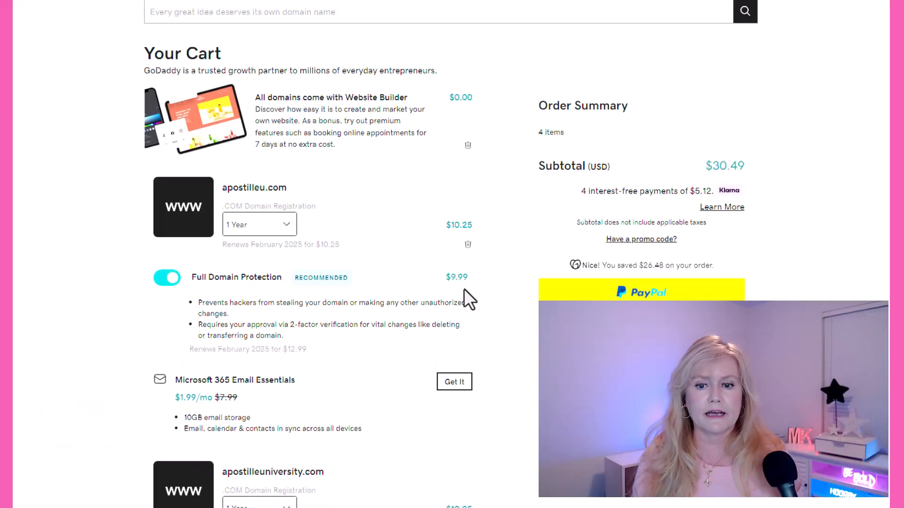
click(189, 275)
Review the remaining cart items and complete the purchase of apostilleu.com and apostilleuniversity.com.
scroll(287, 312, down, 3)
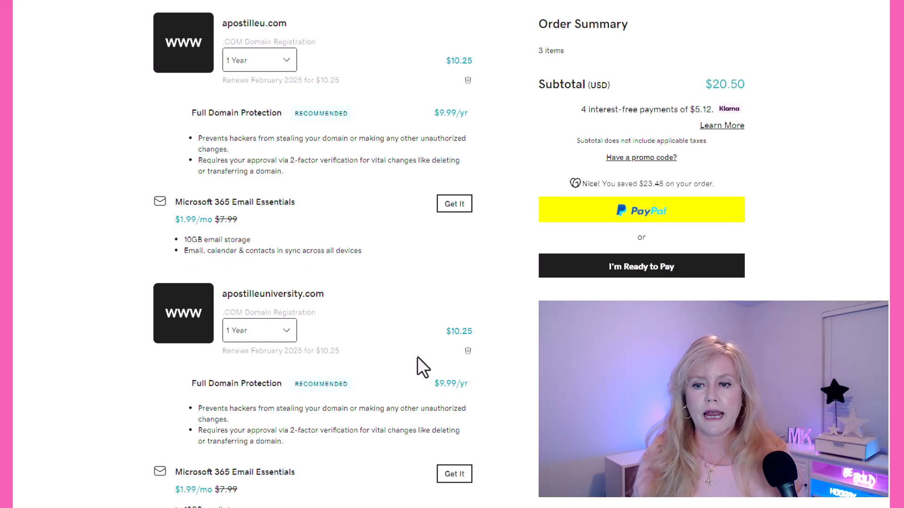
scroll(405, 358, down, 4)
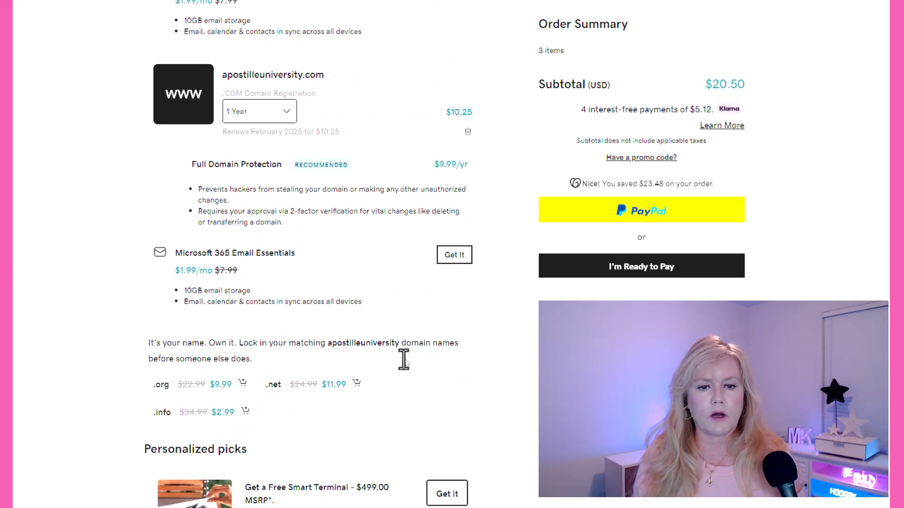
scroll(396, 309, up, 8)
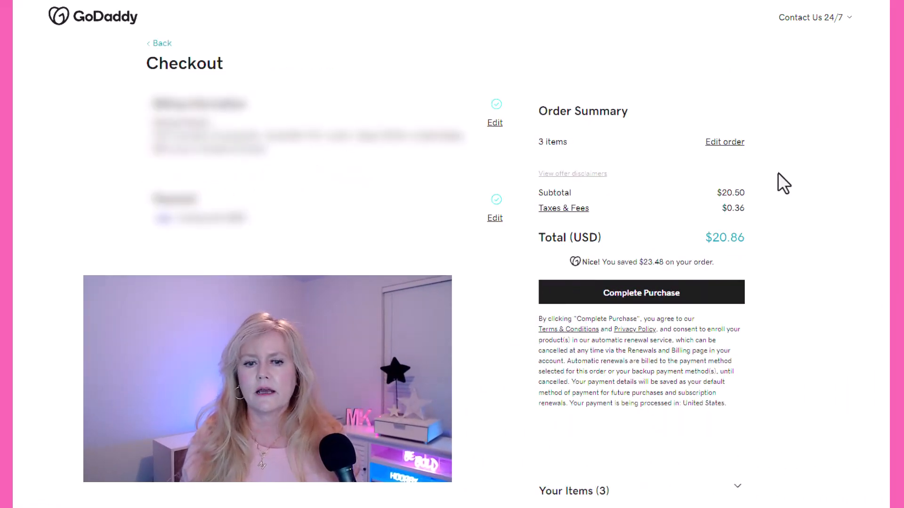
click(654, 297)
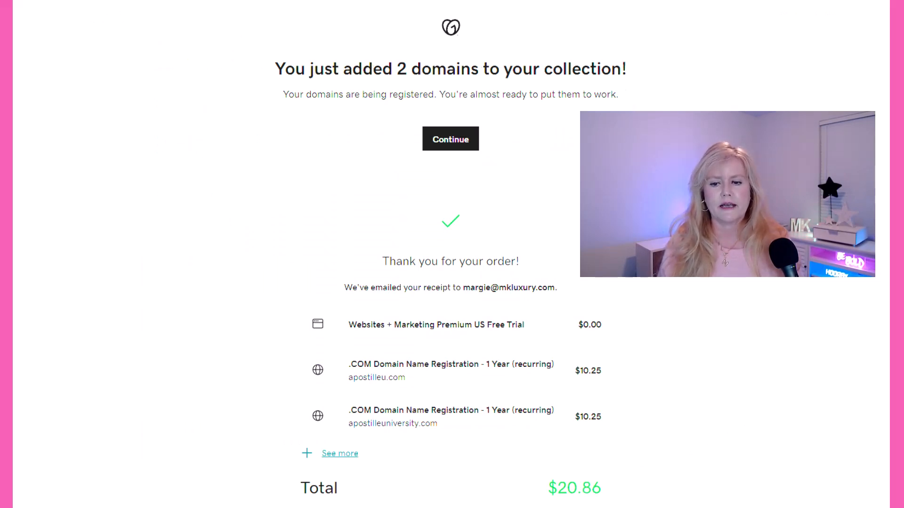
Continue from the order confirmation to all products and start setting up the first Websites + Marketing Free site.
scroll(625, 91, down, 1)
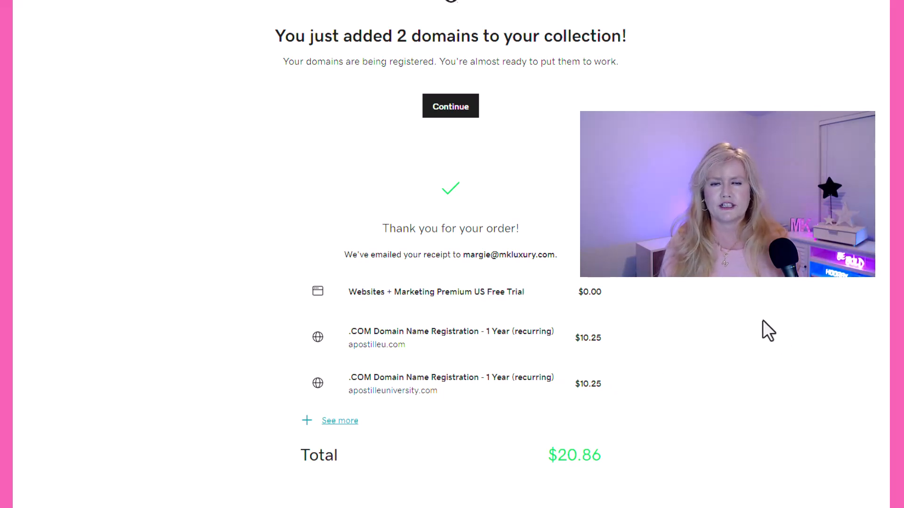
scroll(762, 321, up, 1)
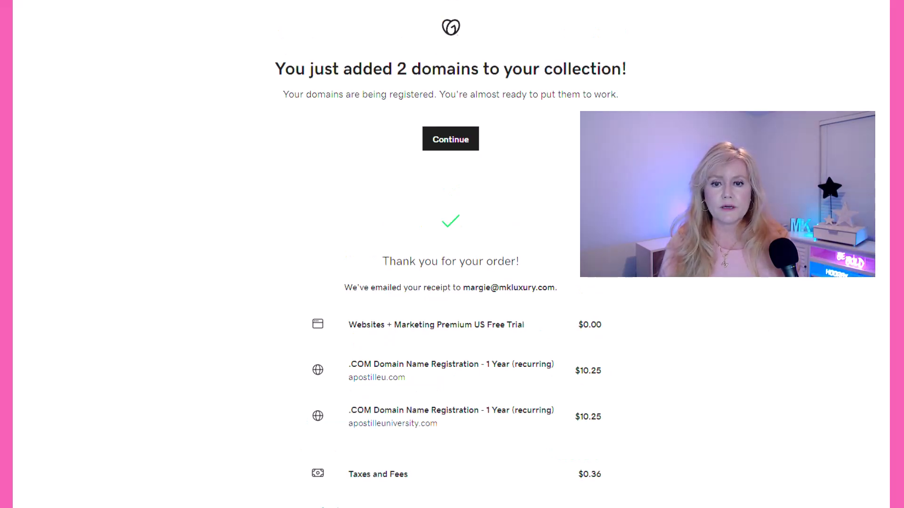
click(466, 143)
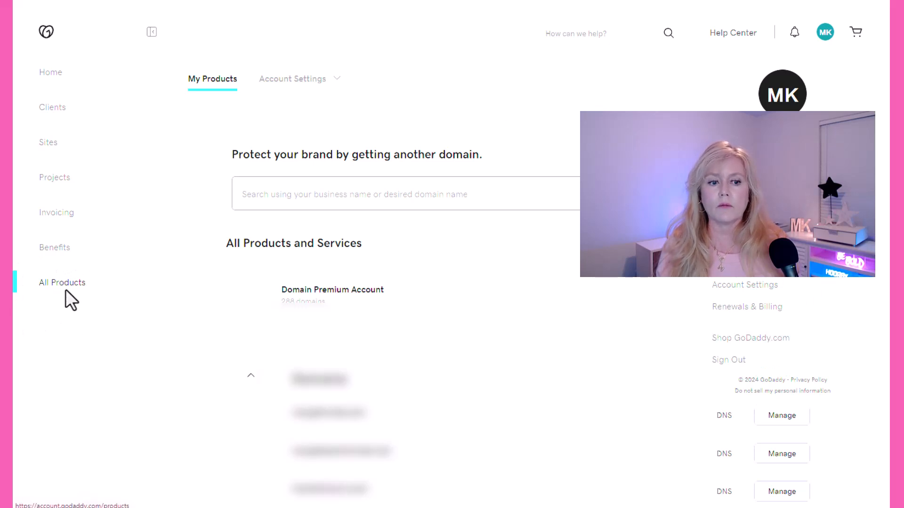
click(54, 288)
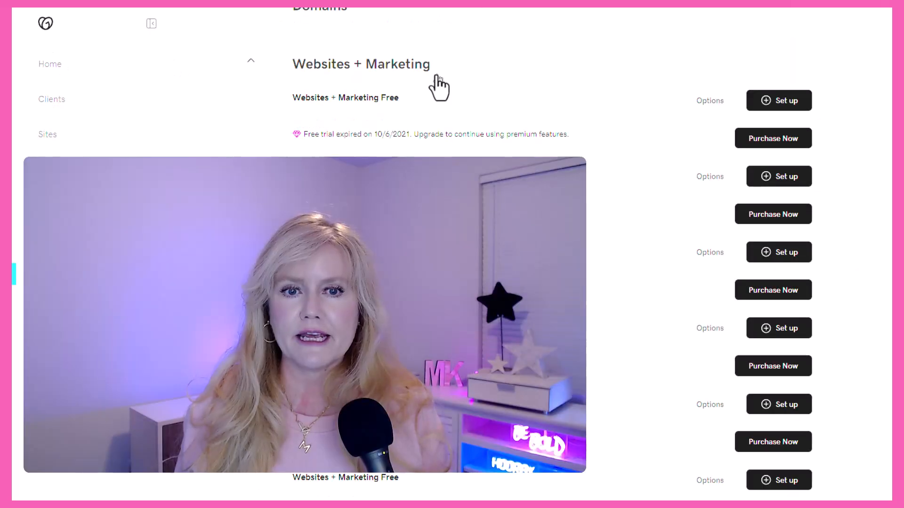
click(785, 102)
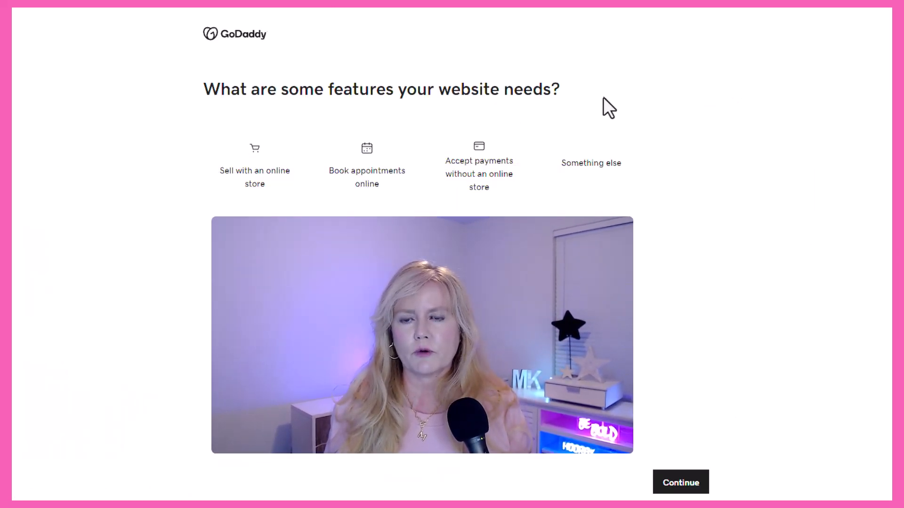
Choose "Something else" as the feature the website needs and continue the setup.
click(271, 169)
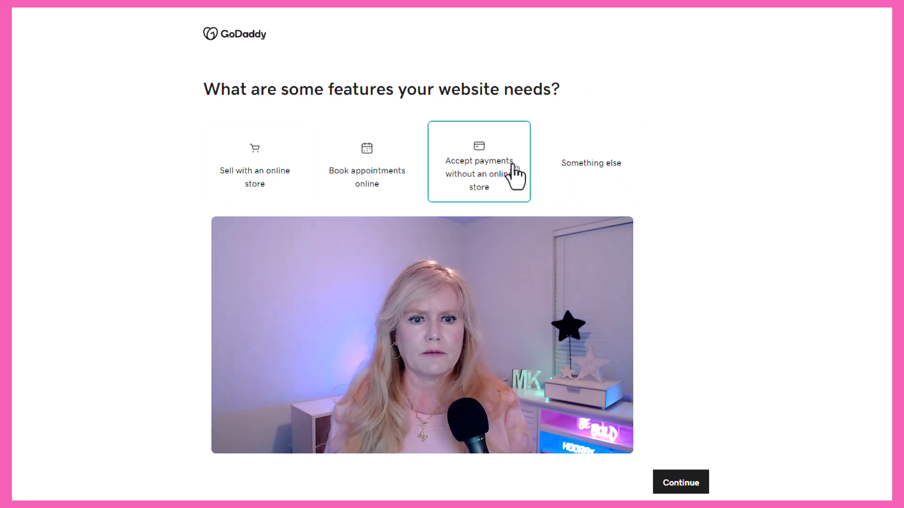
click(586, 167)
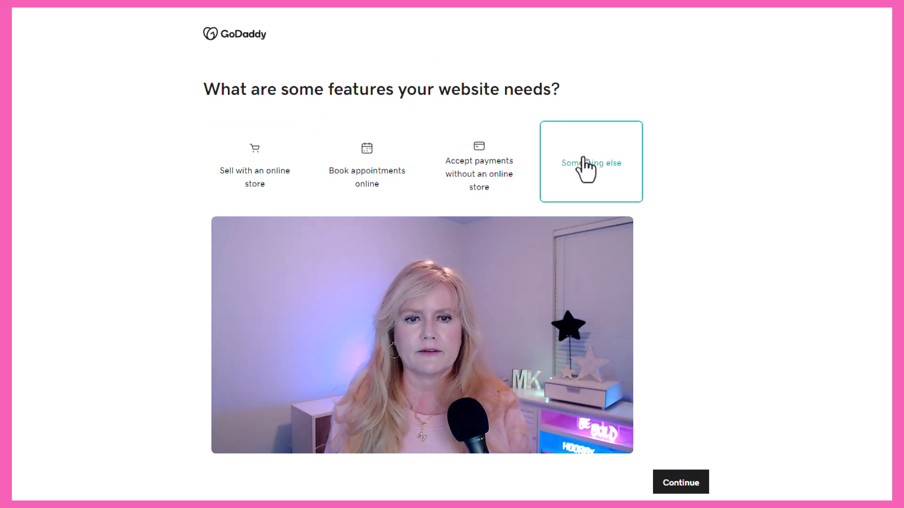
click(679, 484)
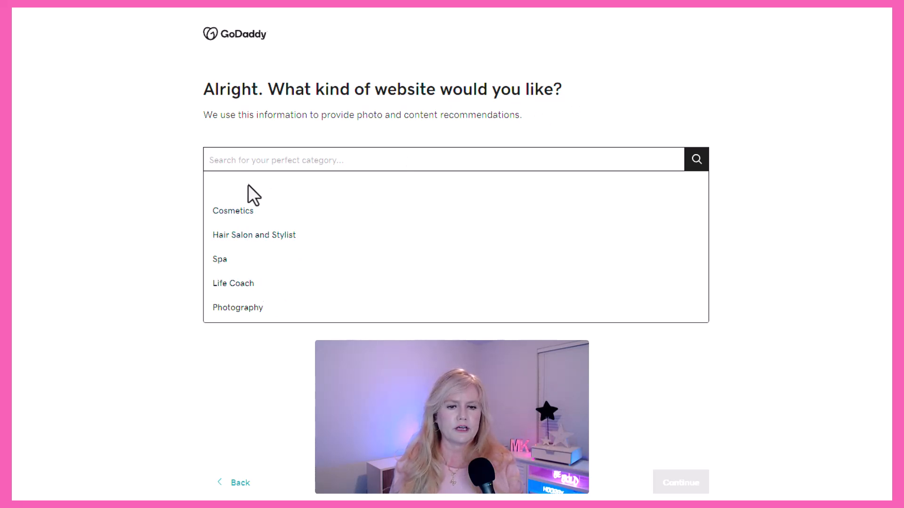
text(do)
key(BackSpace)
key(BackSpace)
text(degal)
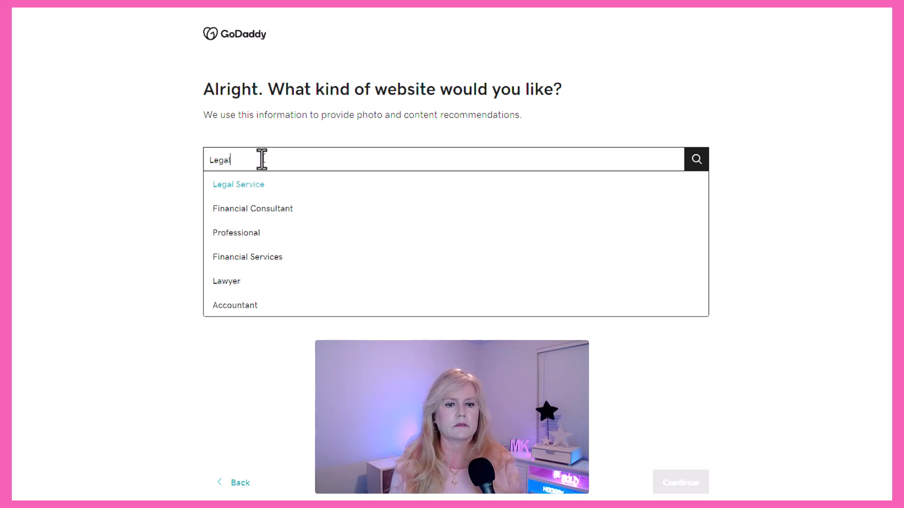
key(BackSpace)
key(BackSpace)
key(BackSpace)
key(BackSpace)
key(BackSpace)
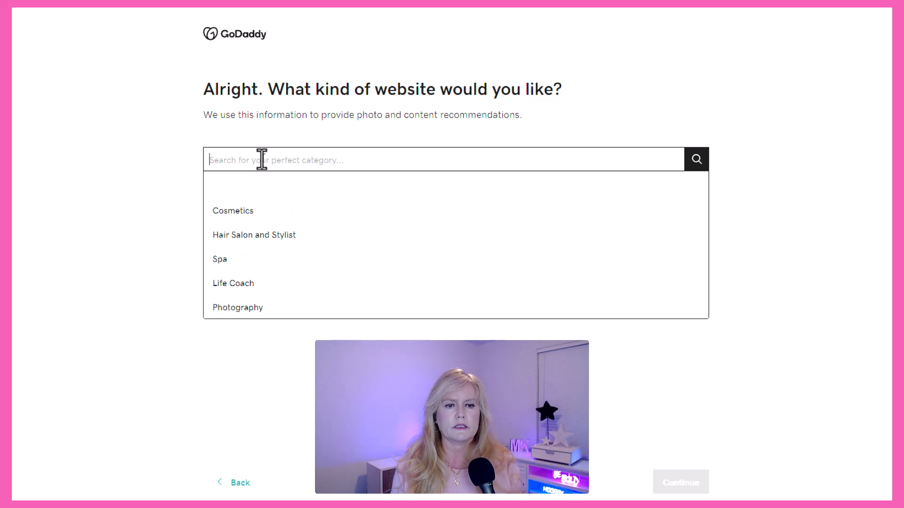
Set the website category to Notary and continue the setup.
text(Notar)
click(230, 186)
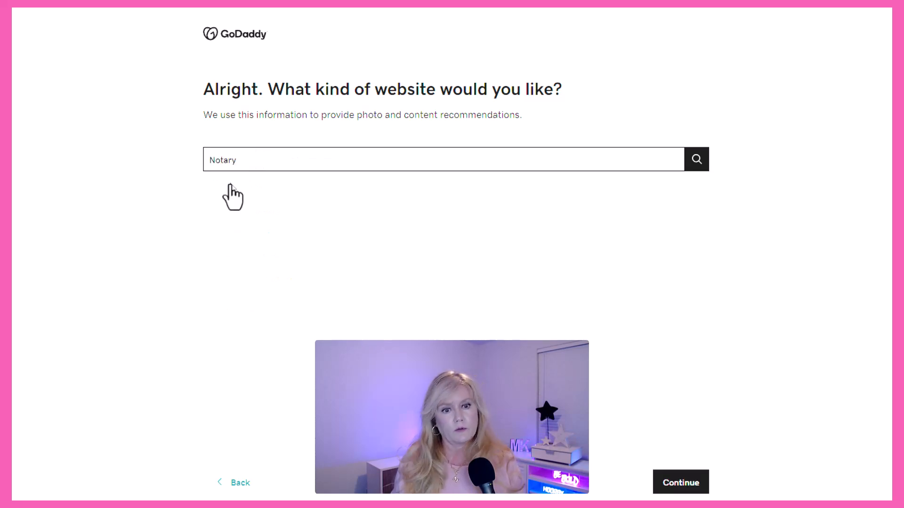
click(700, 161)
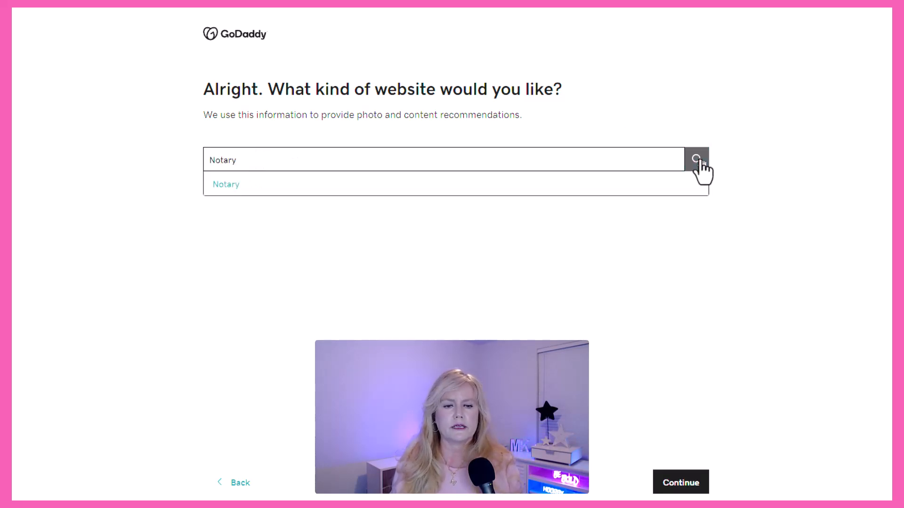
click(683, 483)
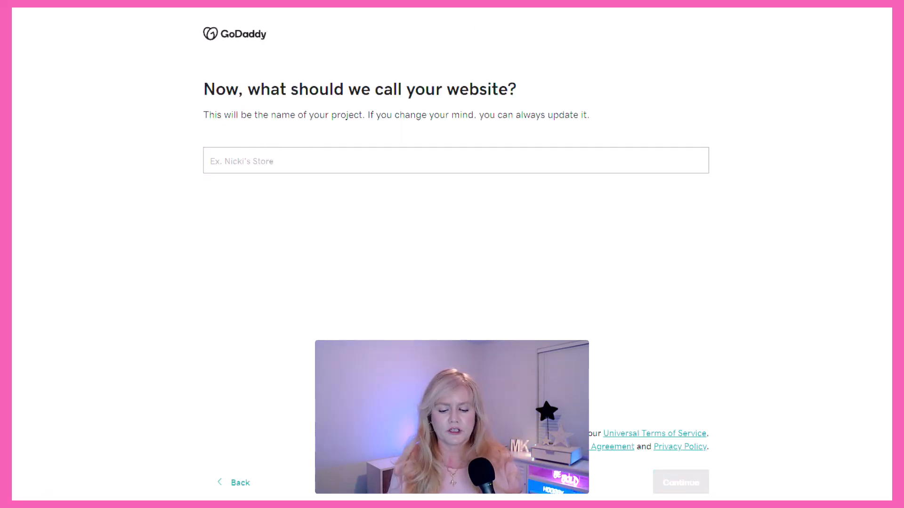
Name the website "Dallas Mobile Notary" and continue to the site builder.
text(Dally)
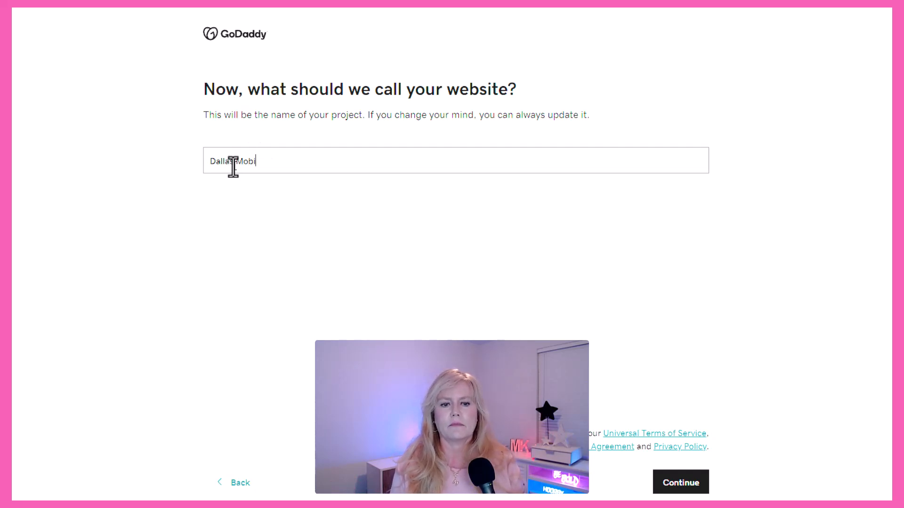
text(s Mobile Notary)
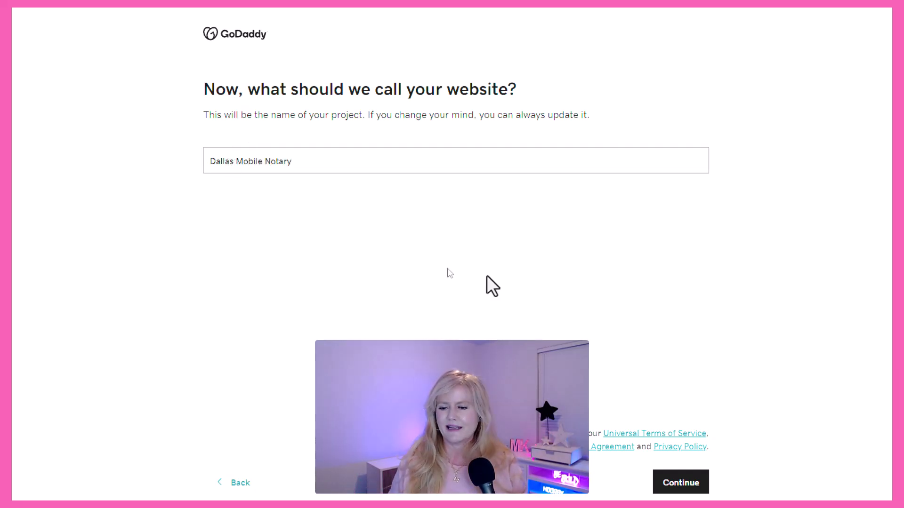
click(681, 492)
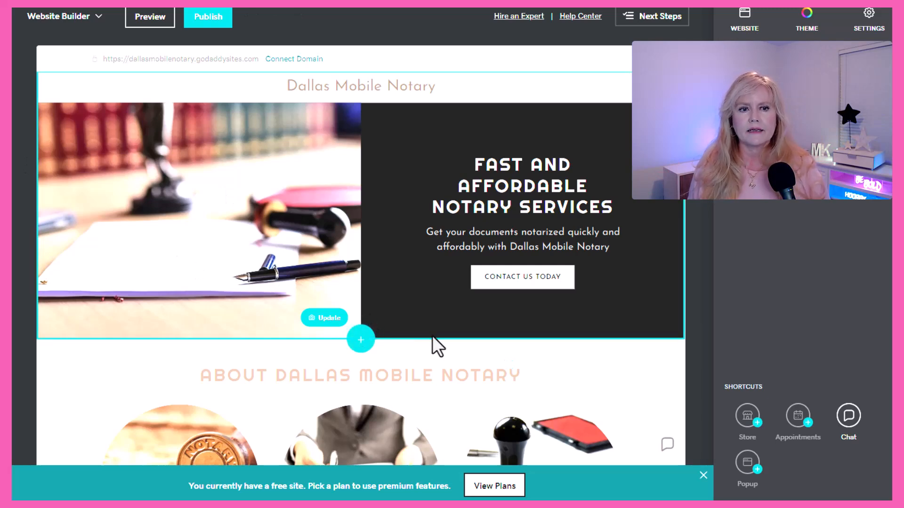
Look over the generated homepage's about section and page through the photos in its notary services gallery.
scroll(432, 335, down, 5)
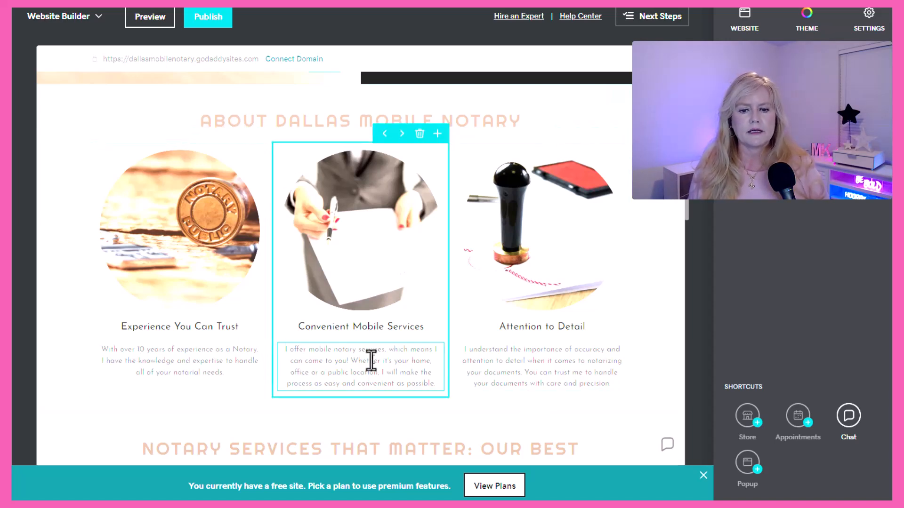
scroll(541, 362, down, 7)
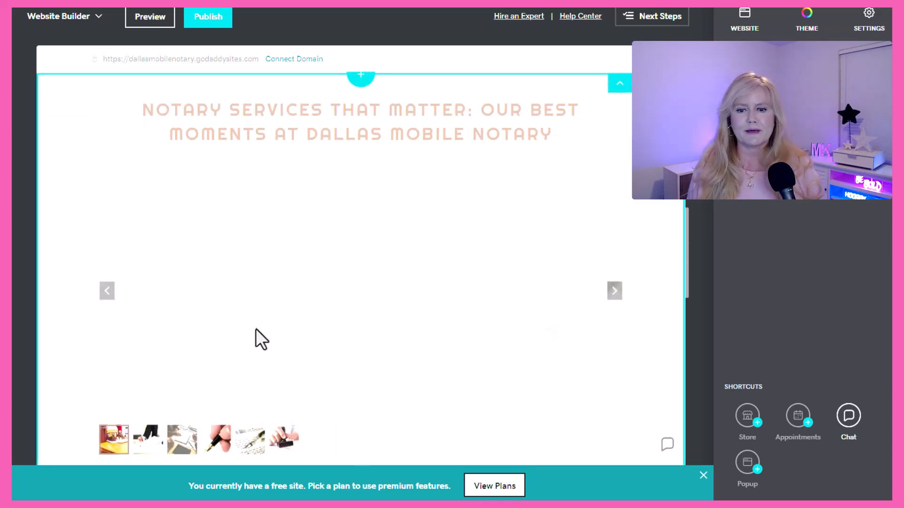
scroll(261, 339, down, 3)
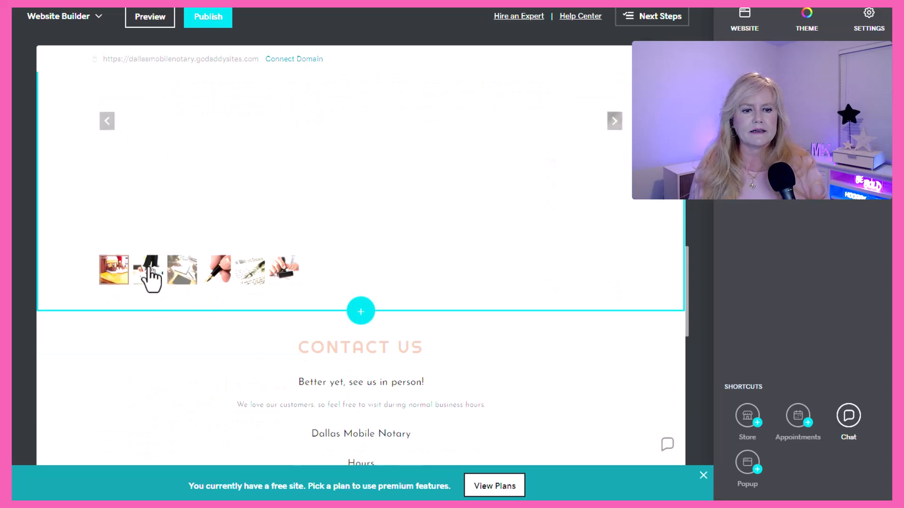
click(181, 276)
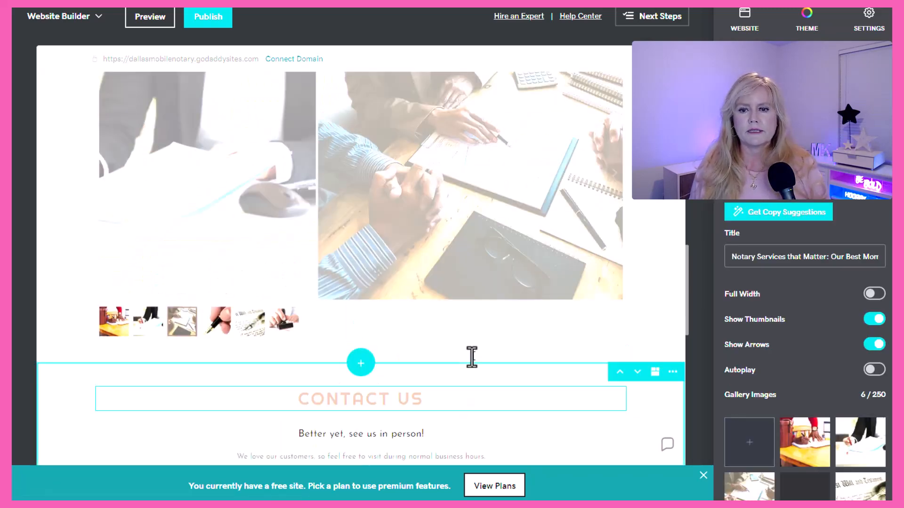
click(614, 291)
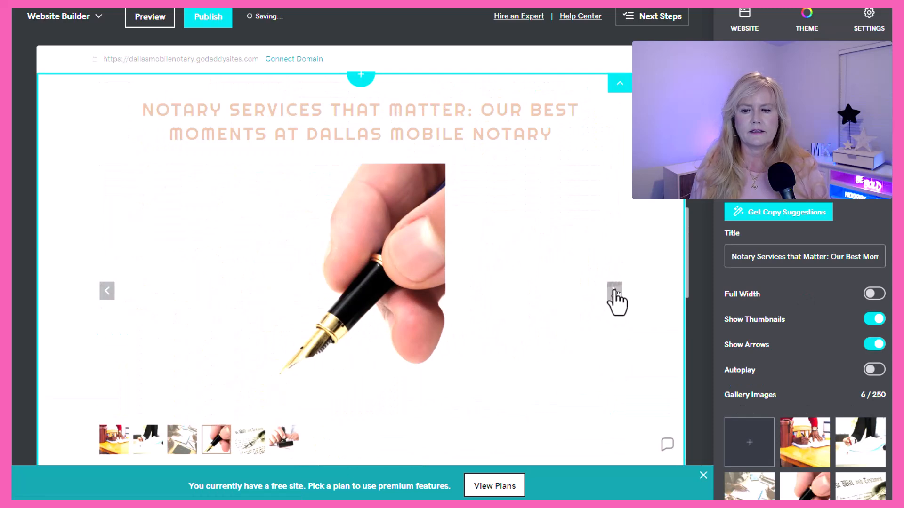
click(615, 292)
click(614, 294)
Examine the contact section with its business hours settings and map, and the remaining sections down to the footer.
scroll(527, 371, down, 3)
scroll(527, 372, down, 5)
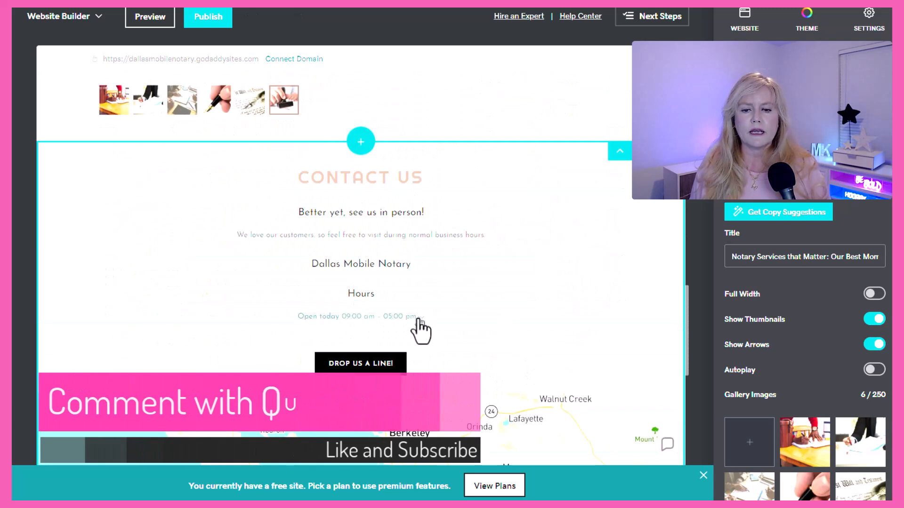
click(419, 320)
scroll(417, 329, down, 3)
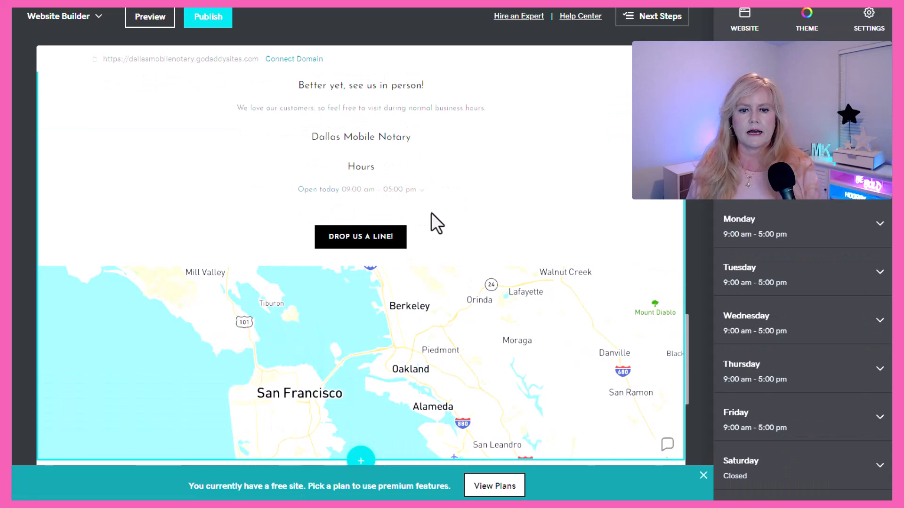
scroll(430, 221, down, 4)
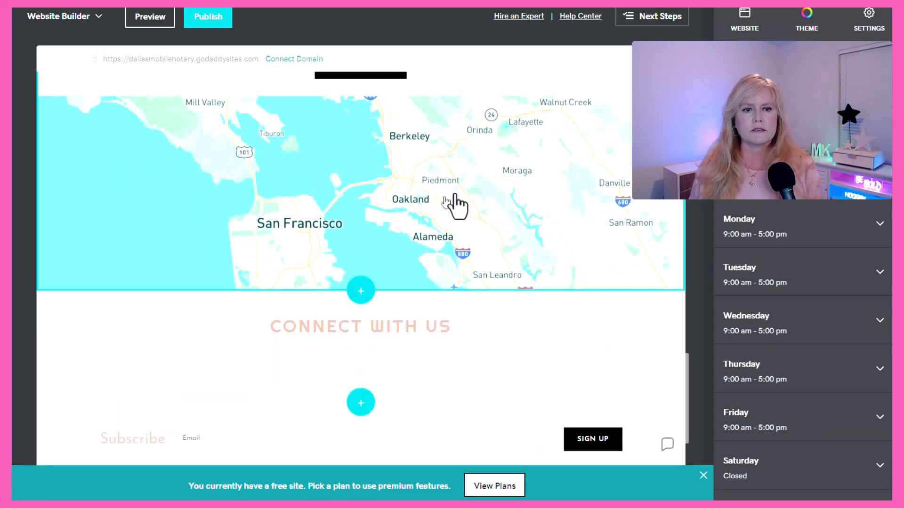
scroll(498, 380, down, 2)
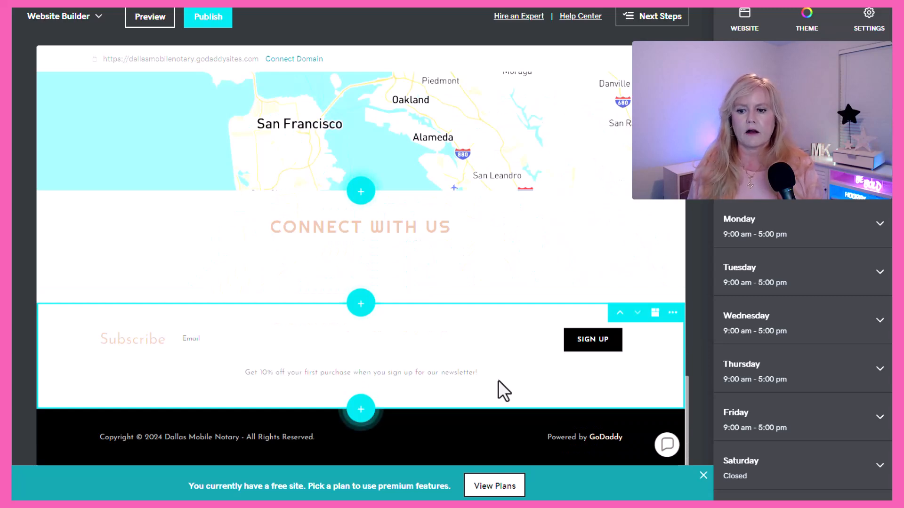
scroll(524, 439, up, 15)
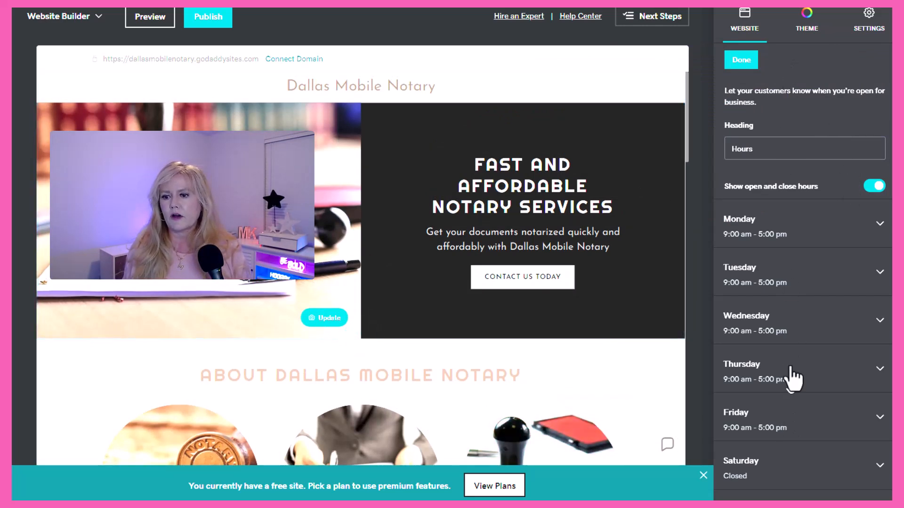
Try "Austin" in place of "Dallas" in the header's site title, and restore the title to "Dallas Mobile Notary".
click(285, 84)
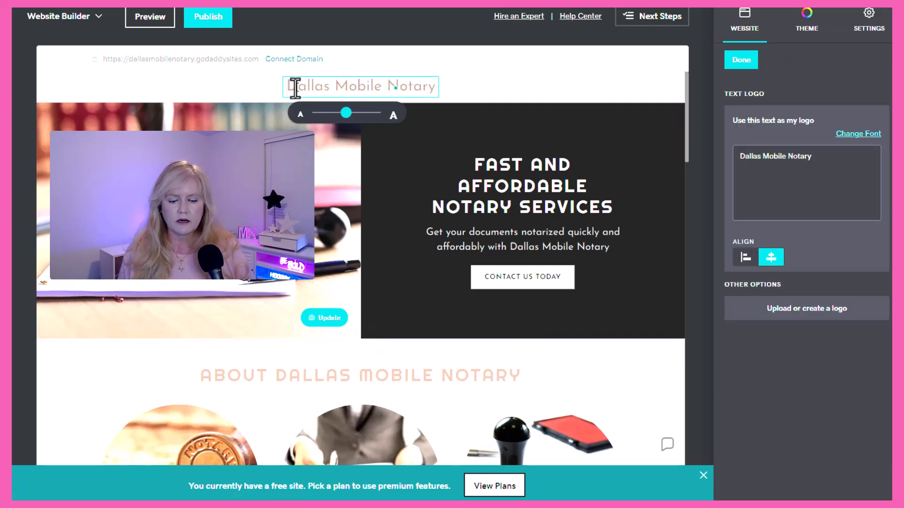
text(Austin)
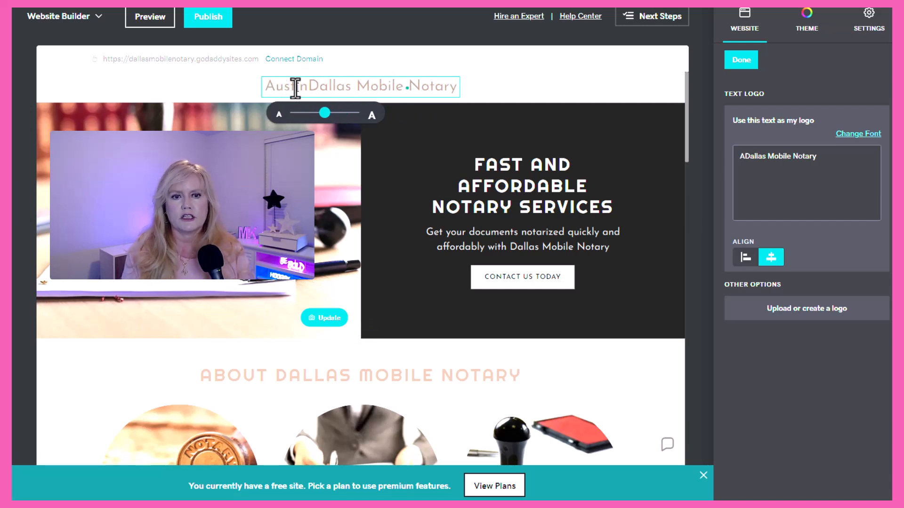
key(Delete)
key(Delete)
key(Delete)
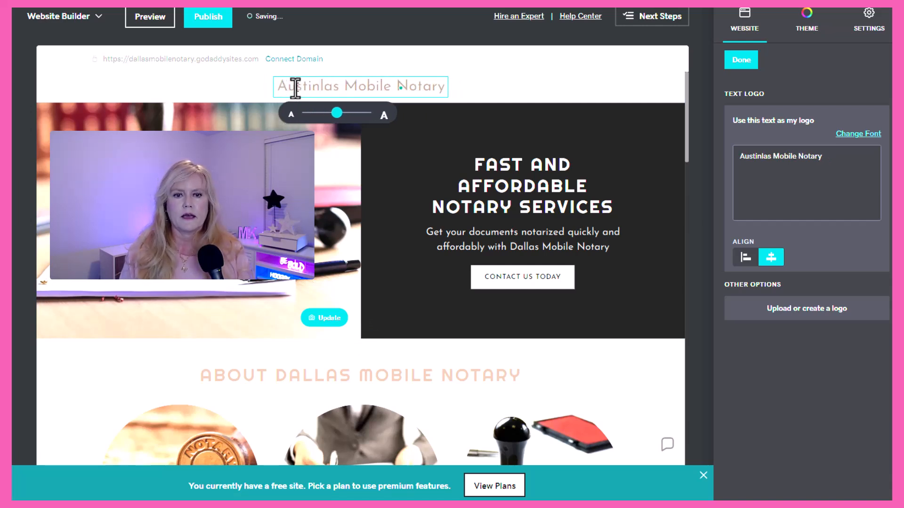
key(Delete)
key(Delete)
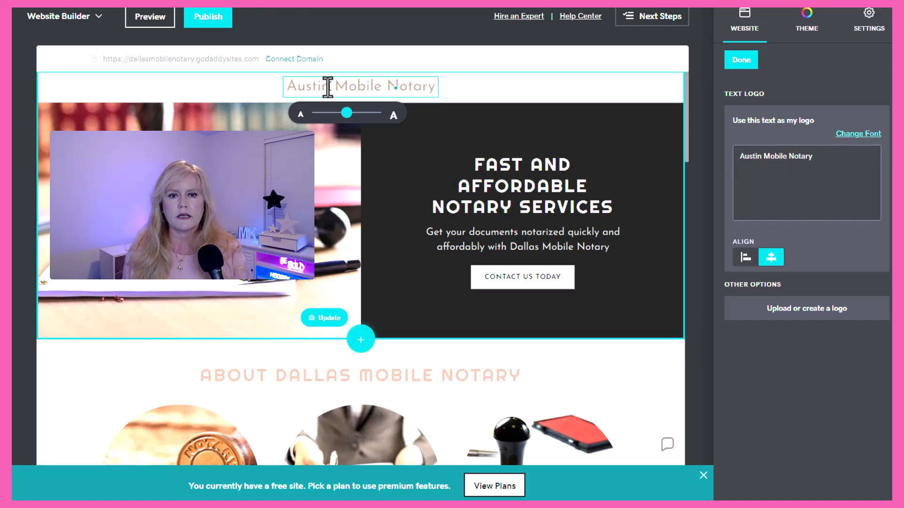
drag(329, 87, 224, 77)
text(Dallas)
Try a larger text size and left alignment for the header's site title, returning it to its smaller size and centered alignment.
drag(345, 121, 363, 115)
click(332, 120)
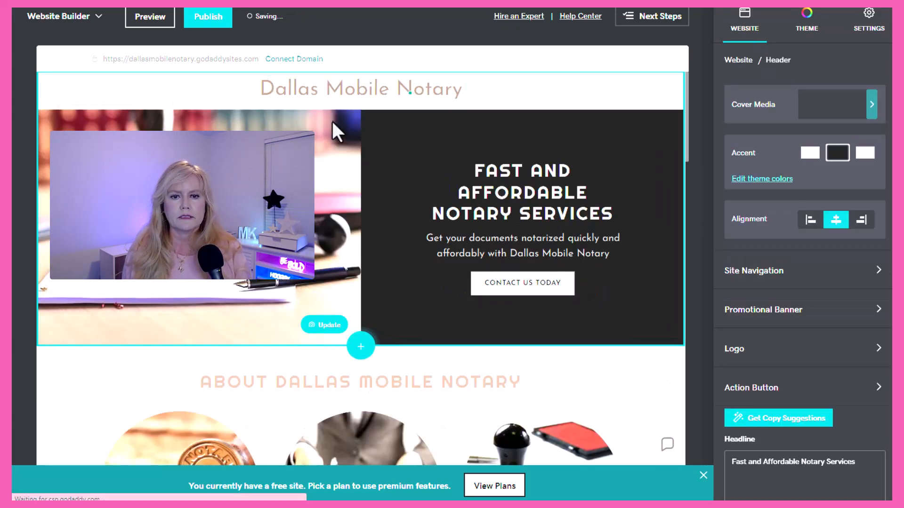
click(328, 93)
drag(331, 119, 319, 120)
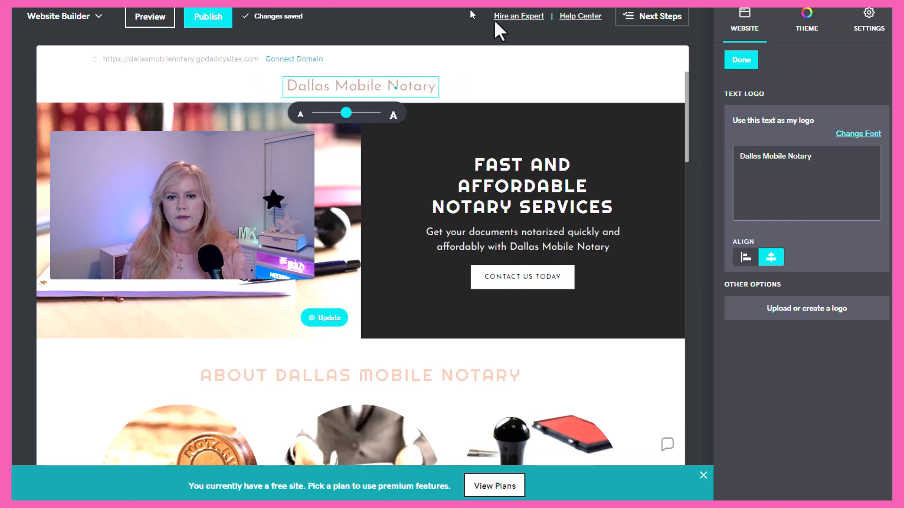
click(743, 255)
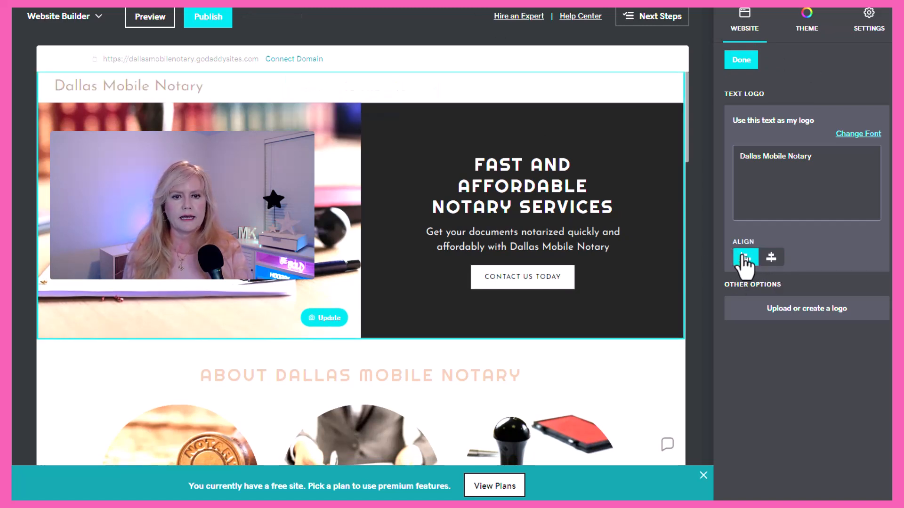
click(774, 263)
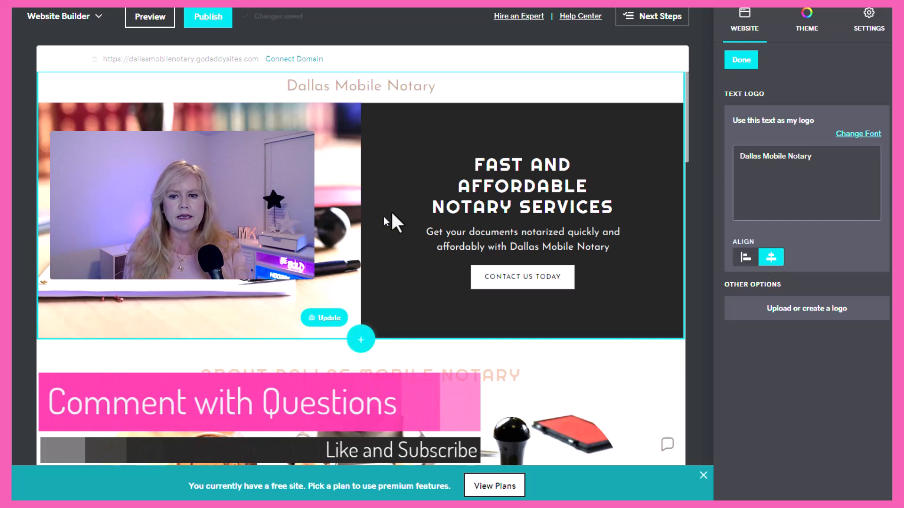
Edit the hero headline to read "Fast Land Affordable Notary Services".
click(466, 159)
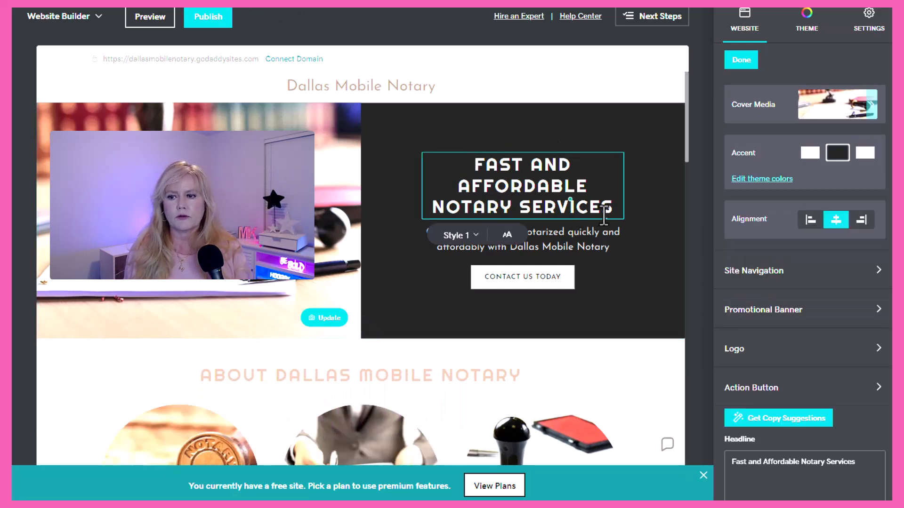
click(531, 165)
text(ldkfdlkf)
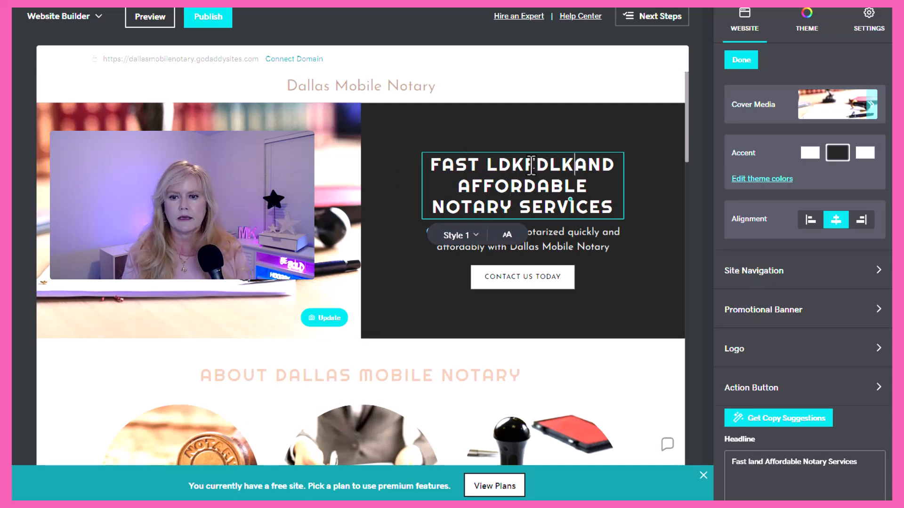
key(BackSpace)
key(BackSpace)
key(BackSpace)
key(BackSpace)
key(BackSpace)
key(BackSpace)
key(BackSpace)
key(BackSpace)
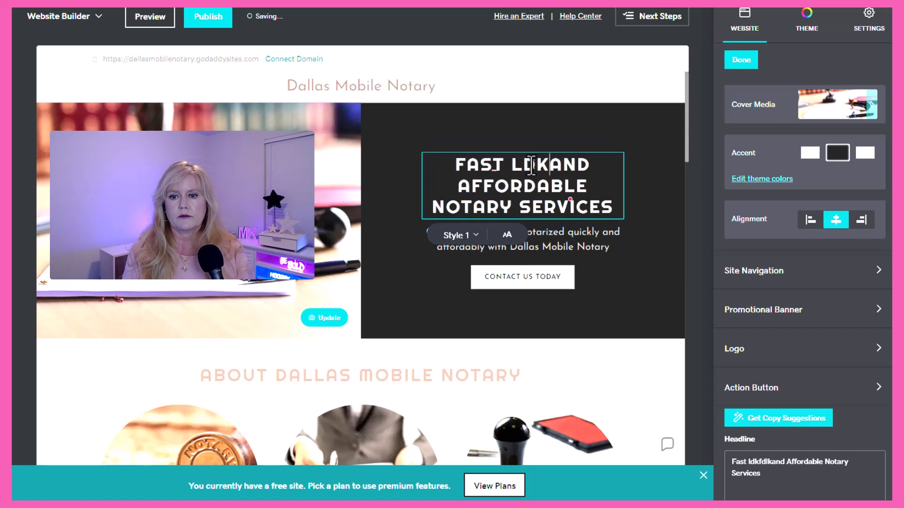
text(L)
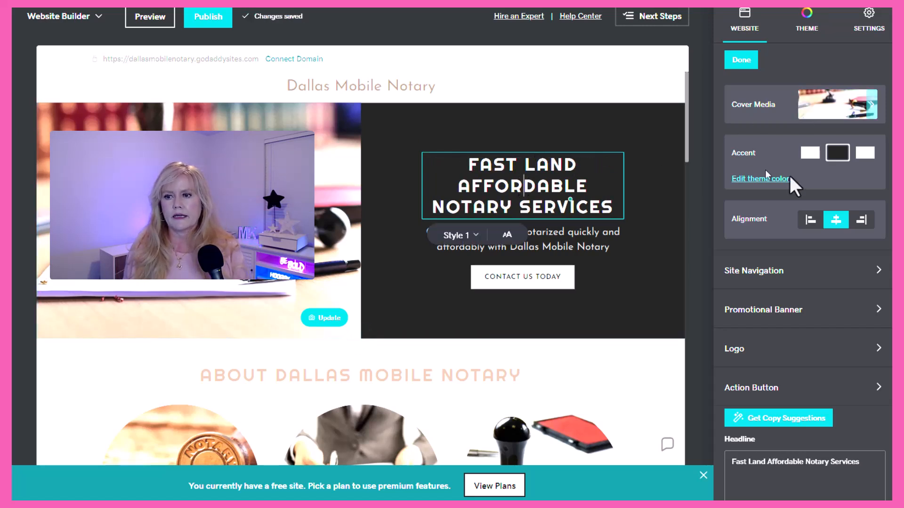
Look over the header's headline and paragraph settings and open the hero paragraph for editing.
scroll(791, 323, down, 2)
scroll(791, 325, down, 1)
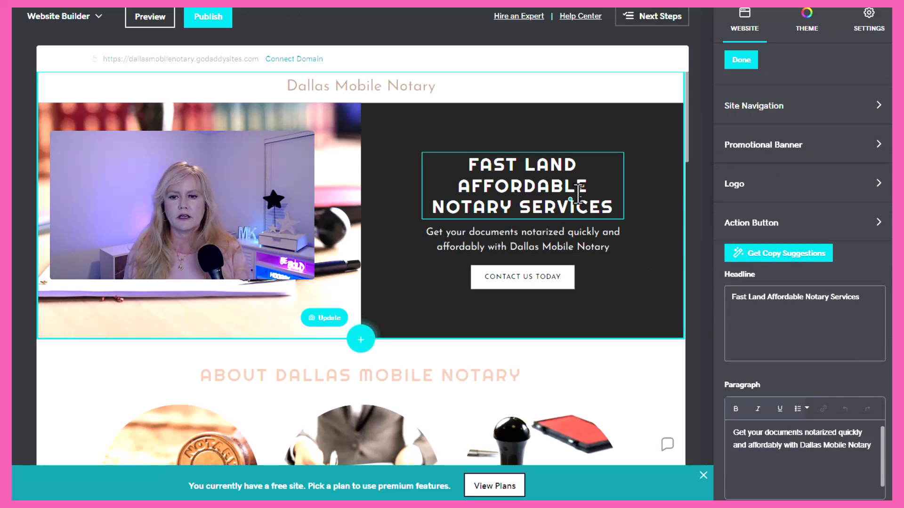
click(519, 238)
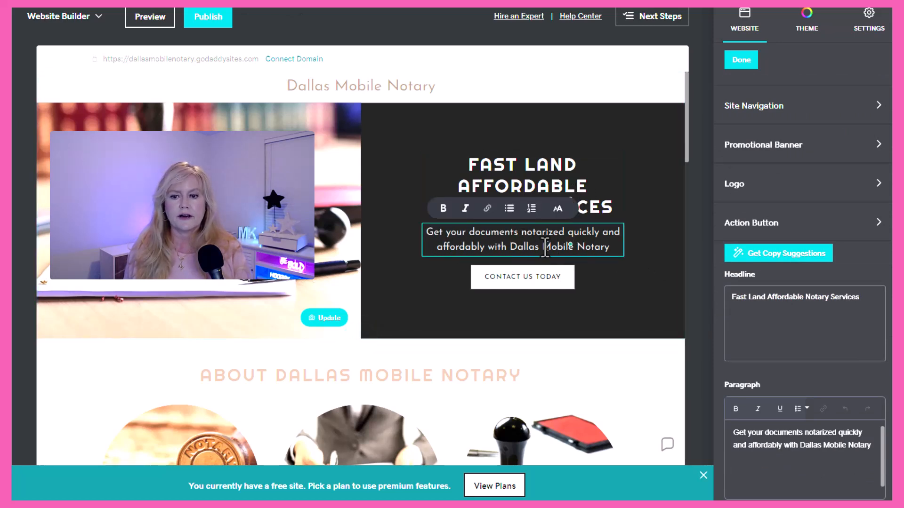
Change the hero action button's label from "Contact Us Today" to "Contact Notary".
click(514, 283)
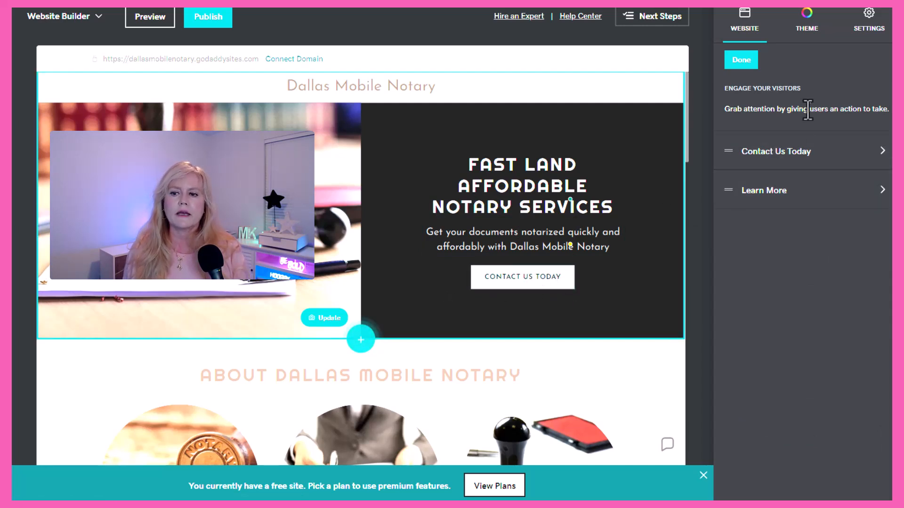
click(884, 151)
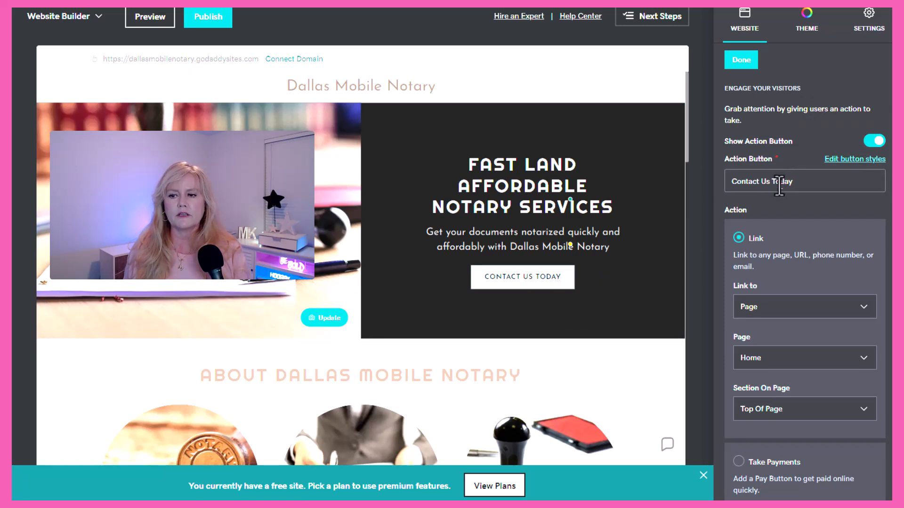
drag(771, 181, 843, 183)
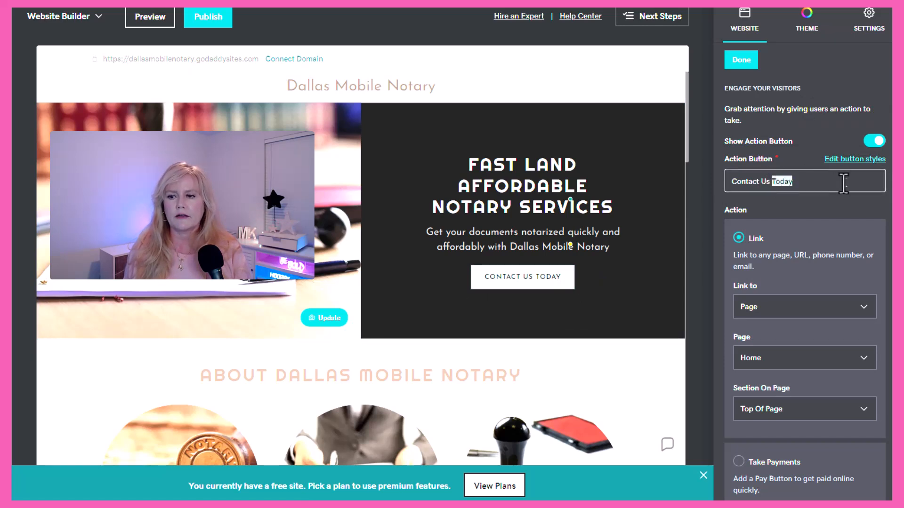
key(BackSpace)
key(BackSpace)
key(BackSpace)
text(Notar)
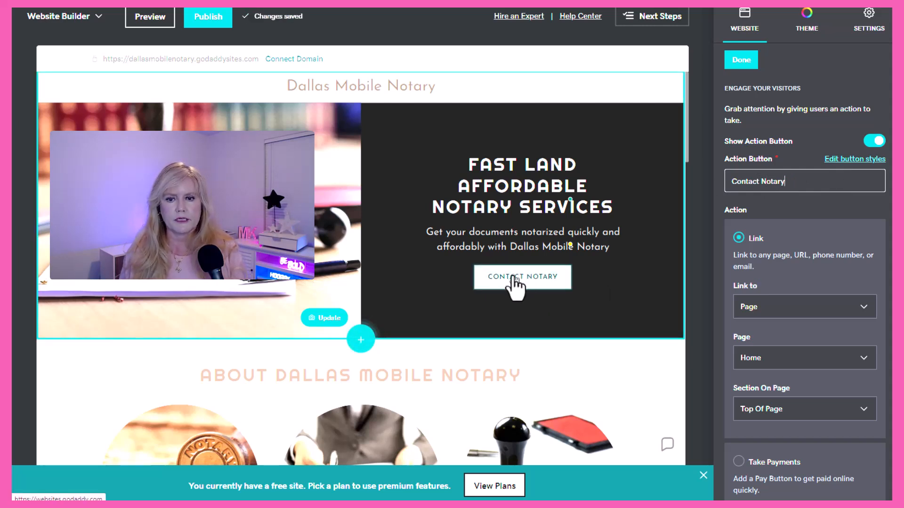
scroll(835, 262, down, 1)
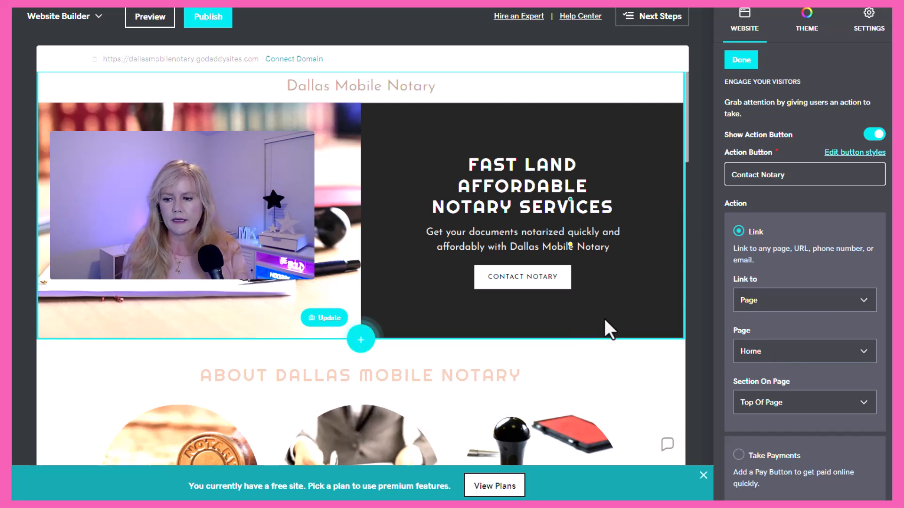
Open the "Experience You Can Trust" image in the about section and examine its zoom, black and white, and description settings.
scroll(650, 350, down, 1)
scroll(648, 344, down, 3)
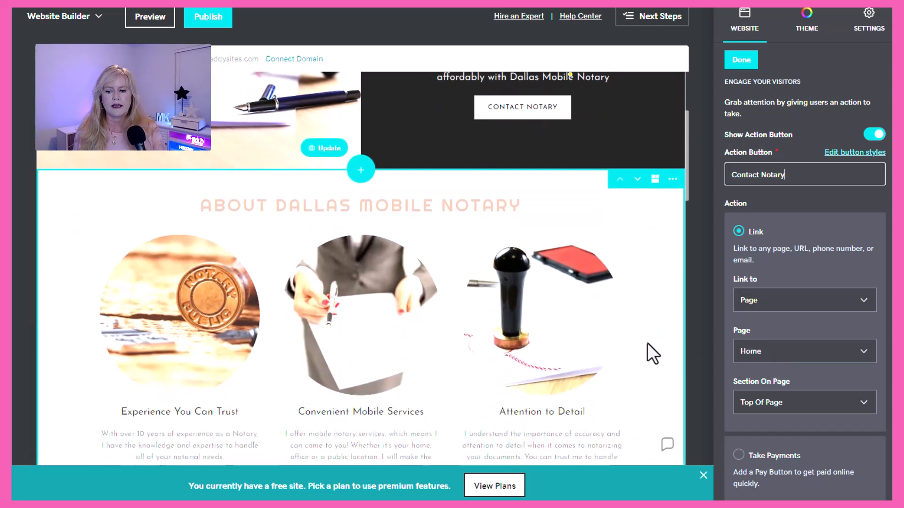
scroll(647, 343, down, 2)
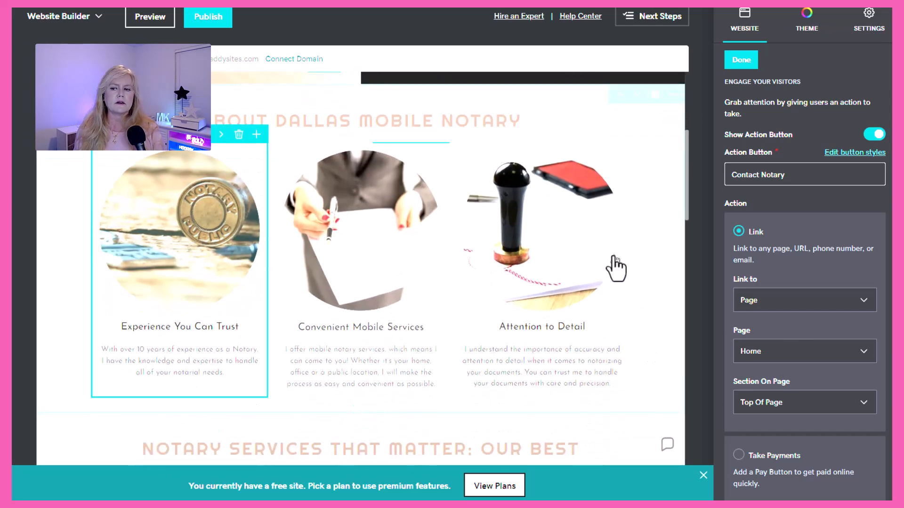
click(167, 240)
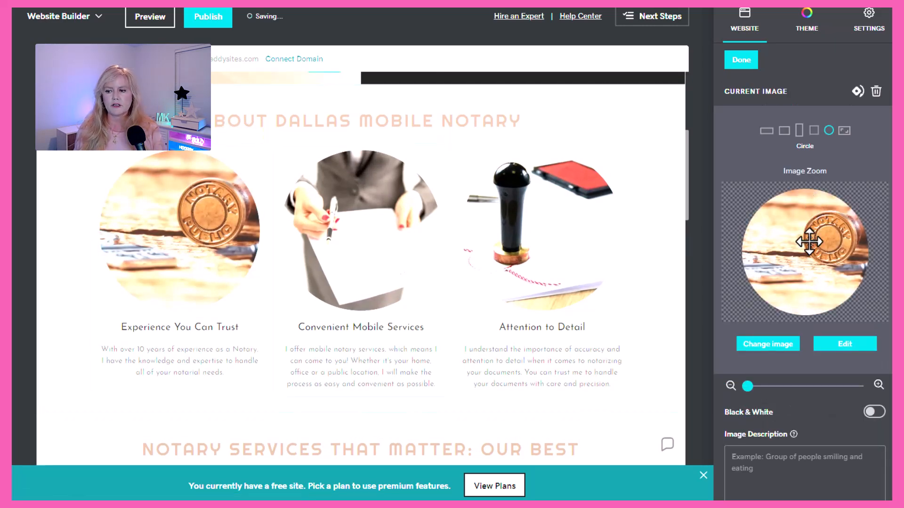
scroll(807, 424, down, 2)
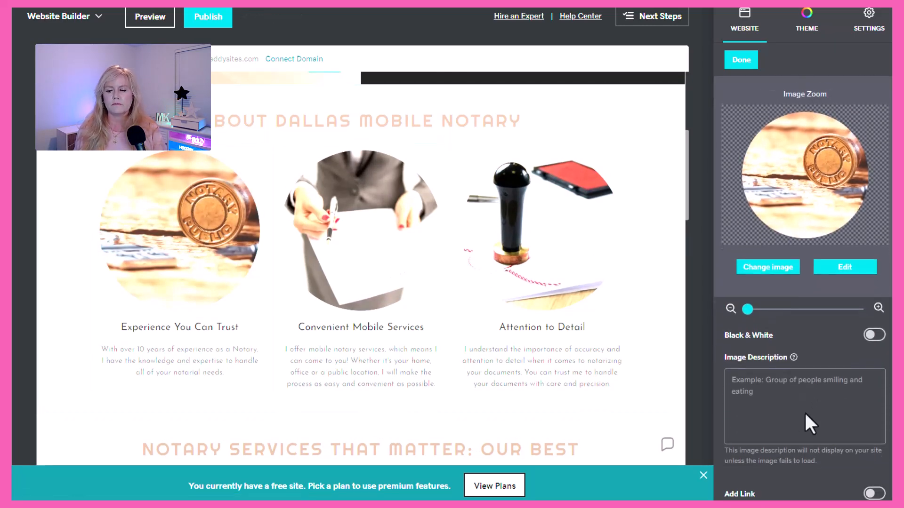
click(735, 382)
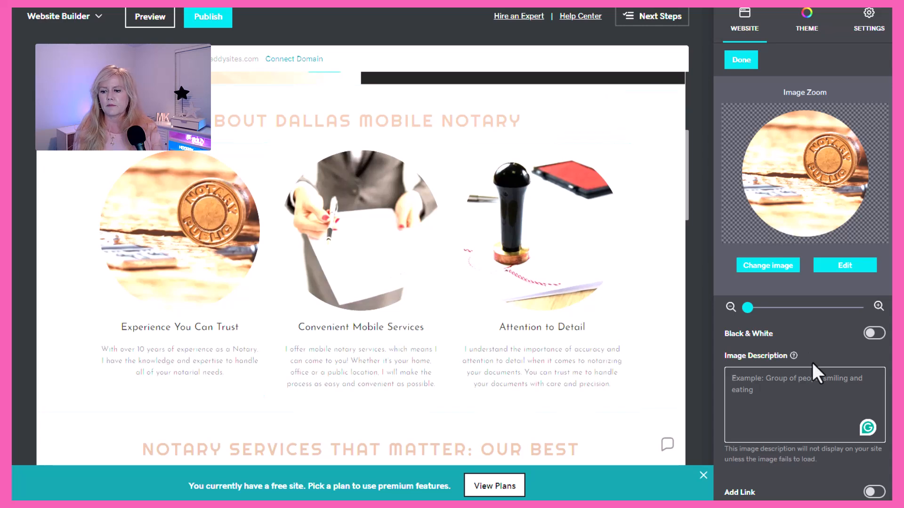
scroll(813, 364, up, 1)
scroll(813, 365, down, 1)
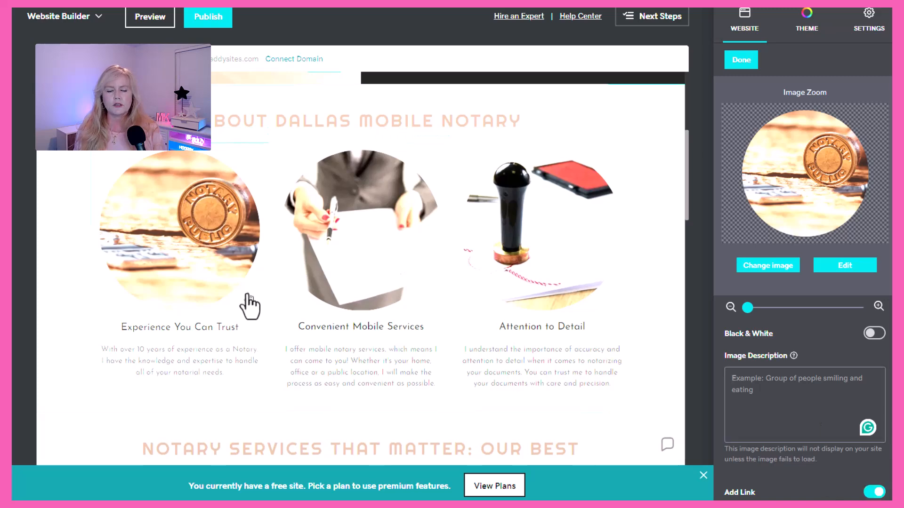
click(178, 277)
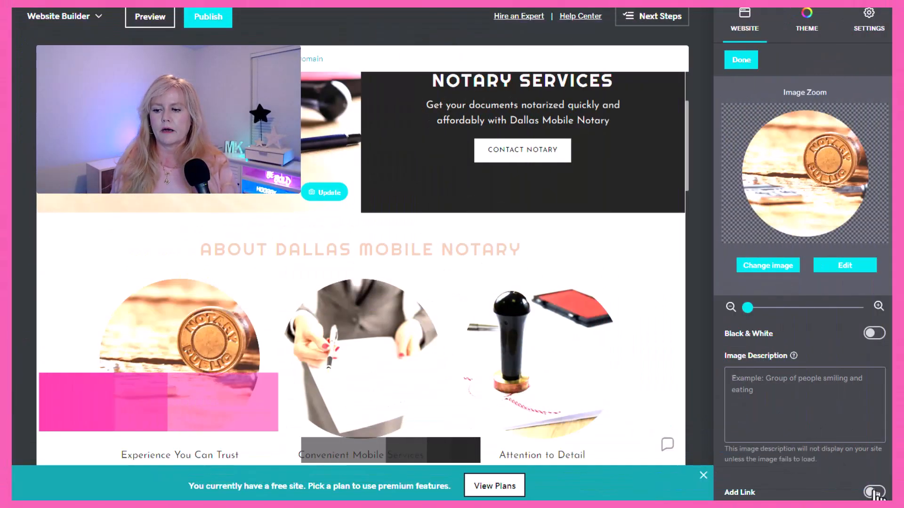
Try adding a link to the "Experience You Can Trust" image, view the available link types, and turn the link off.
click(872, 494)
scroll(870, 494, down, 3)
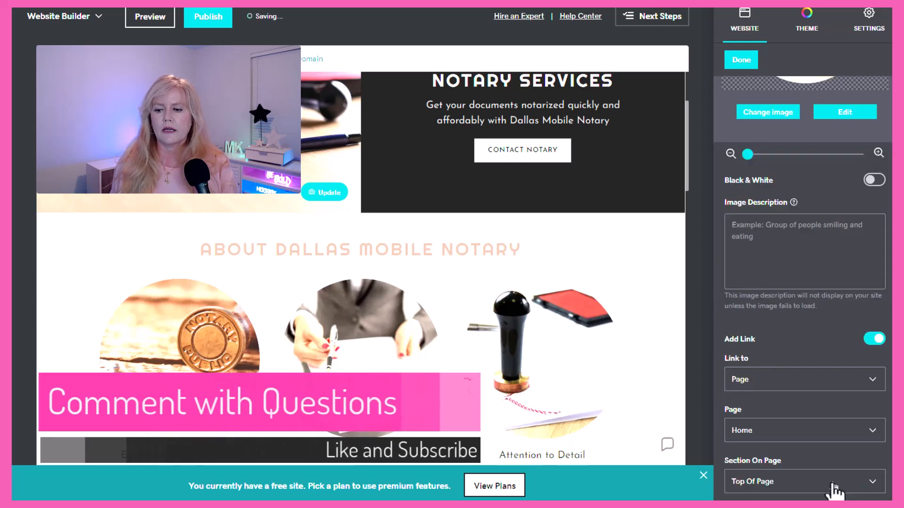
click(870, 381)
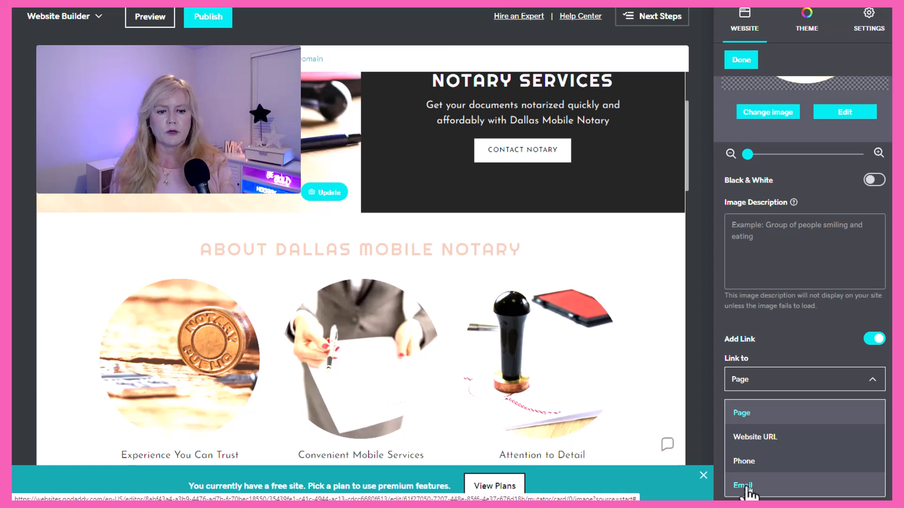
click(804, 339)
click(875, 338)
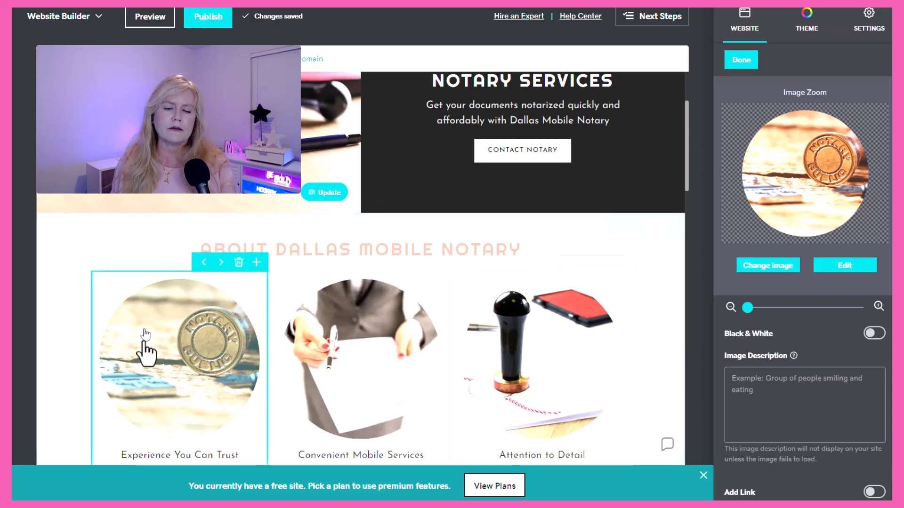
Open the description text under "Convenient Mobile Services" in the about section for editing.
scroll(601, 369, down, 1)
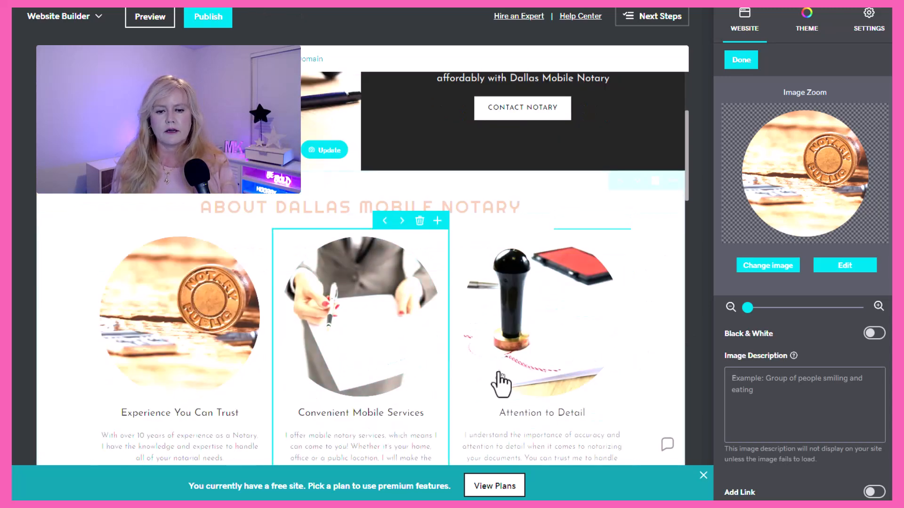
scroll(502, 383, down, 3)
click(330, 315)
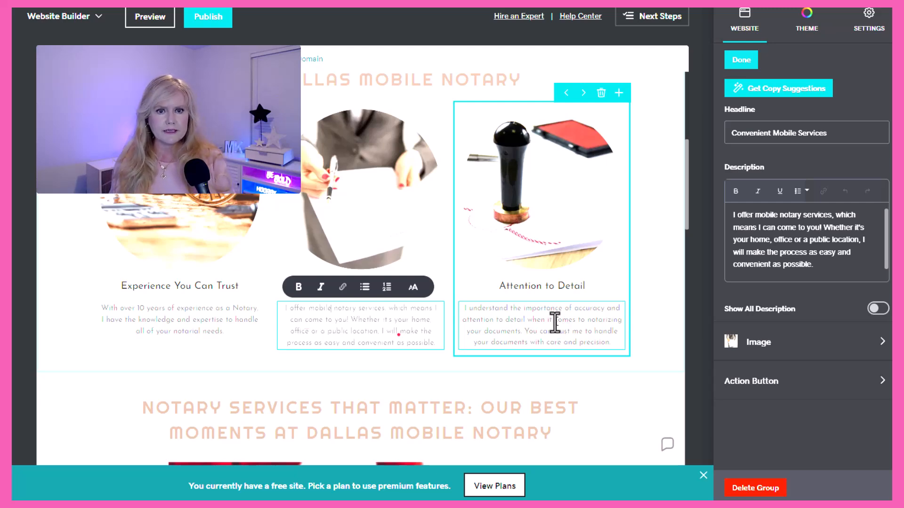
Open the image selection for replacing the gallery's first image and dismiss the GoDaddy Studio tip.
scroll(550, 320, down, 5)
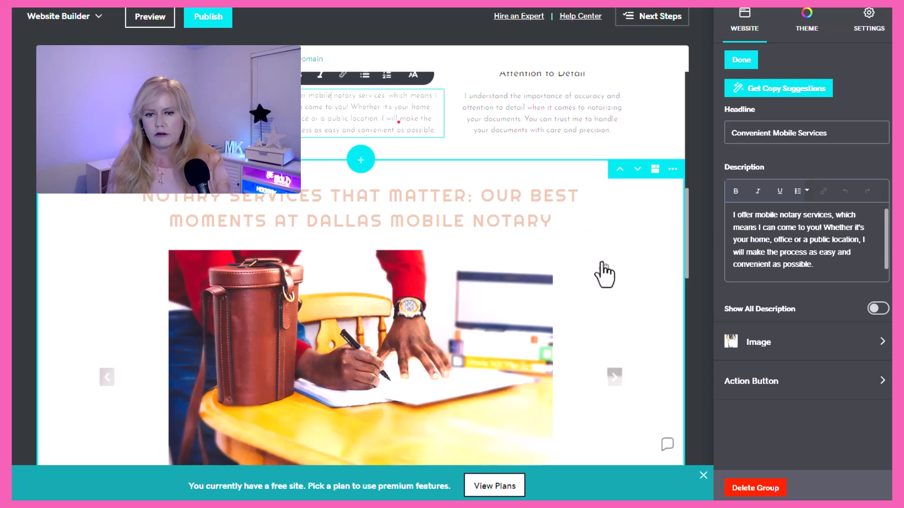
scroll(602, 274, down, 3)
scroll(603, 274, down, 1)
scroll(604, 273, up, 1)
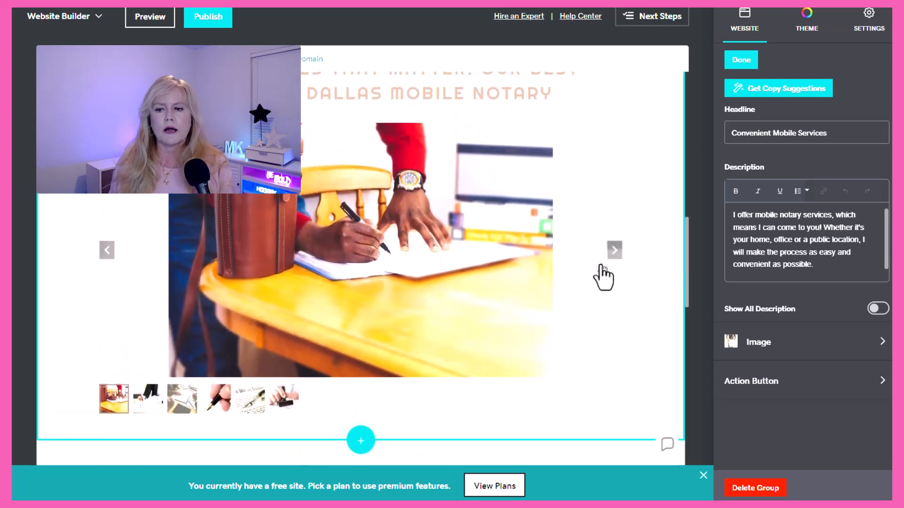
click(310, 278)
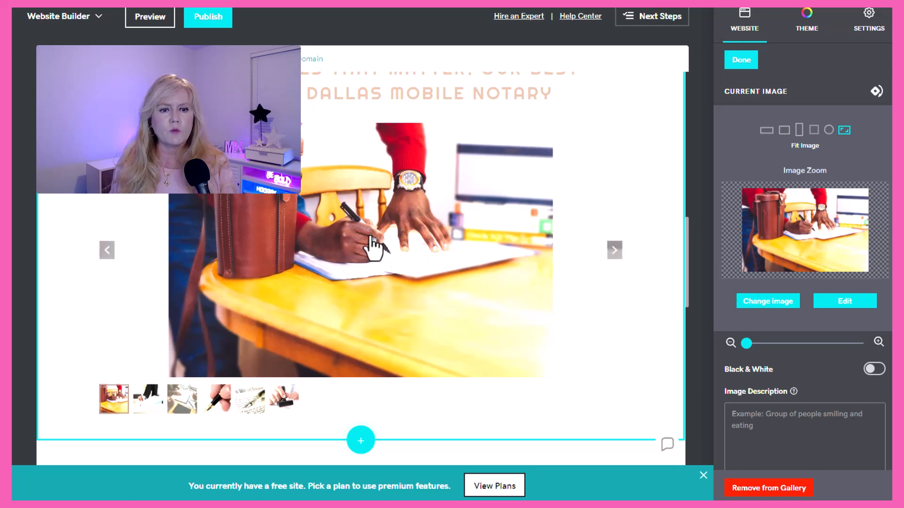
click(763, 304)
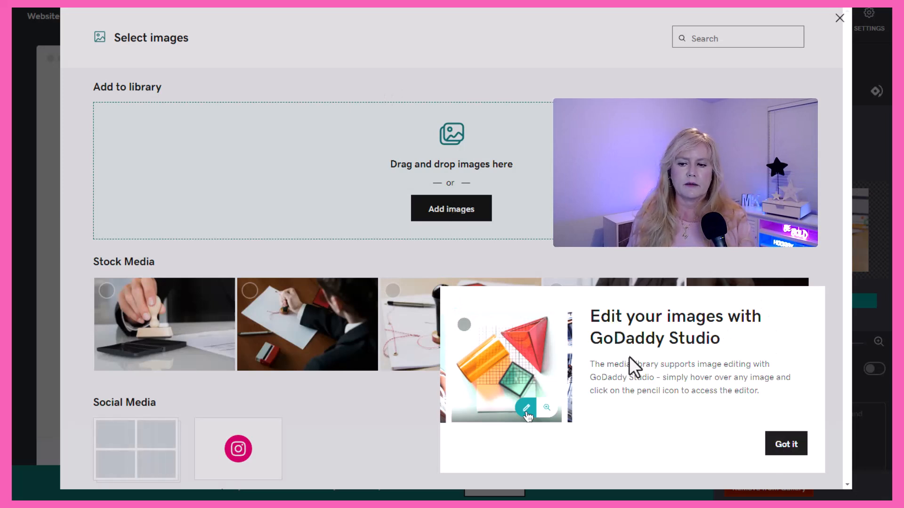
click(786, 447)
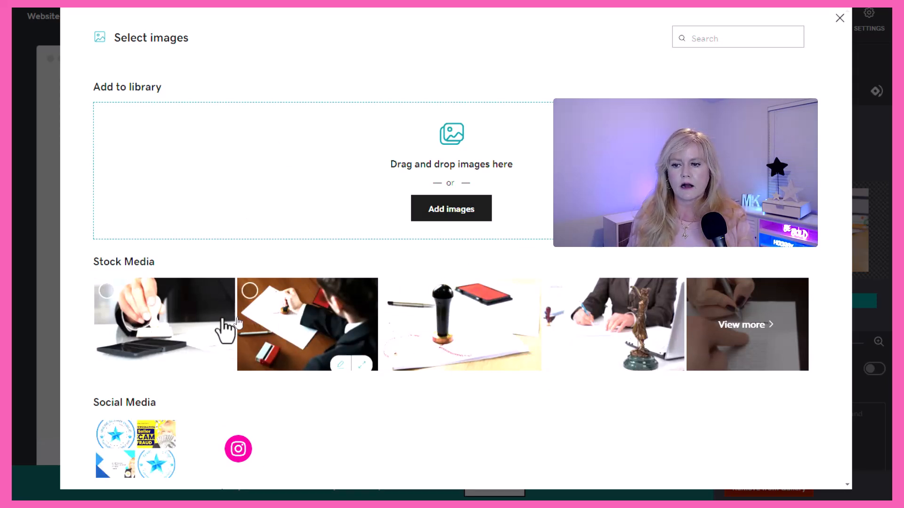
View the full stock media collection and look through the available notary images.
click(748, 335)
scroll(630, 348, down, 3)
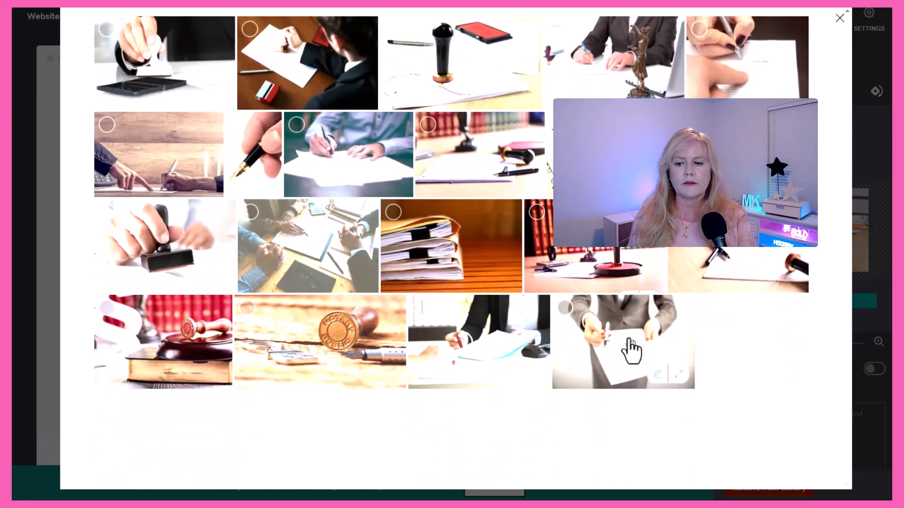
scroll(630, 348, up, 3)
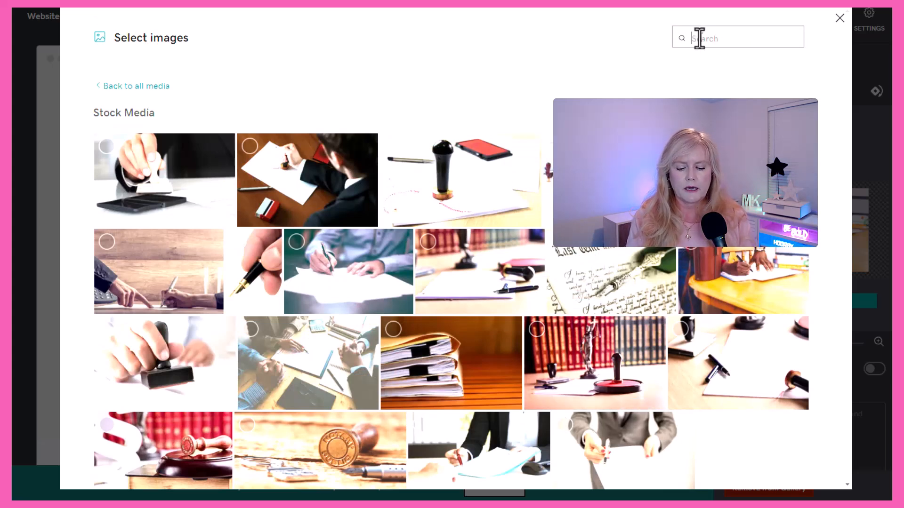
text(aust)
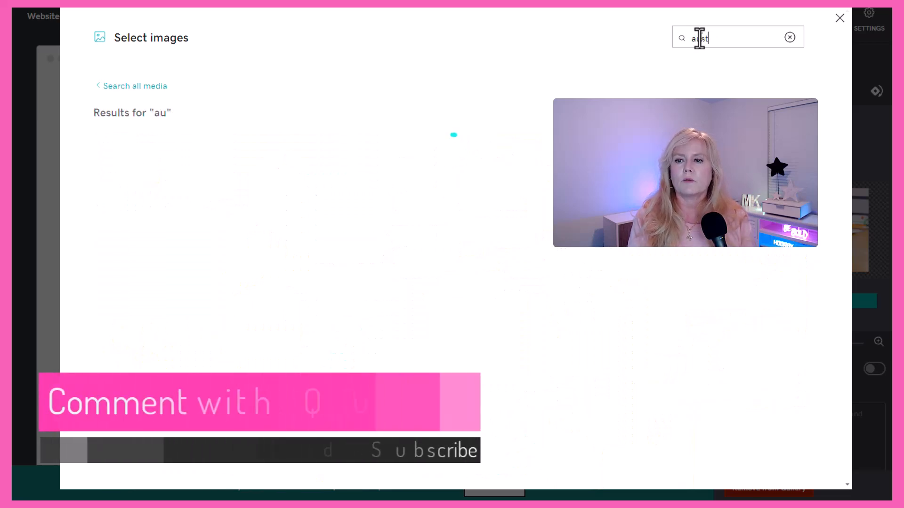
key(BackSpace)
key(BackSpace)
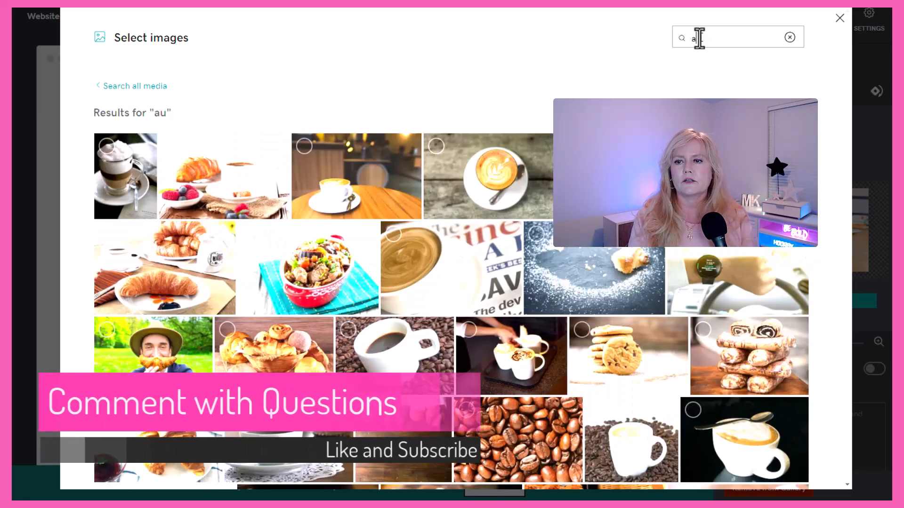
Search the images for "dallas" and replace the gallery's first image with the city skyline at sunset.
text(dals)
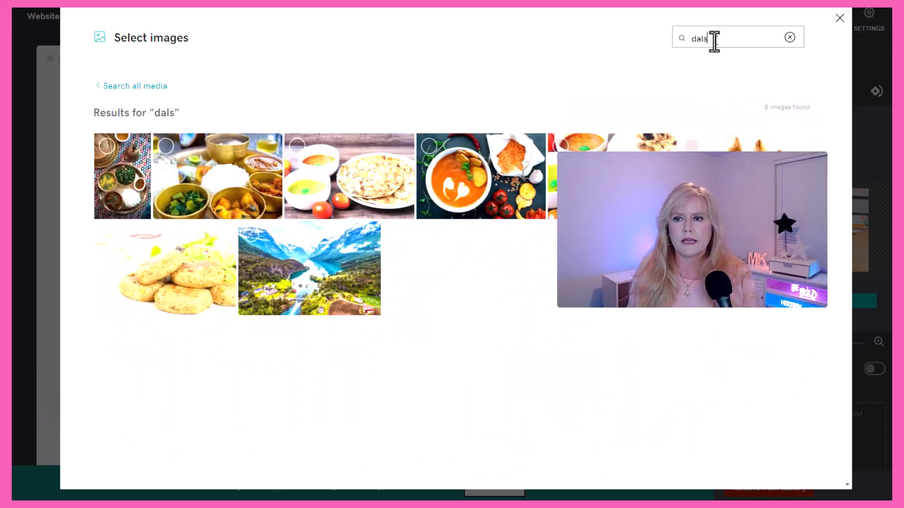
key(BackSpace)
text(as)
key(BackSpace)
key(BackSpace)
text(las)
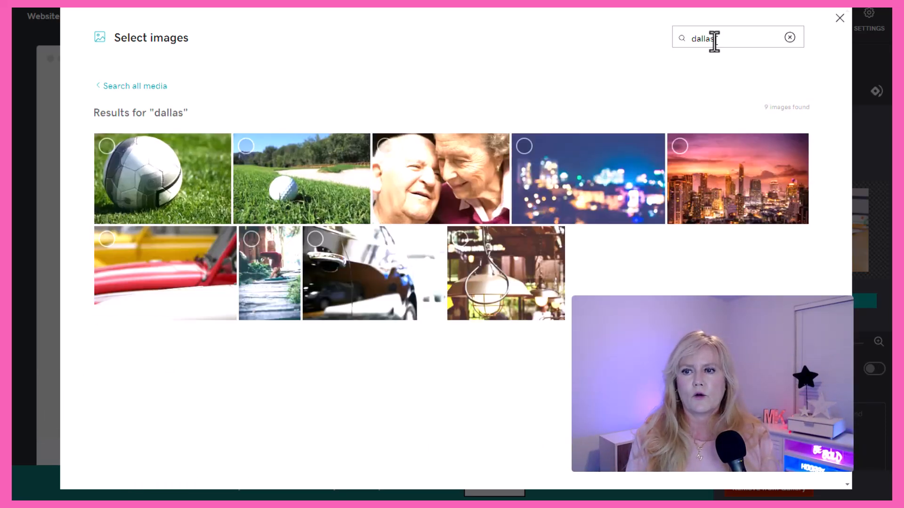
click(714, 203)
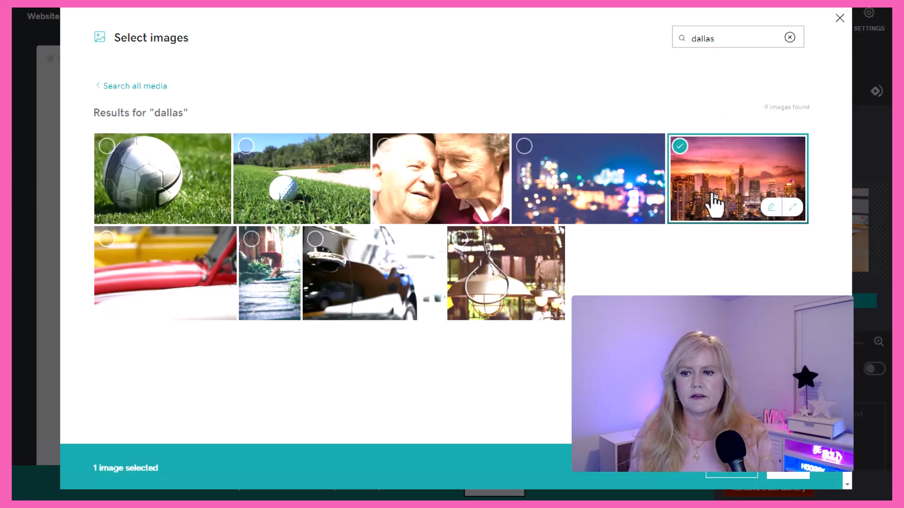
click(795, 475)
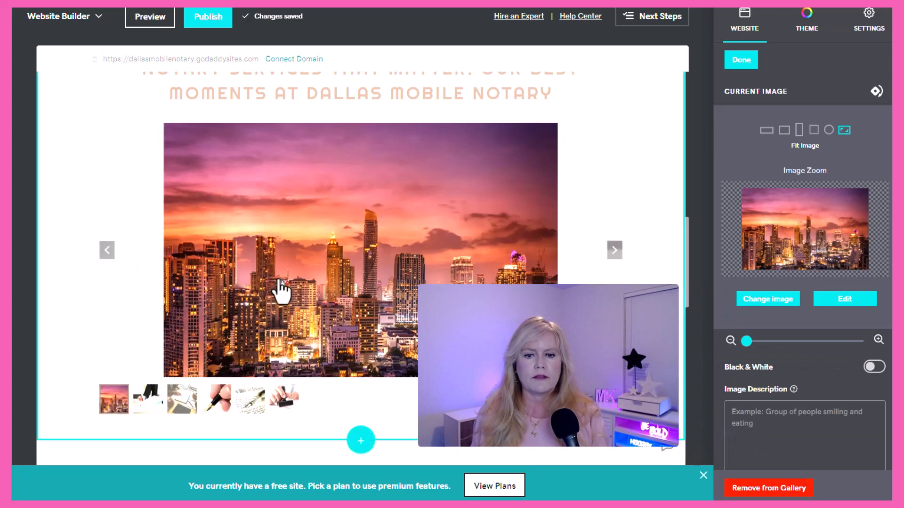
Try circle, square and other crops on the gallery's second image, restore Fit Image, and zoom in slightly on the hand and papers.
click(615, 254)
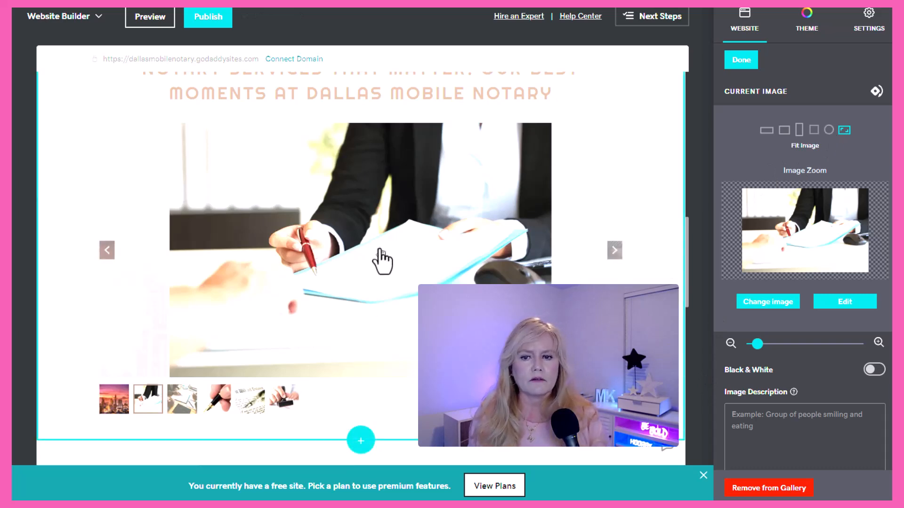
click(827, 129)
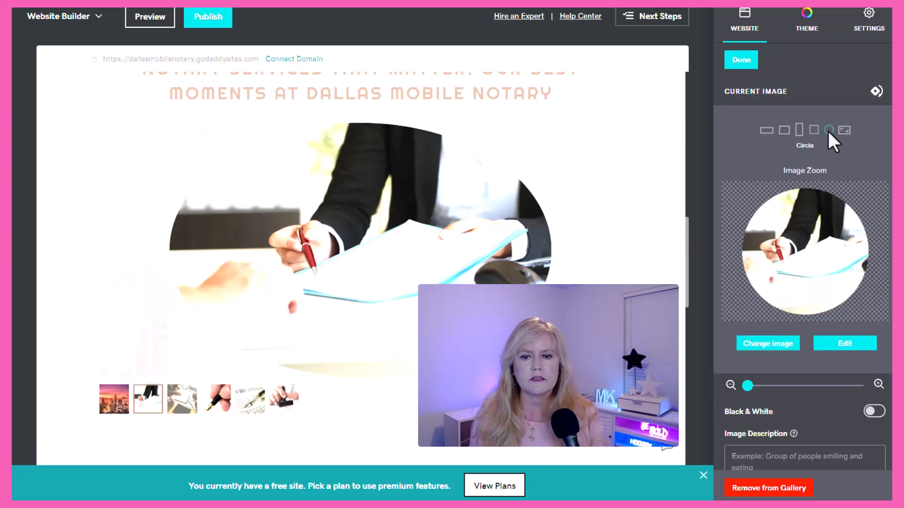
click(812, 130)
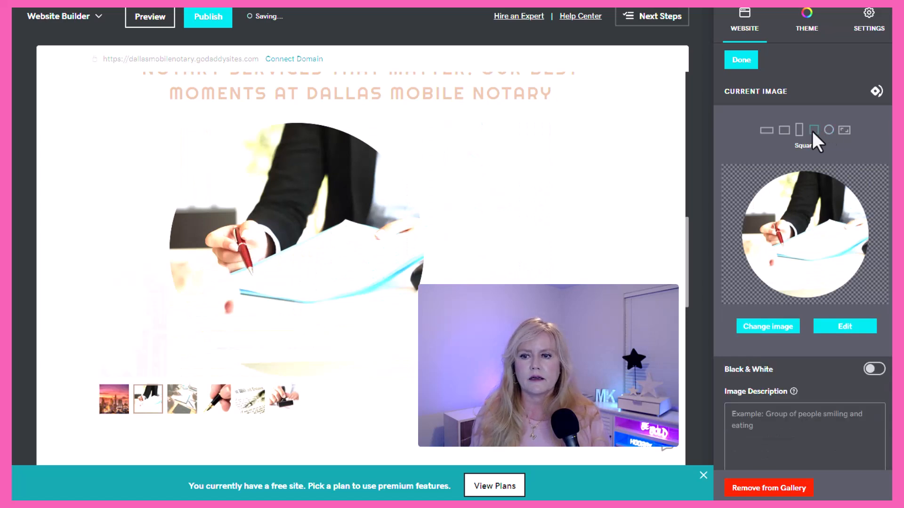
click(799, 130)
click(767, 130)
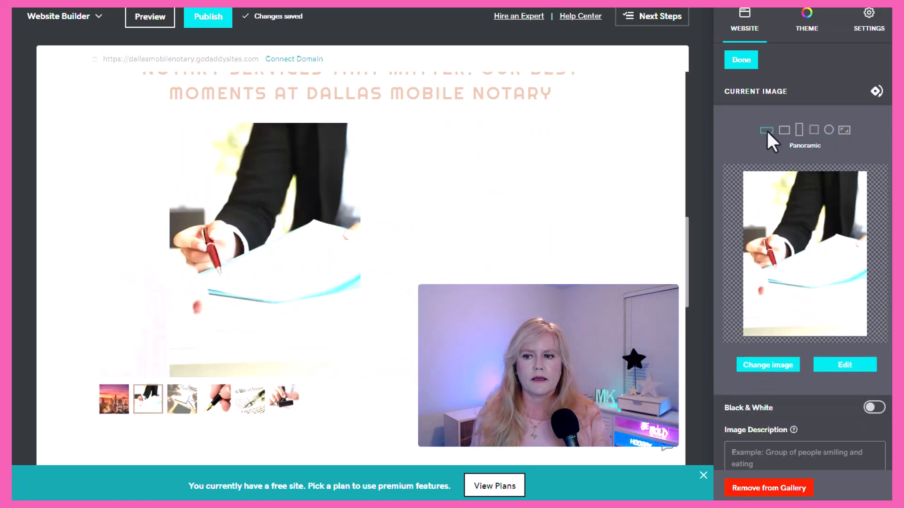
click(846, 130)
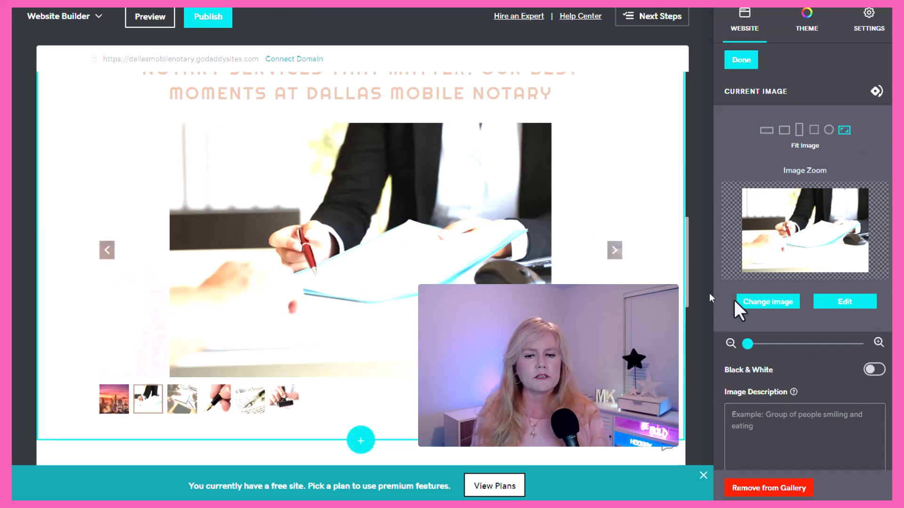
drag(747, 345, 764, 343)
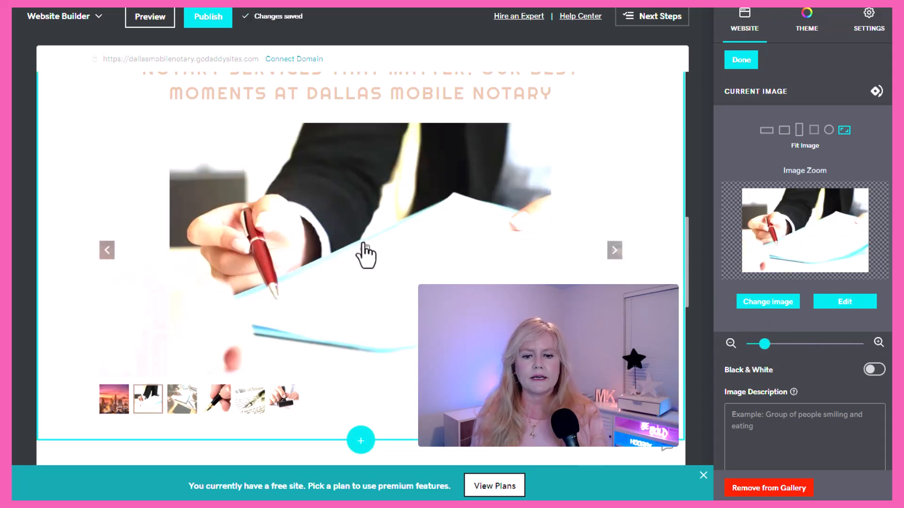
Examine the editable heading, description and business name texts in the Contact Us section.
scroll(343, 282, down, 5)
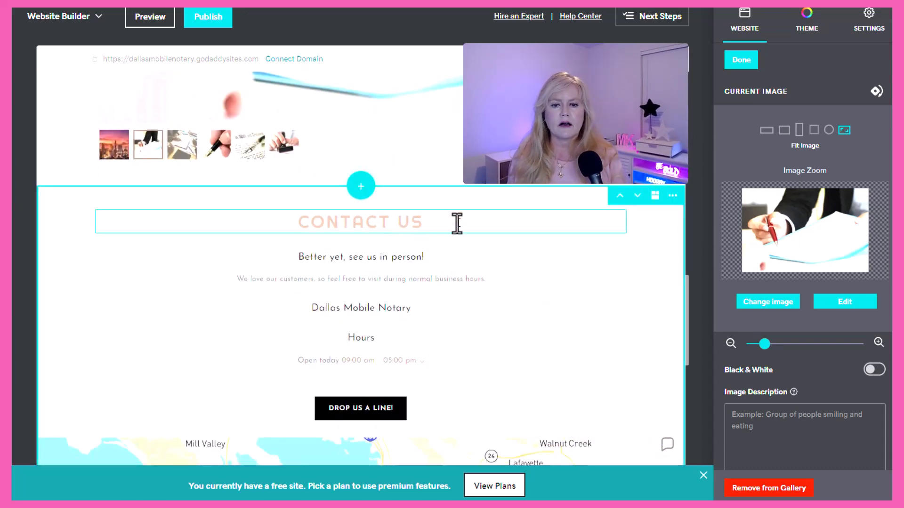
click(443, 258)
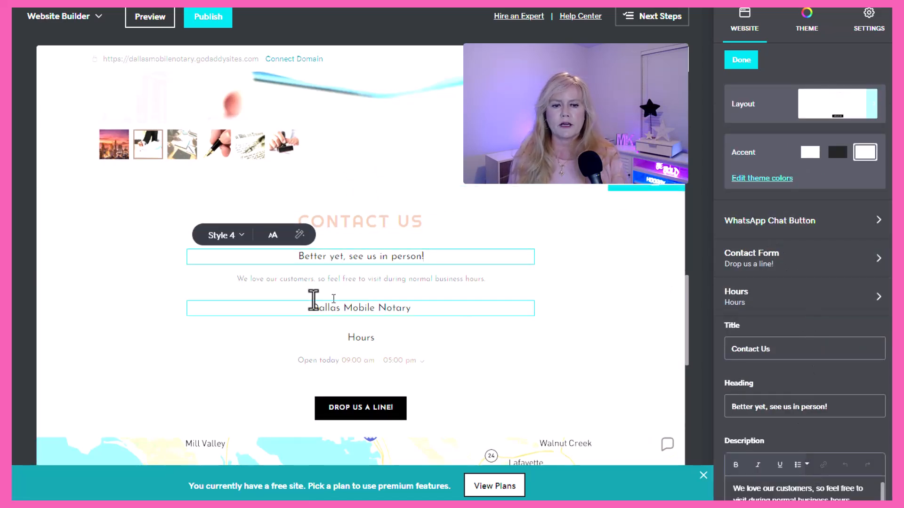
click(339, 279)
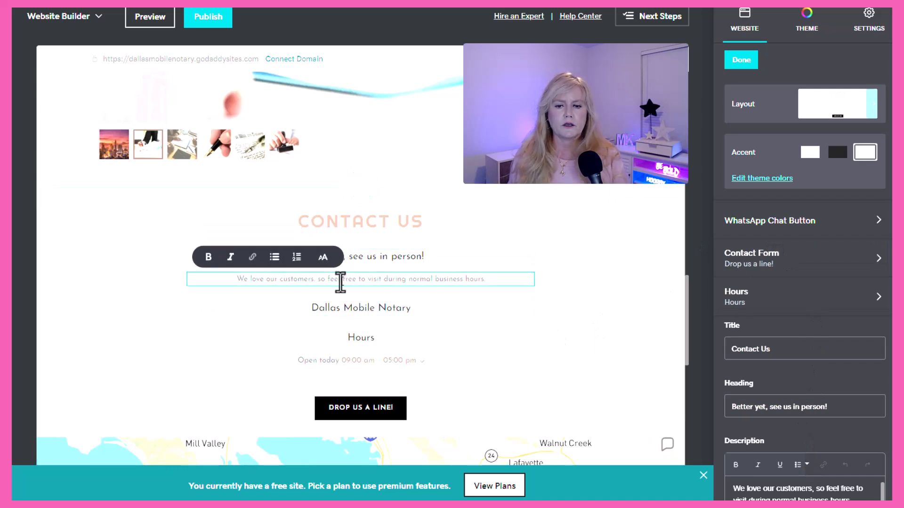
click(390, 307)
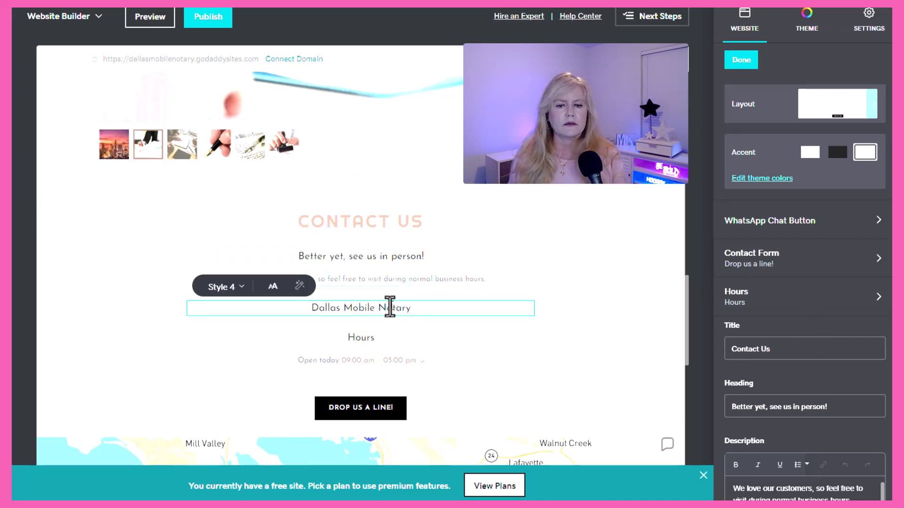
scroll(390, 307, down, 3)
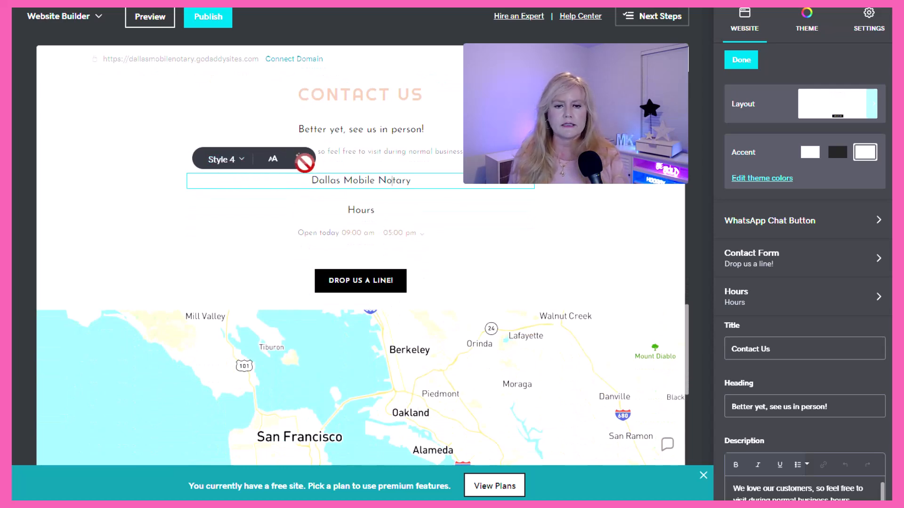
Set Monday's closing time to 7:15 pm in the Contact Us section's business hours.
click(367, 212)
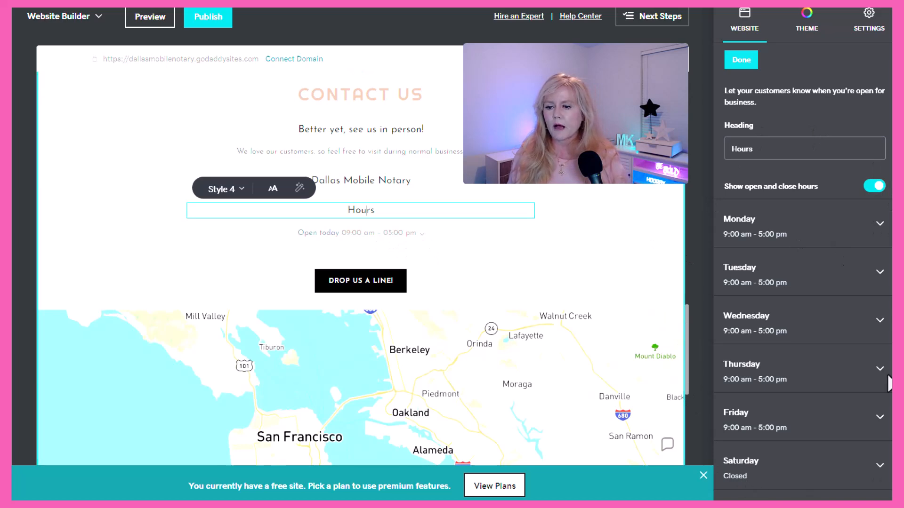
click(879, 224)
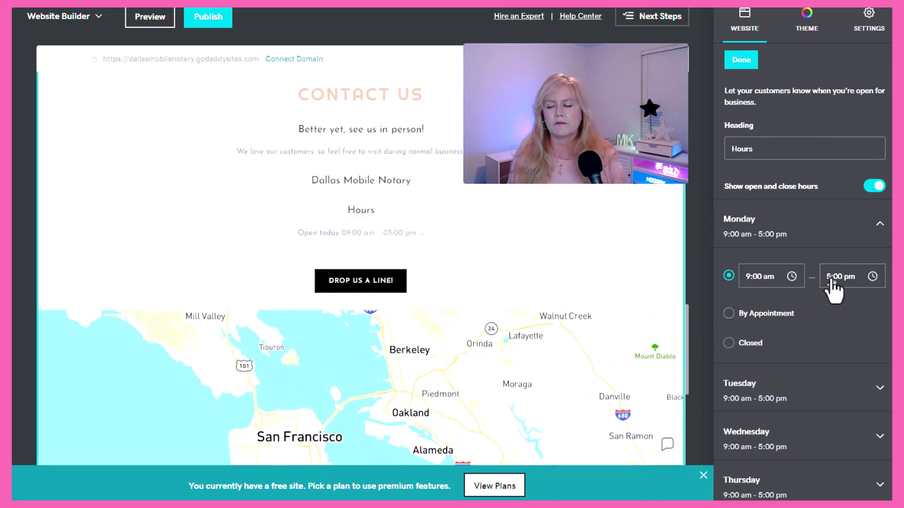
click(847, 282)
scroll(846, 374, down, 5)
scroll(846, 374, down, 15)
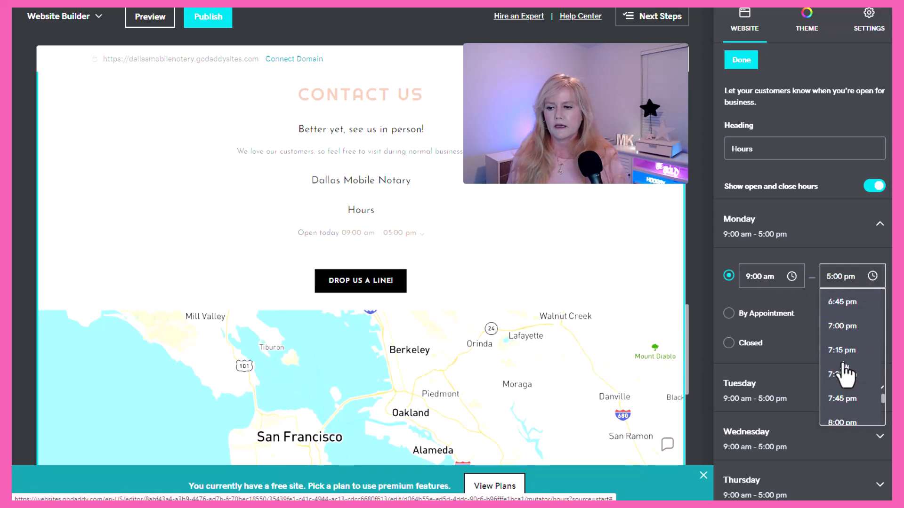
click(842, 349)
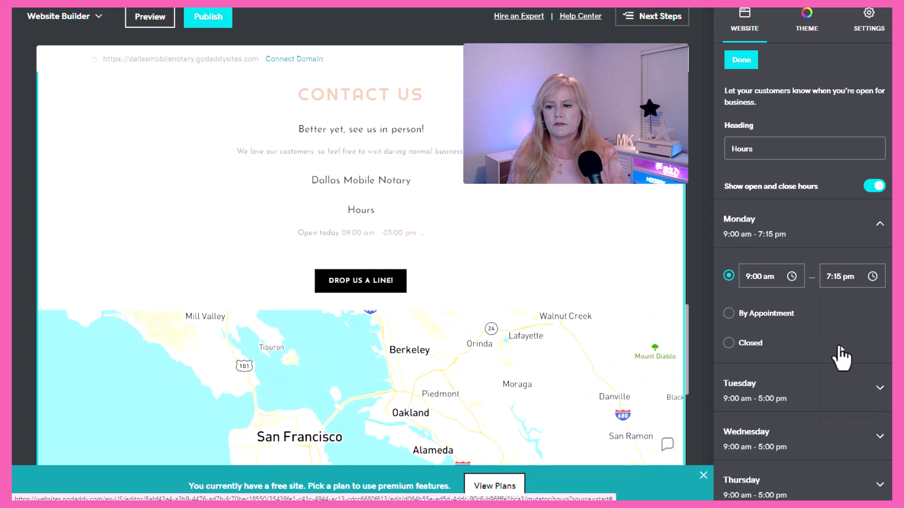
Try the By Appointment option for Monday's hours, restore the time range, and collapse the day's settings.
click(729, 313)
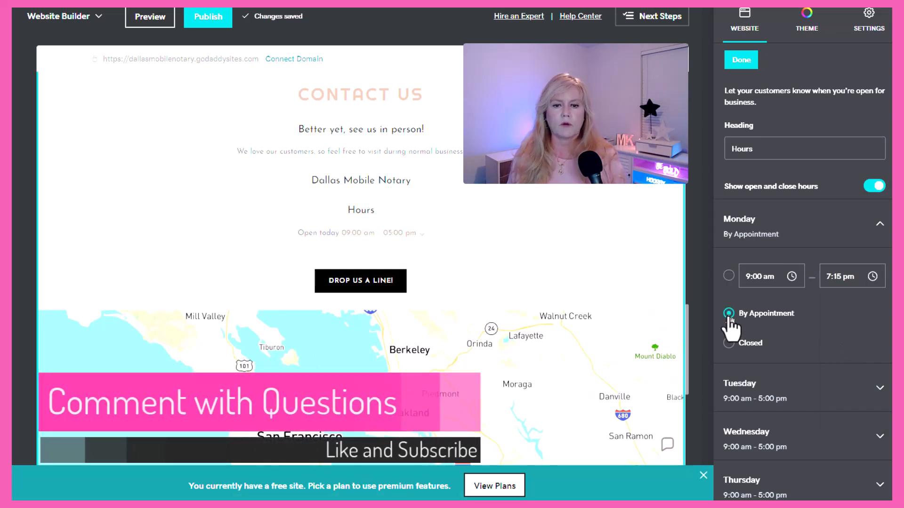
click(729, 275)
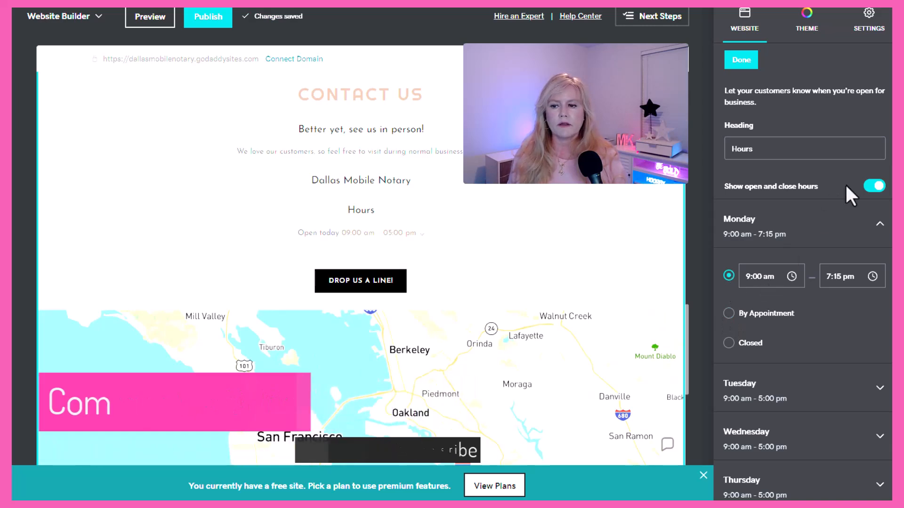
click(877, 227)
click(878, 275)
click(878, 275)
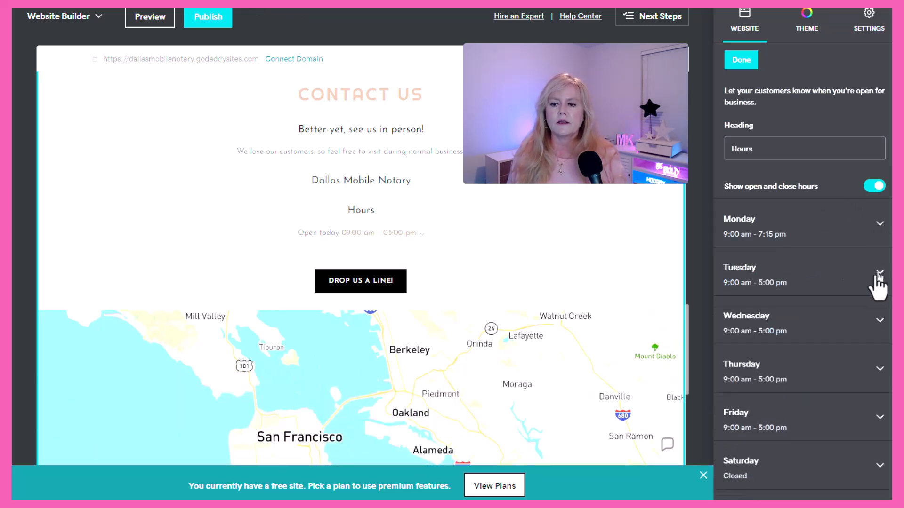
Add the custom message "By Appointment Only" to the business hours.
scroll(888, 343, down, 4)
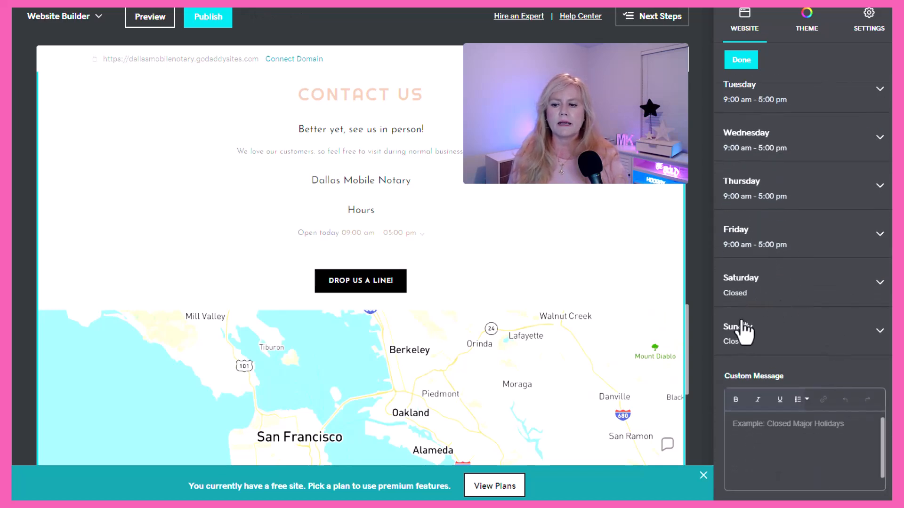
click(737, 429)
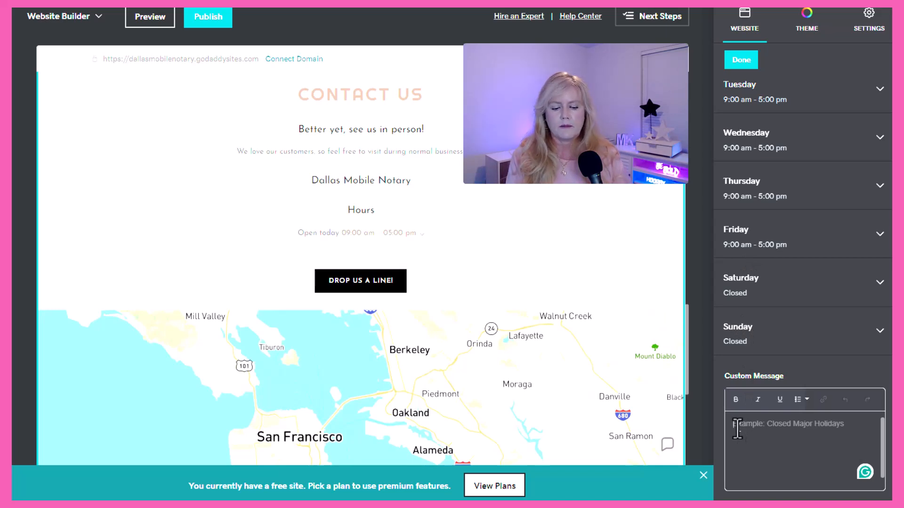
text(Ev)
text( Appointment Only)
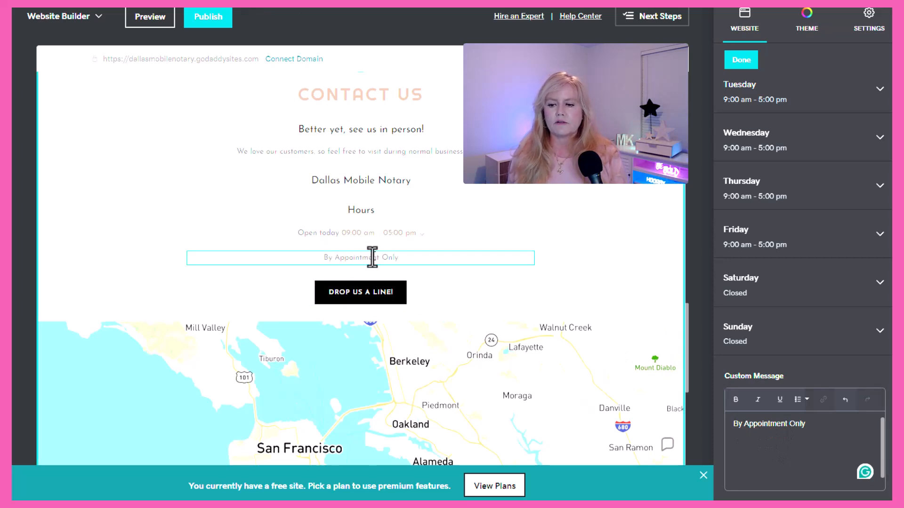
Rename the contact form's Name field to "First and Last Name" and make it a required field.
click(354, 294)
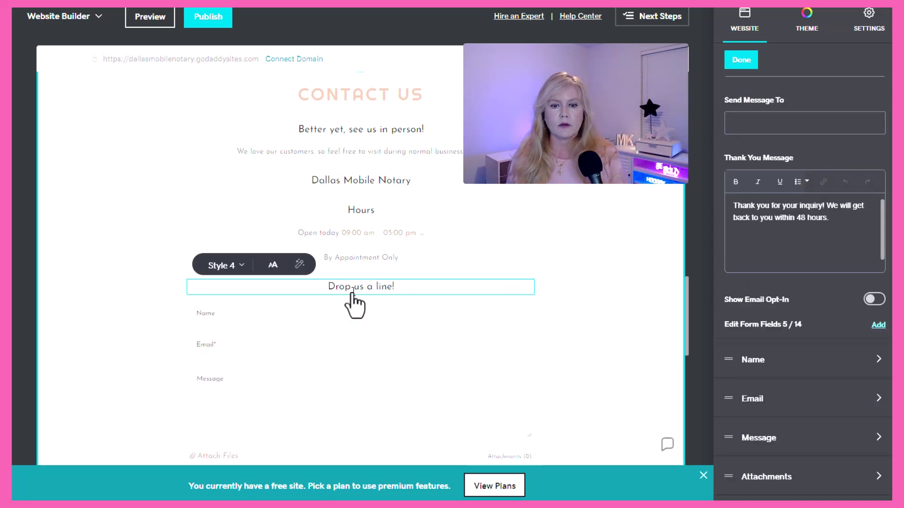
scroll(329, 259, down, 2)
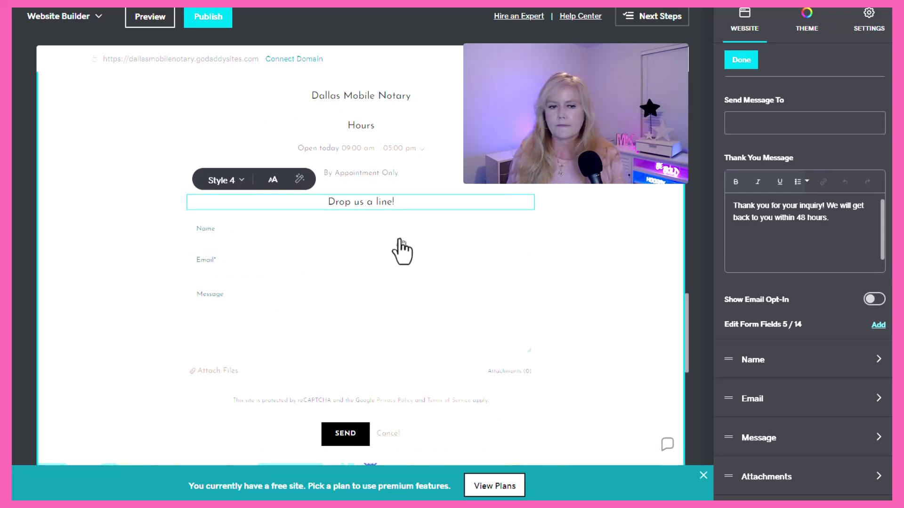
scroll(790, 431, down, 1)
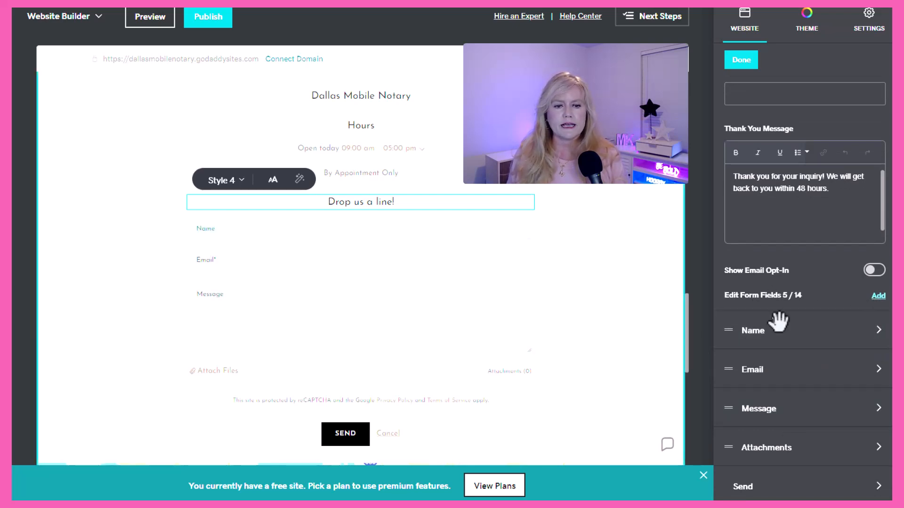
click(880, 332)
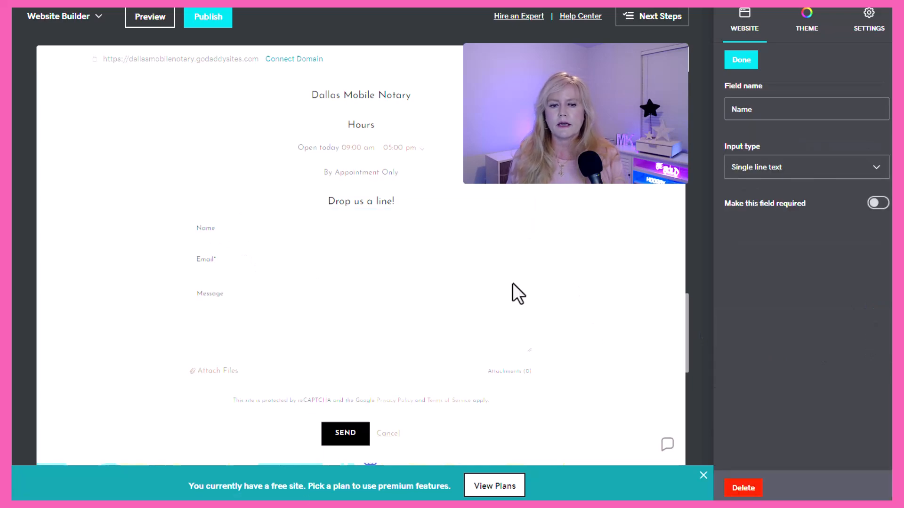
click(755, 112)
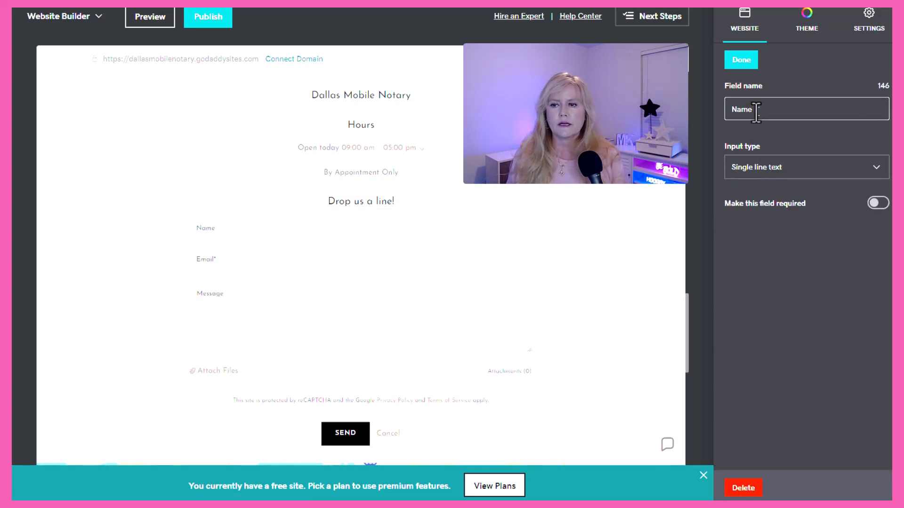
text(First and Last Name)
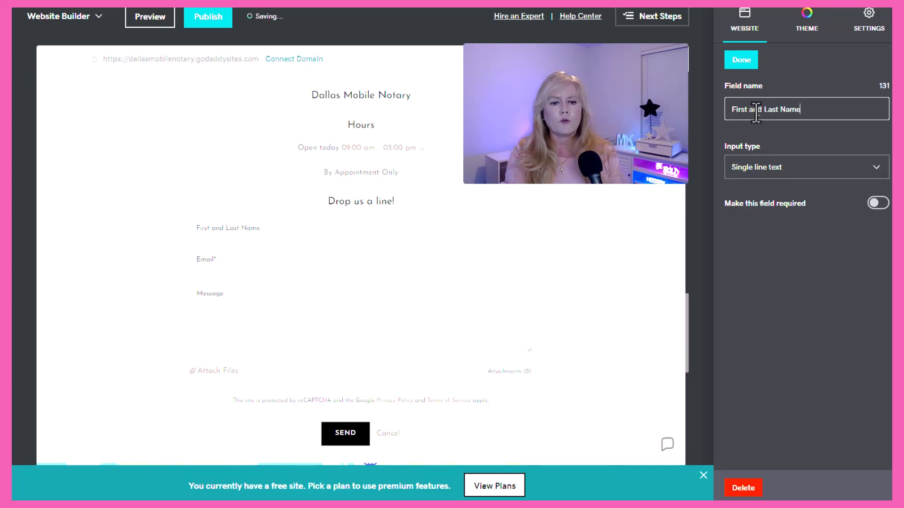
click(795, 316)
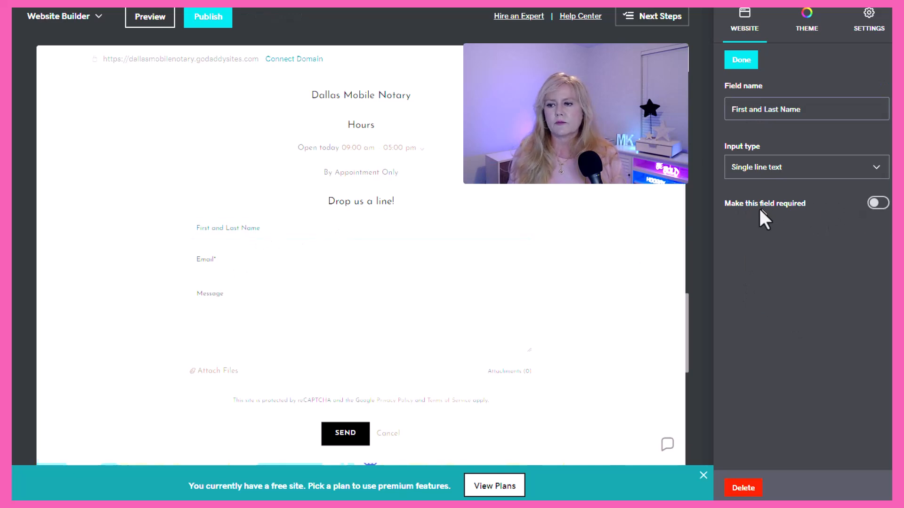
click(878, 203)
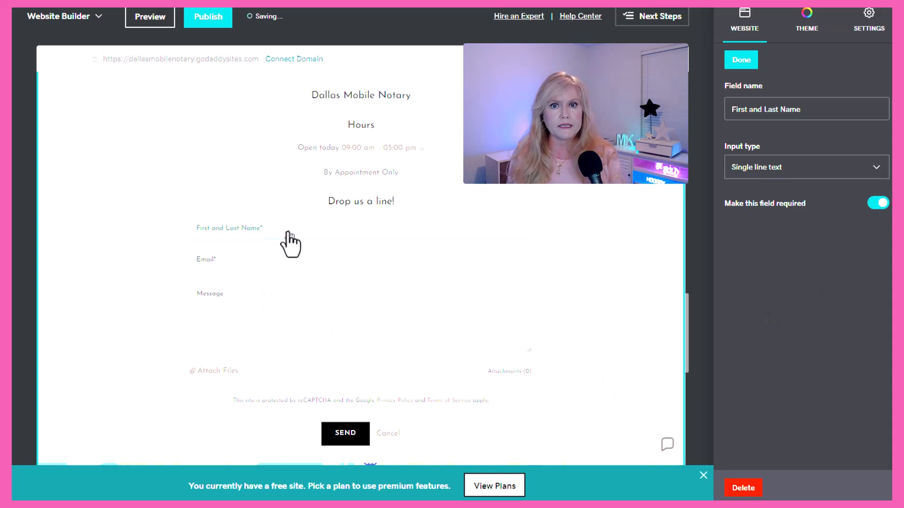
Try disabling file attachments in the contact form, and allow them again.
scroll(371, 391, down, 3)
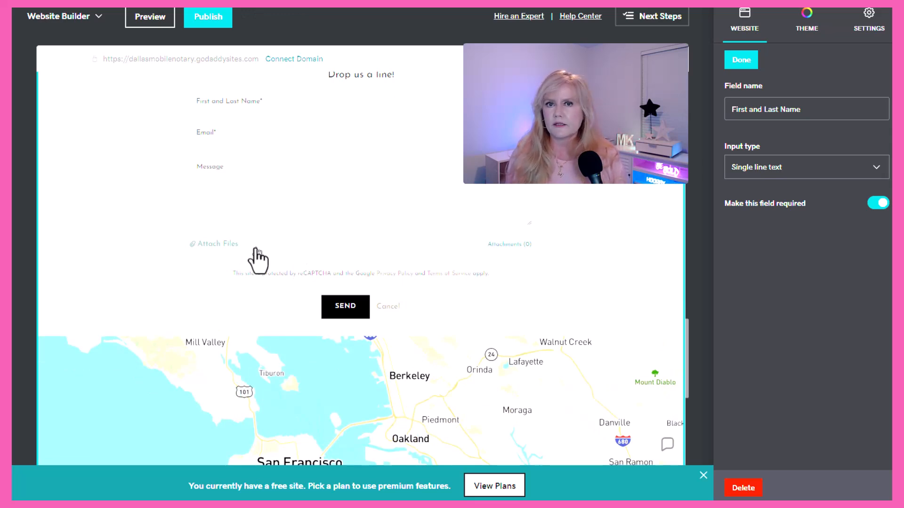
click(241, 250)
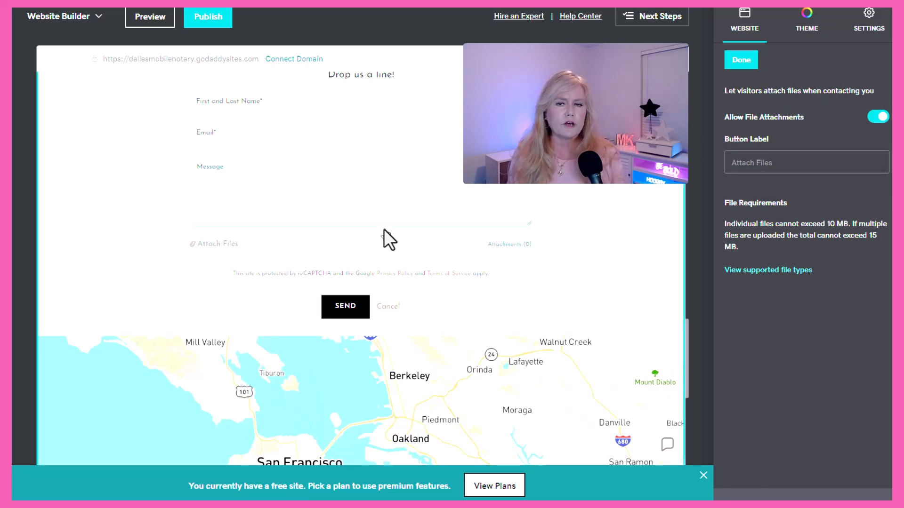
click(878, 117)
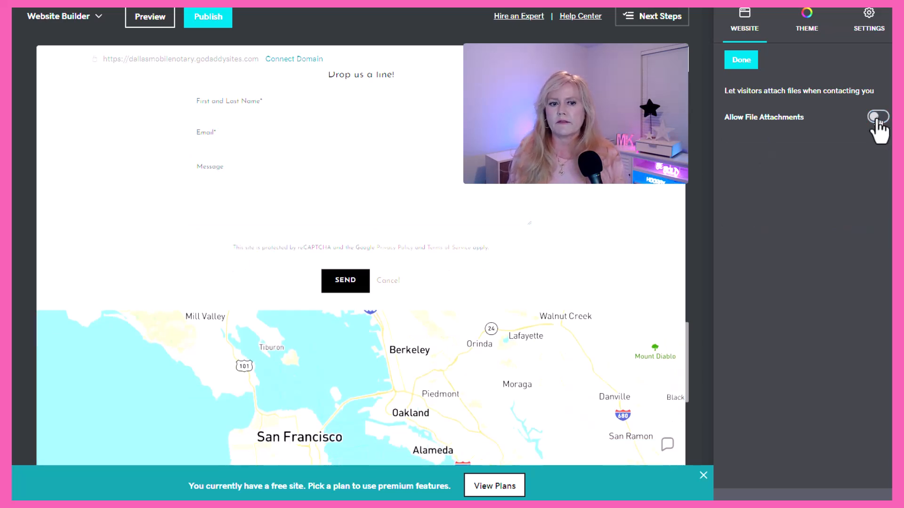
click(877, 118)
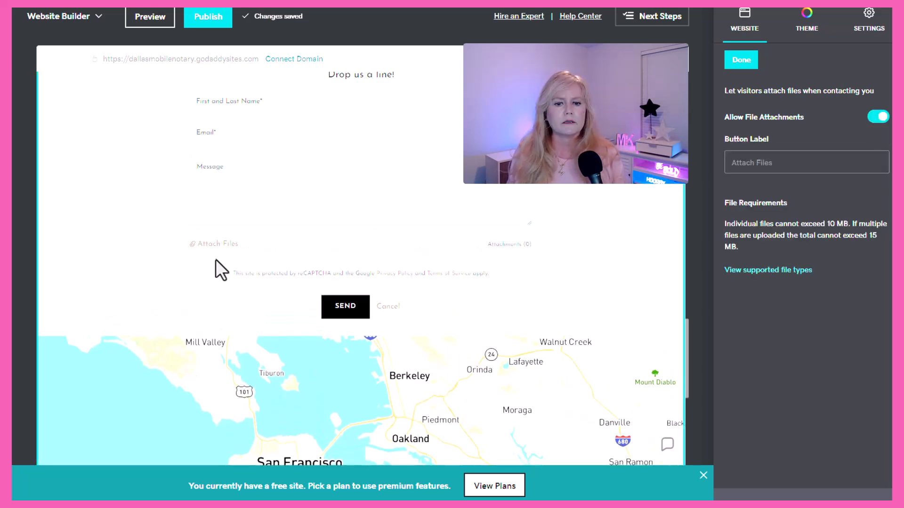
Try a different label for the contact form's Send button, and restore the original wording.
click(354, 309)
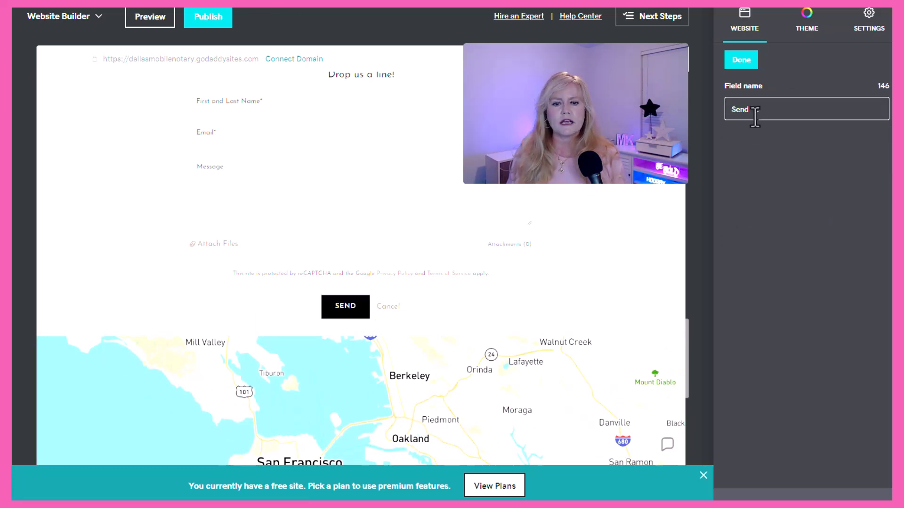
drag(750, 111, 707, 111)
text(Sub)
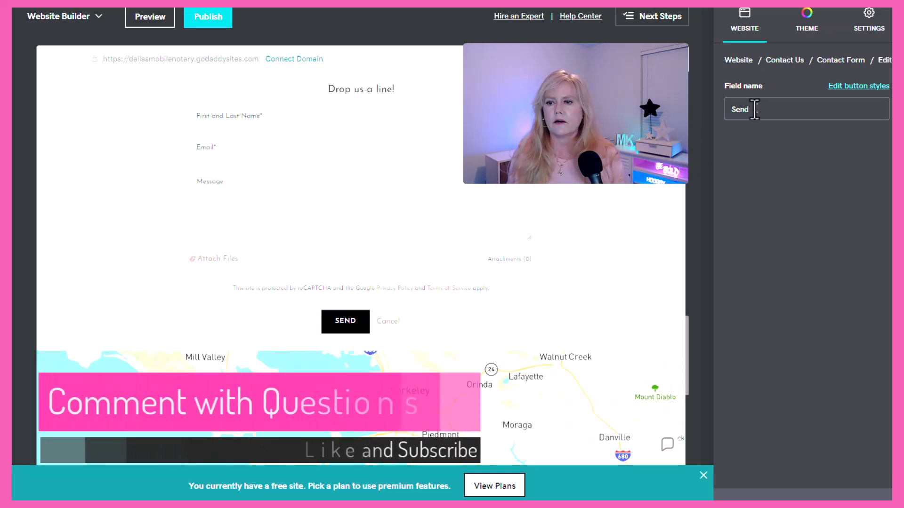
Try several primary button styles for the site, including the outlined one with dashes, and reselect the first style.
click(860, 87)
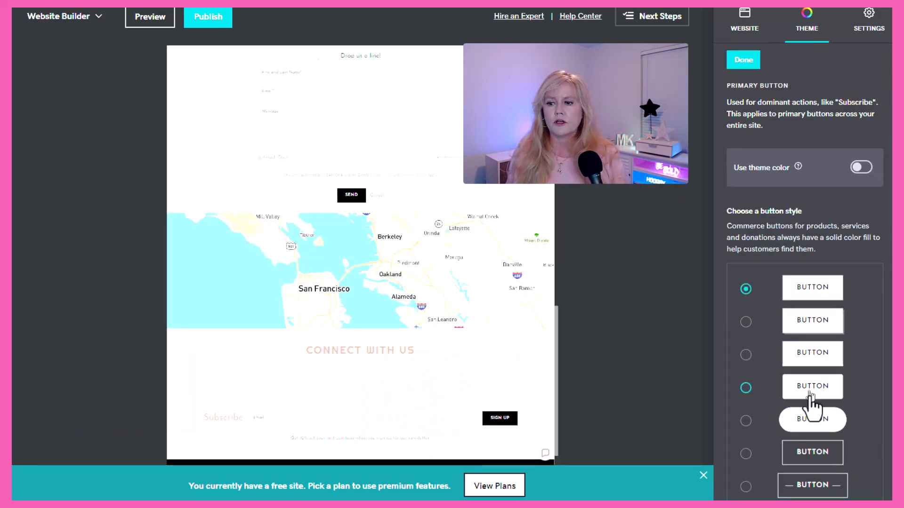
click(818, 420)
click(810, 324)
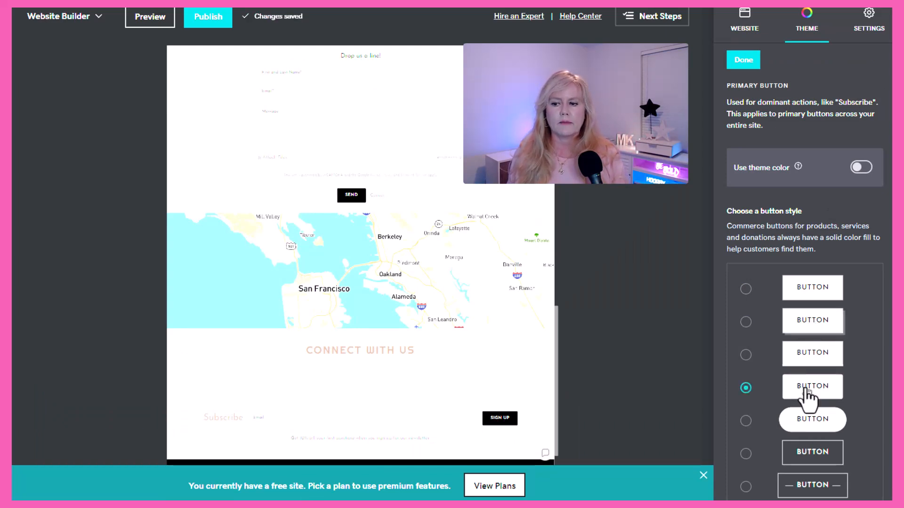
click(812, 487)
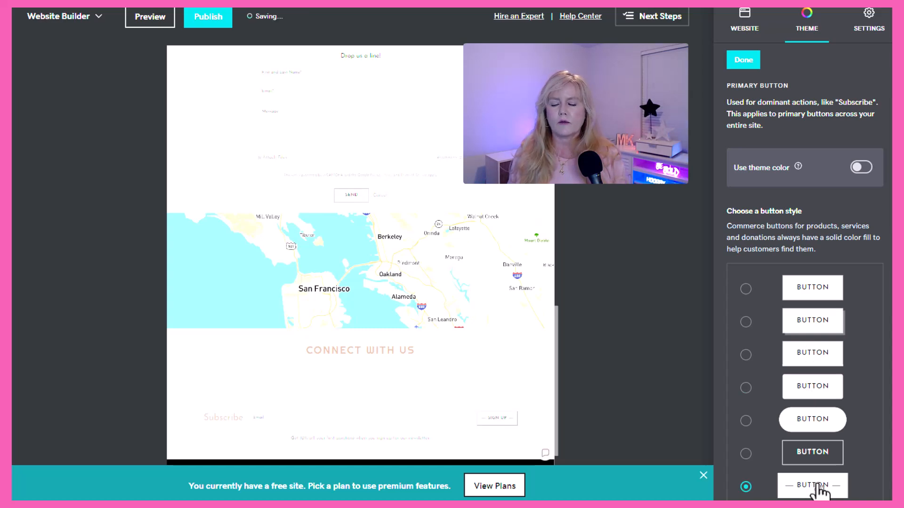
click(835, 290)
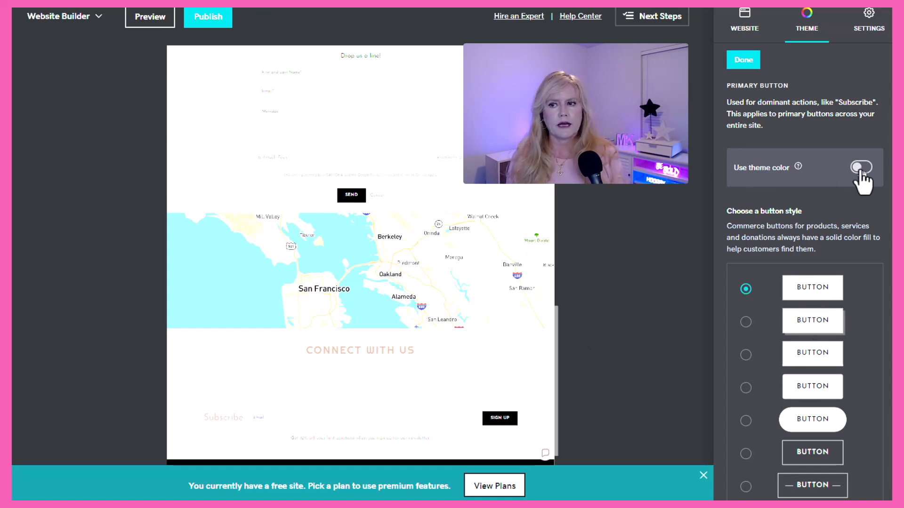
Search for "Dallas Texas" as the Contact Us section's address and choose the suggested Ritz-Carlton location.
scroll(455, 349, down, 1)
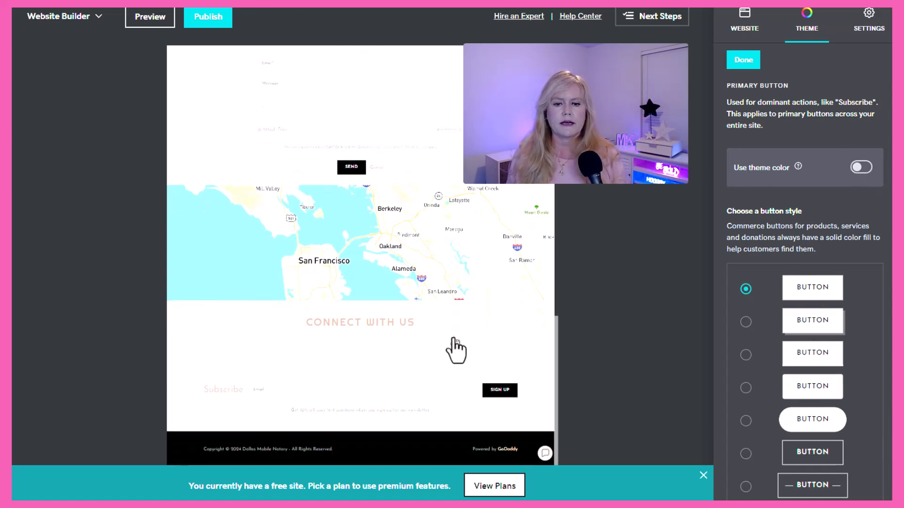
click(461, 264)
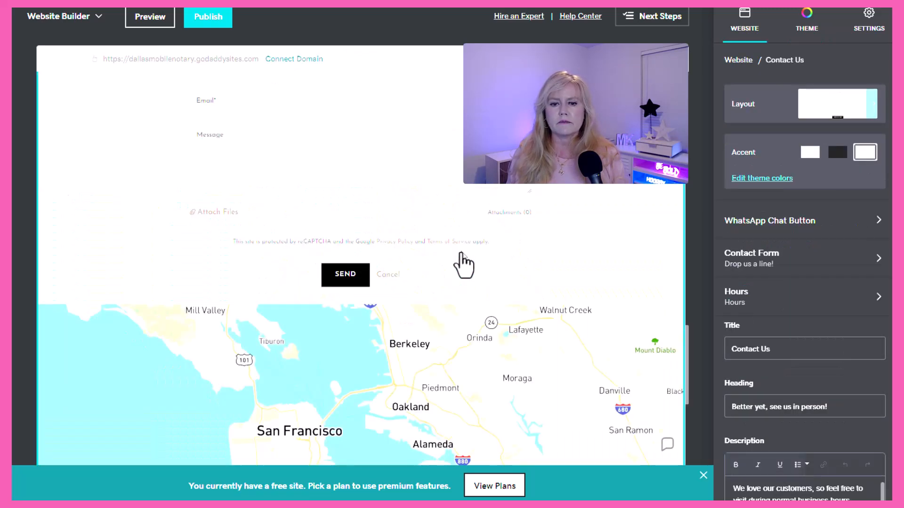
scroll(761, 380, down, 5)
scroll(763, 382, up, 5)
scroll(160, 273, down, 3)
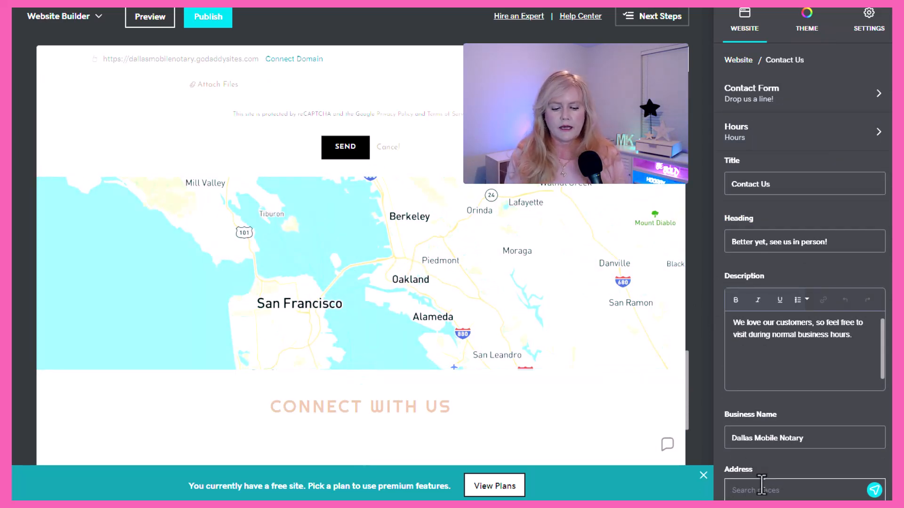
text(Dallas Texas)
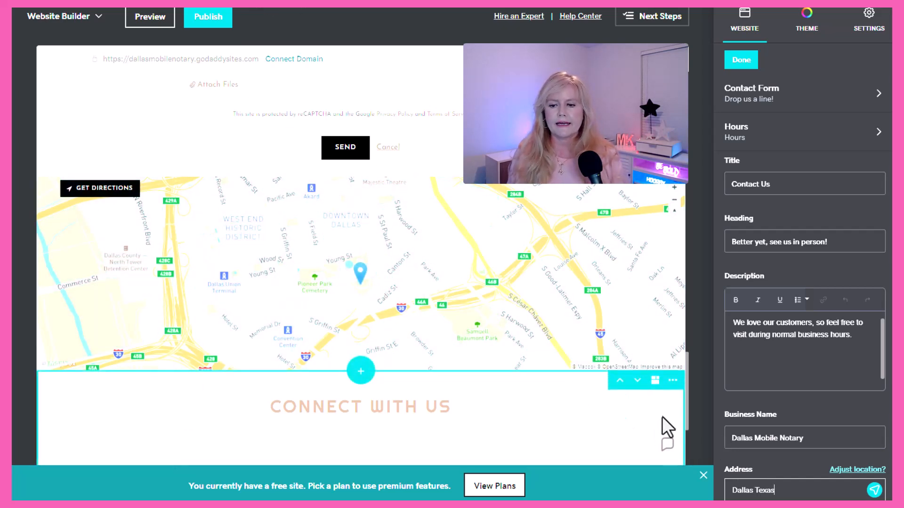
scroll(804, 483, down, 3)
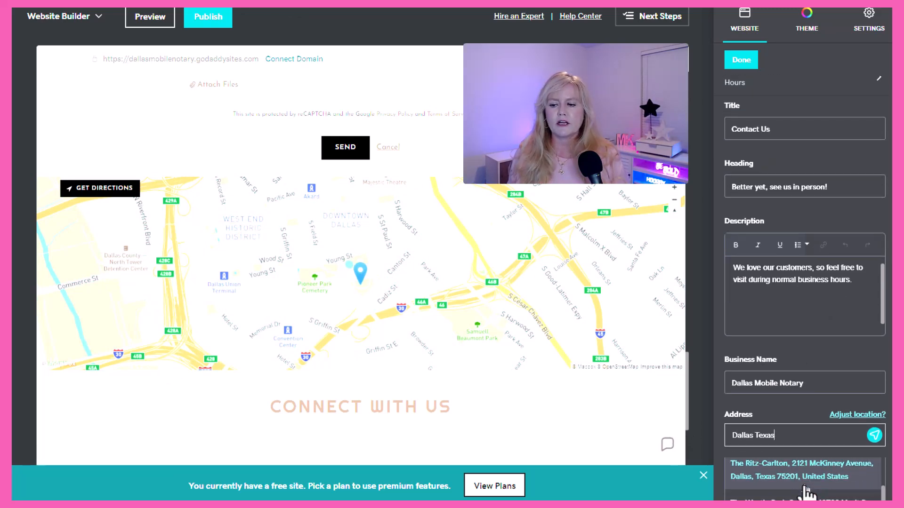
click(799, 484)
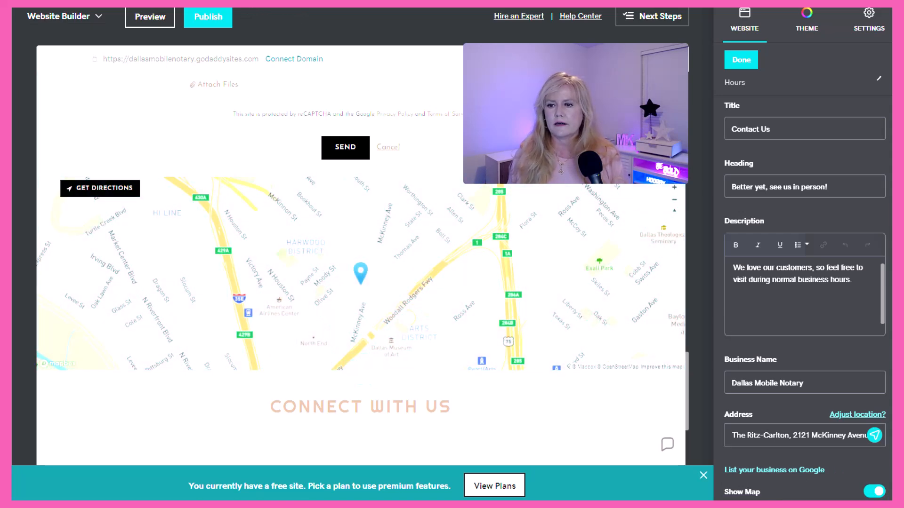
Try hiding the map in the Contact Us section, and show it again.
scroll(805, 282, down, 2)
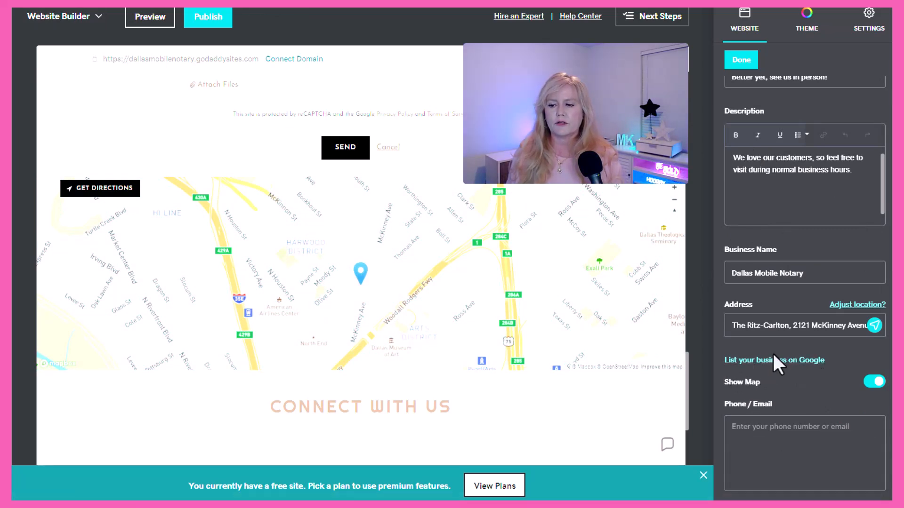
click(874, 382)
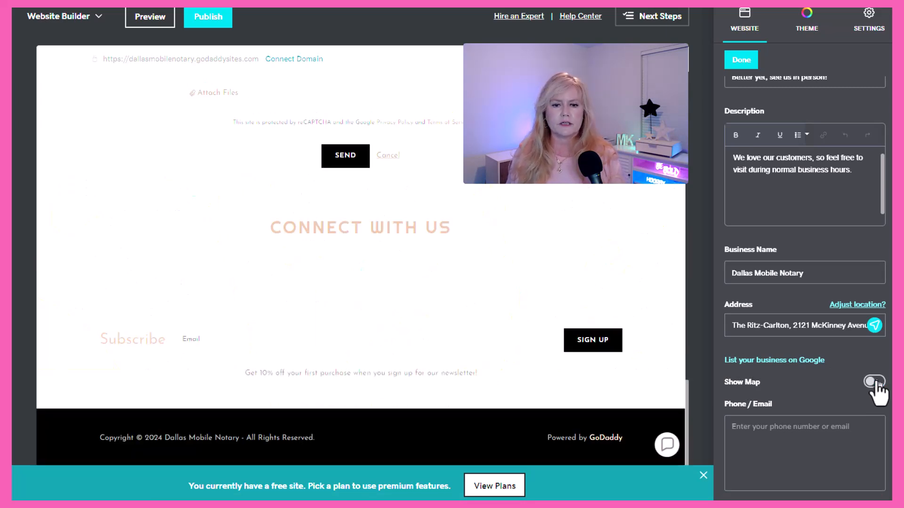
click(874, 382)
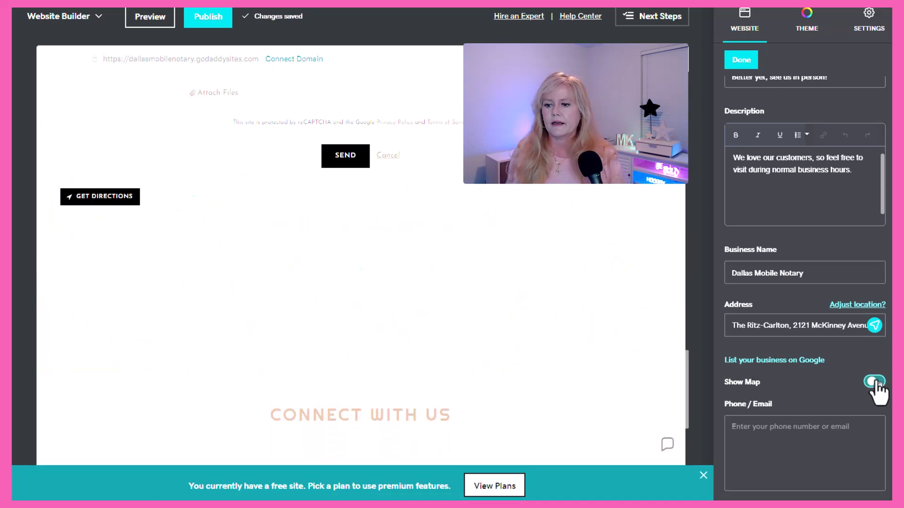
Enter the business phone number in the Contact Us section's Phone / Email details.
click(744, 428)
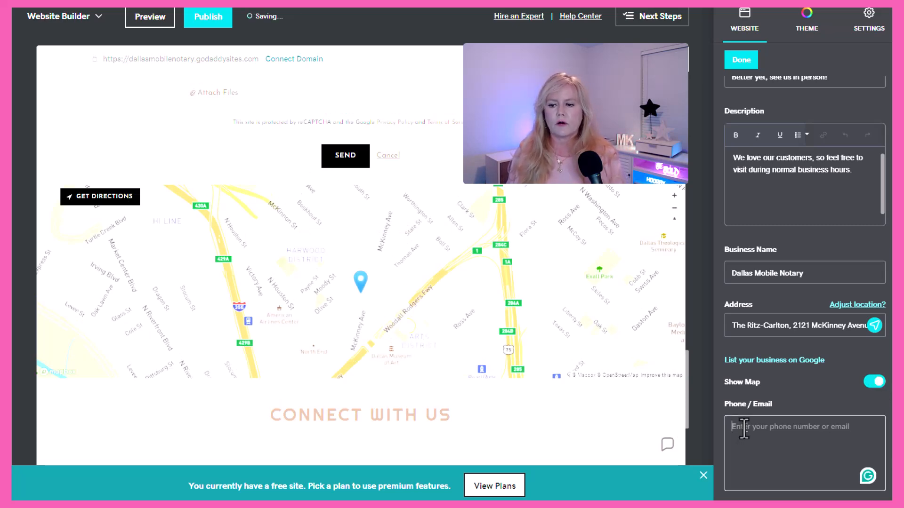
text(555-4444-4444)
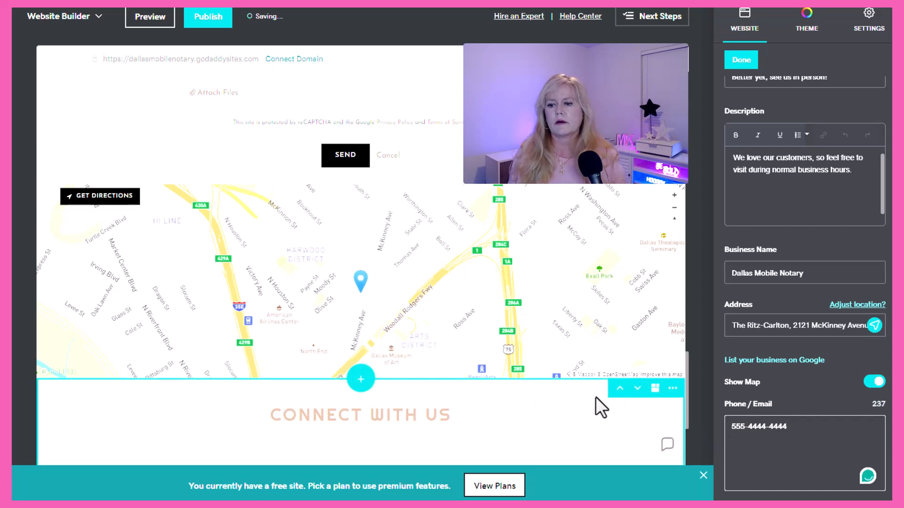
Add the Twitter link twitter.com/notarysocials to the Connect With Us section.
scroll(231, 143, down, 1)
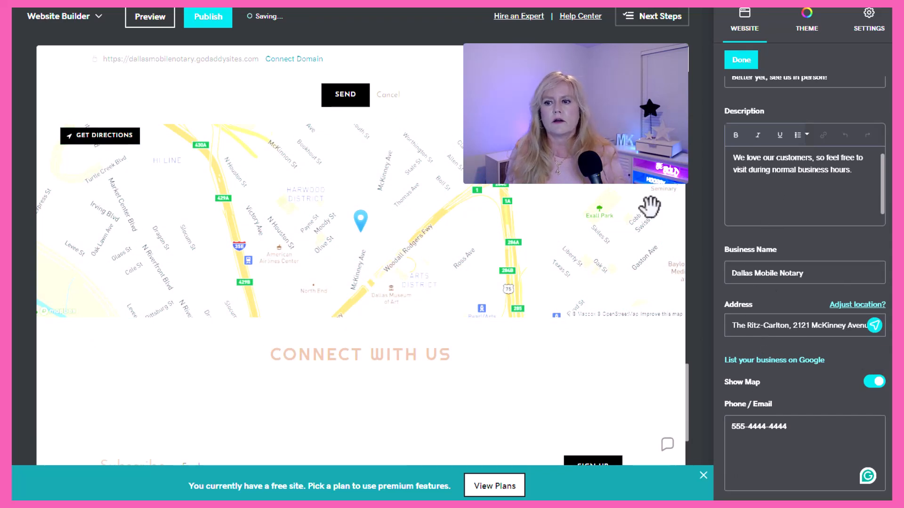
click(340, 355)
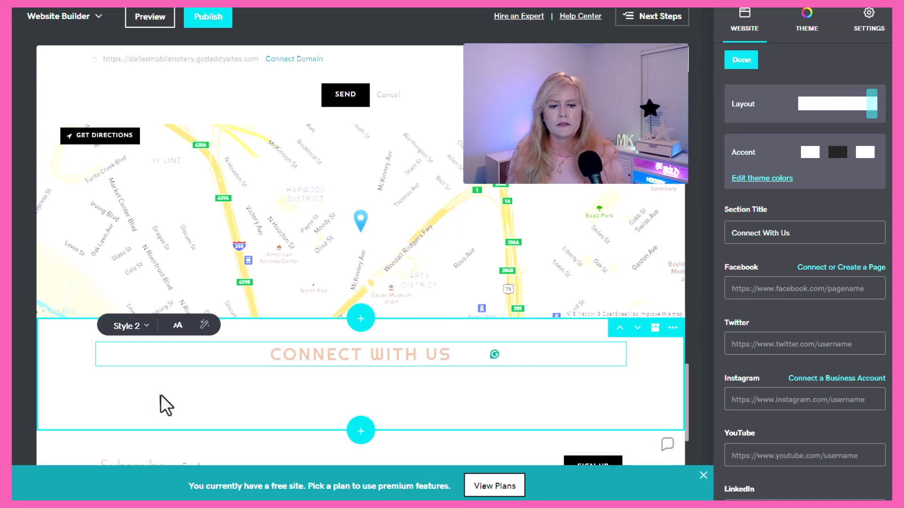
click(752, 289)
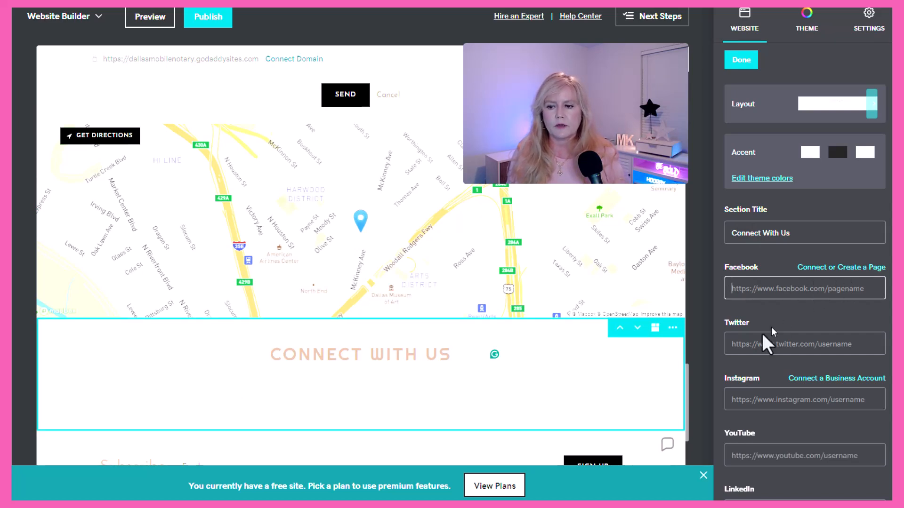
click(759, 347)
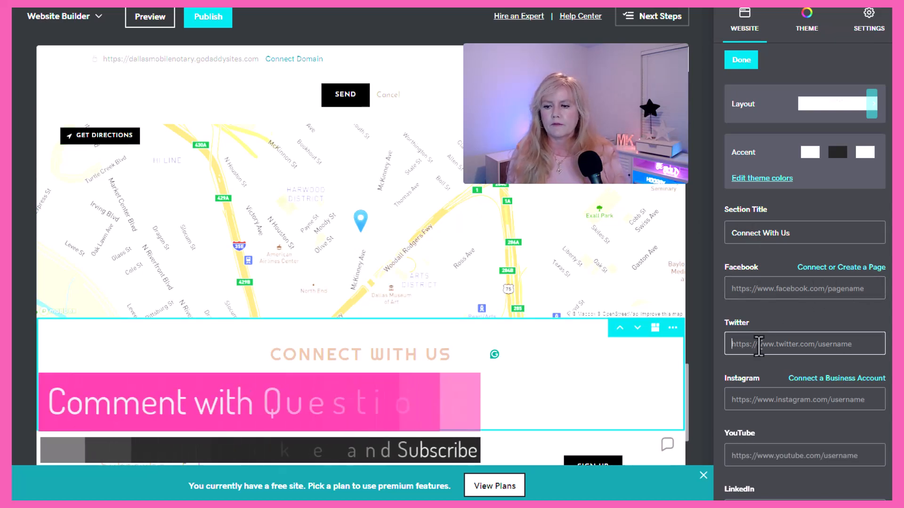
text(twitter.com/)
text(nota)
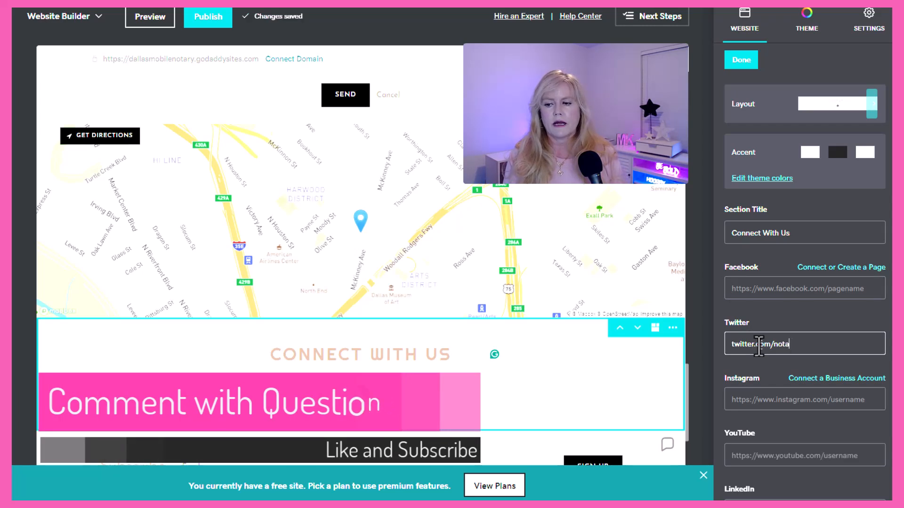
text(rysocials)
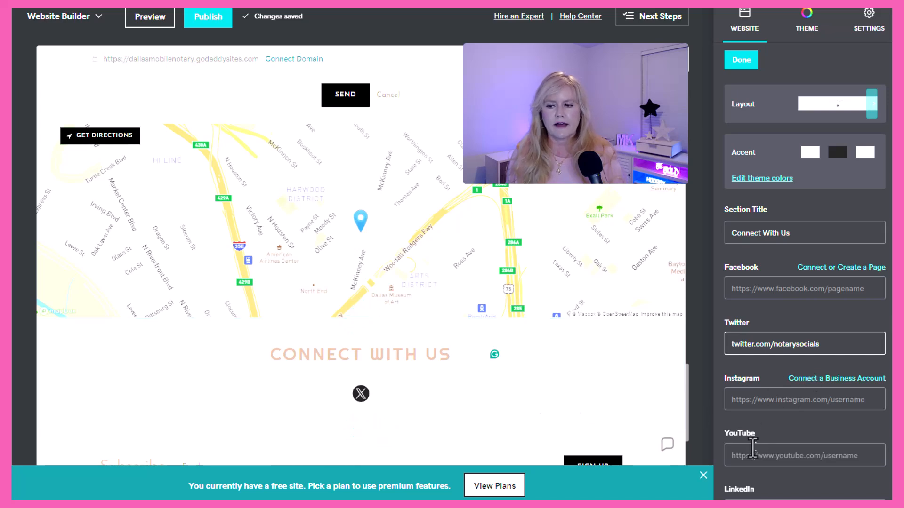
Look through the remaining social link fields of the Connect With Us section and at the Subscribe section's options.
scroll(742, 287, down, 2)
scroll(744, 405, down, 3)
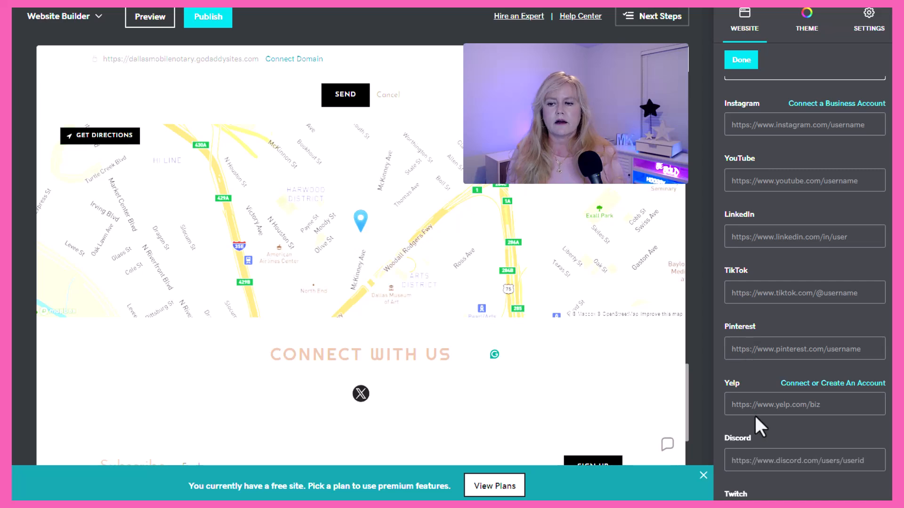
scroll(748, 469, down, 3)
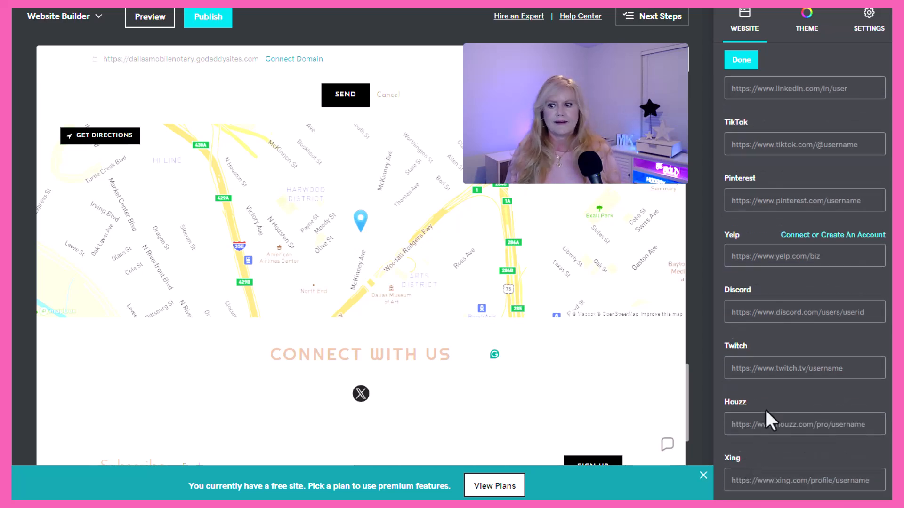
scroll(540, 394, down, 3)
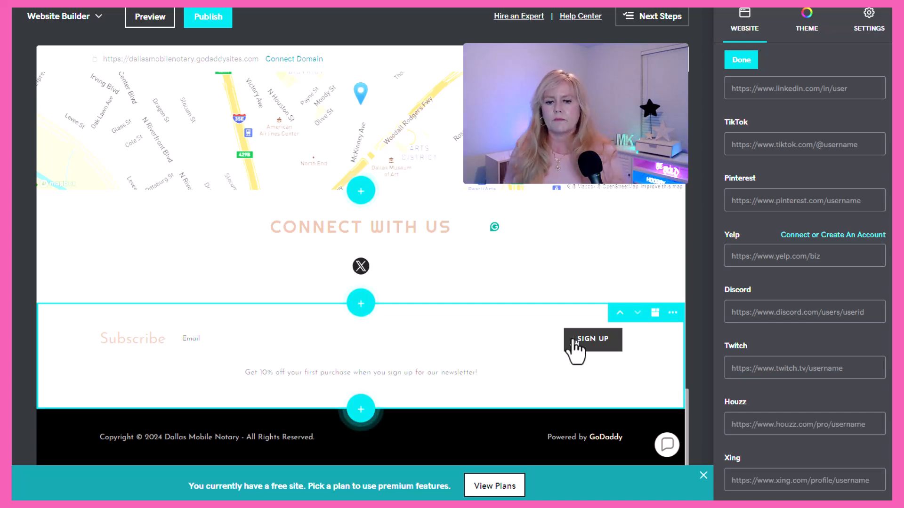
click(672, 314)
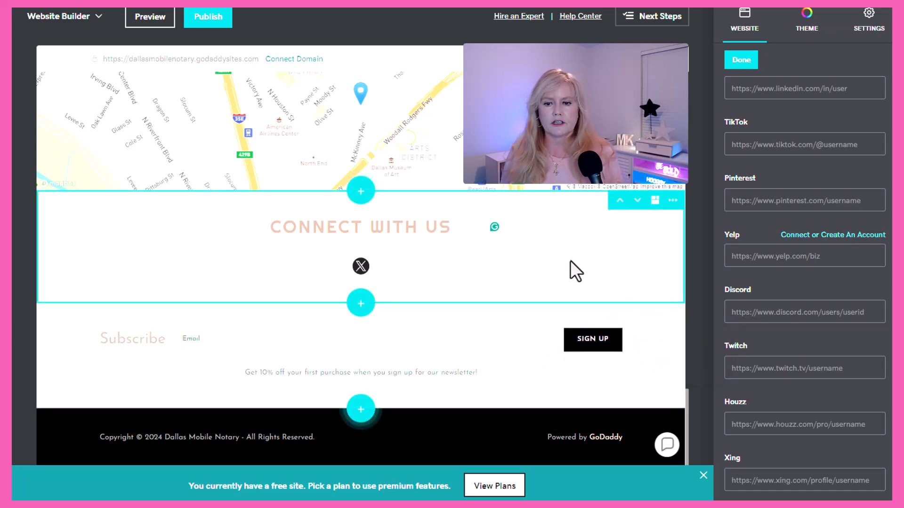
Duplicate the About Dallas Mobile Notary section.
scroll(571, 257, up, 15)
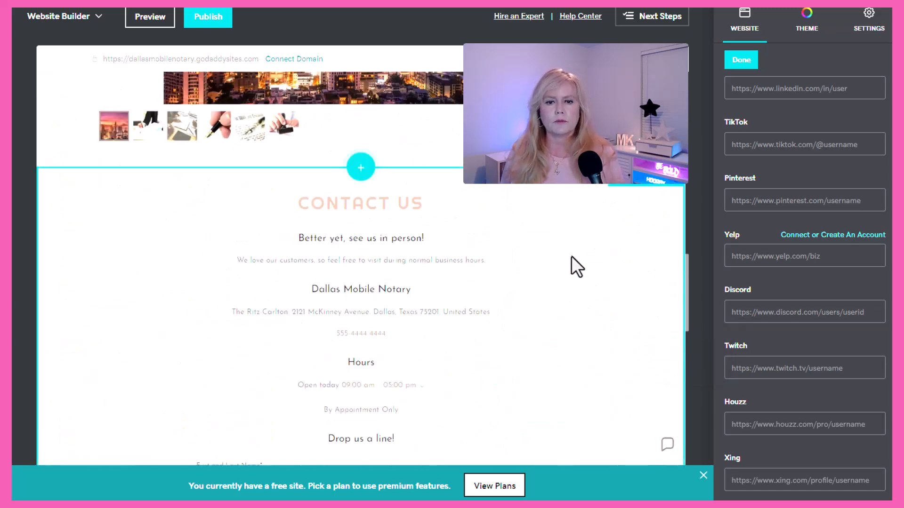
scroll(574, 257, up, 10)
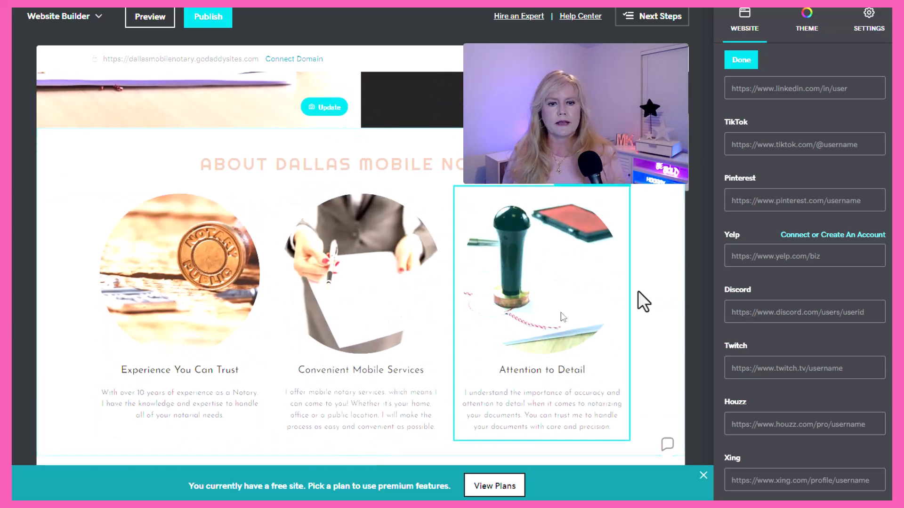
click(672, 138)
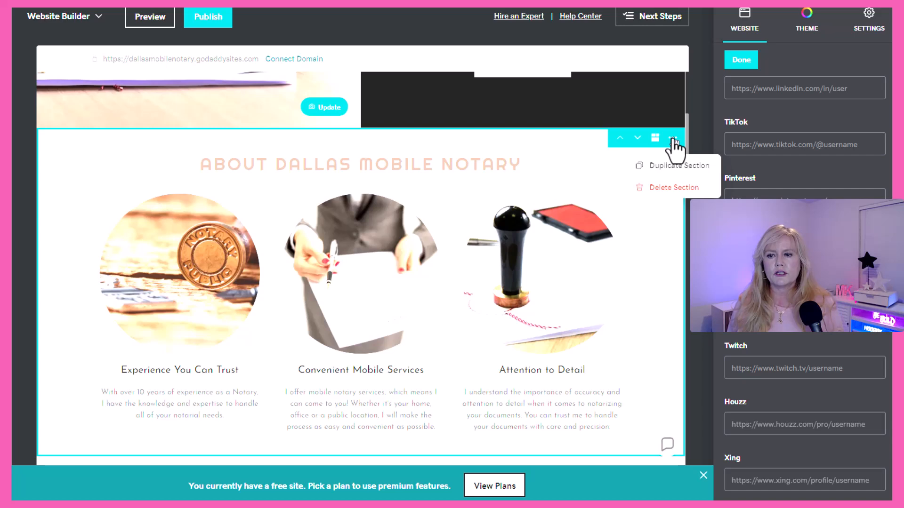
click(666, 165)
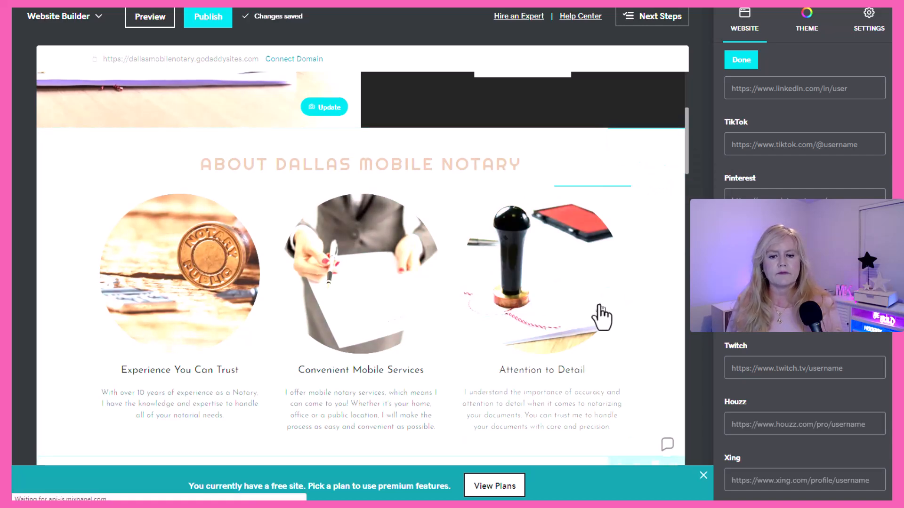
Move the duplicated About Dallas Mobile Notary section down to just above the Contact Us section.
scroll(644, 351, up, 4)
scroll(644, 351, down, 4)
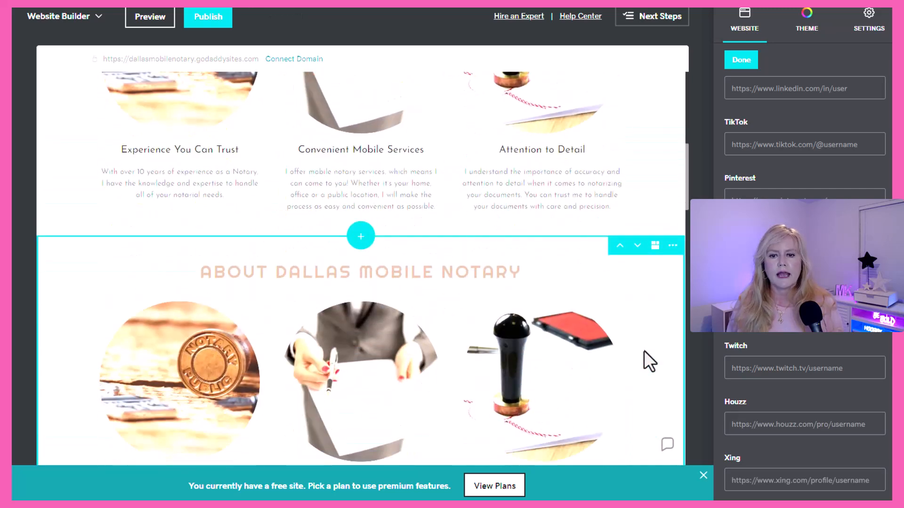
scroll(644, 351, up, 3)
scroll(643, 350, down, 3)
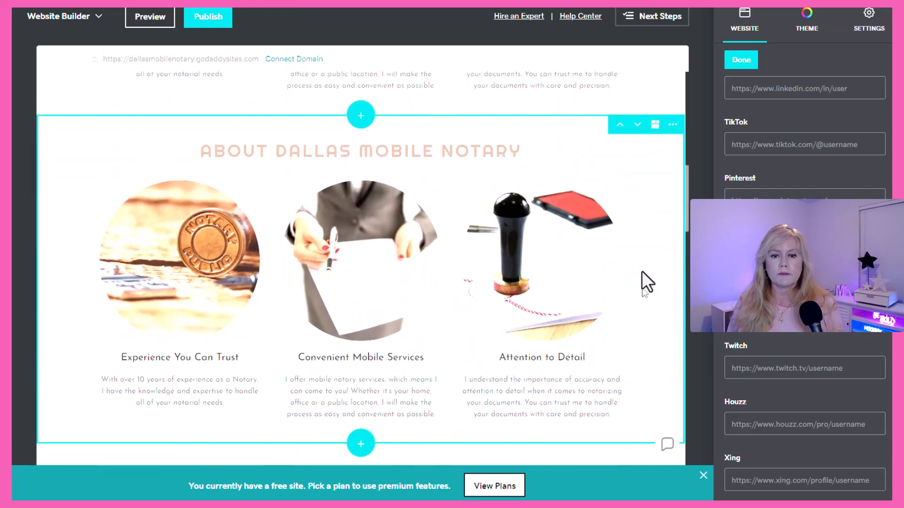
click(637, 125)
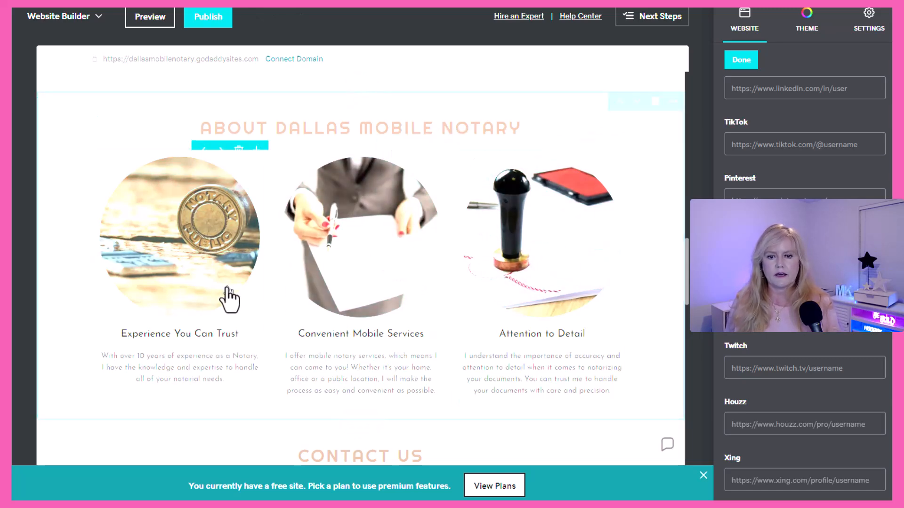
scroll(456, 327, up, 12)
scroll(456, 324, down, 8)
scroll(459, 323, up, 5)
scroll(458, 323, down, 4)
scroll(458, 321, up, 4)
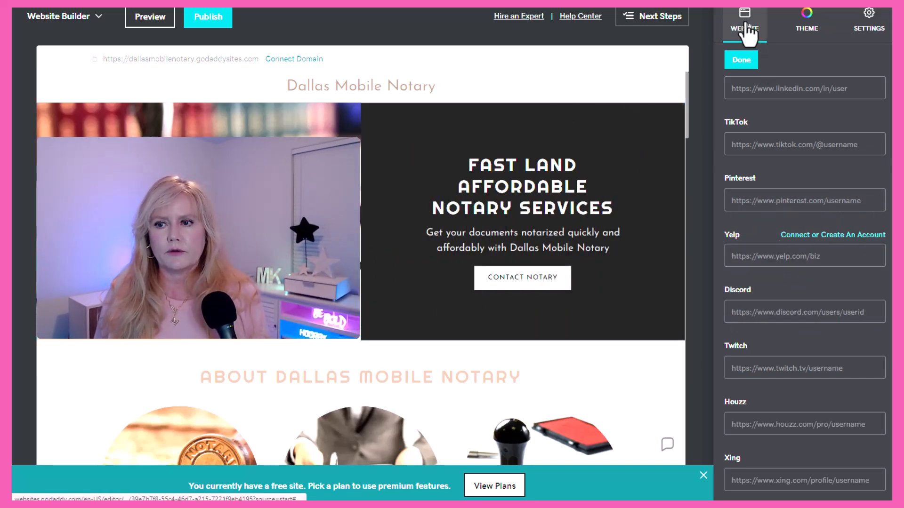
Open the theme's font settings and look through the available font pairings.
click(808, 26)
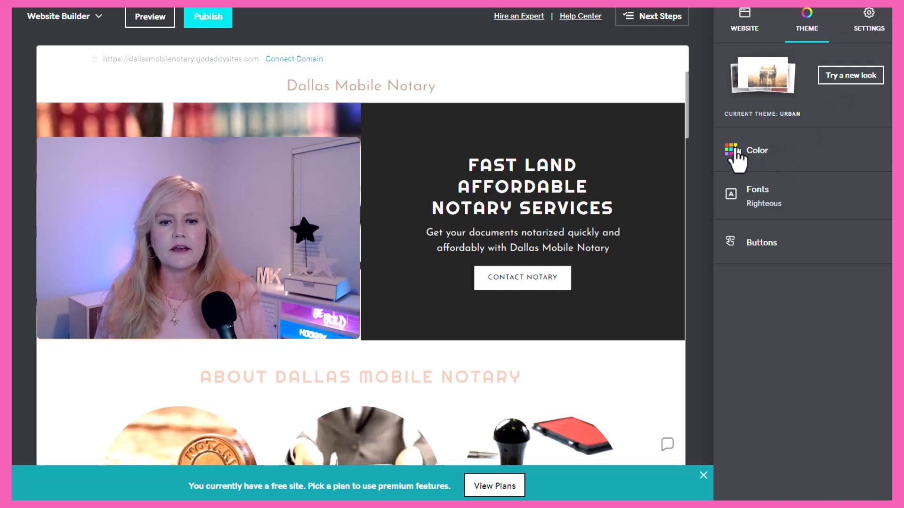
click(758, 195)
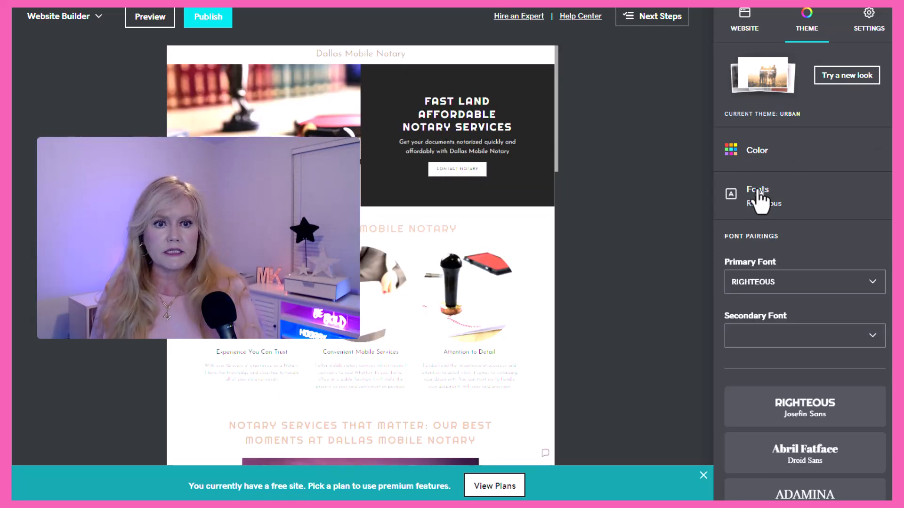
scroll(811, 403, down, 2)
scroll(810, 402, down, 5)
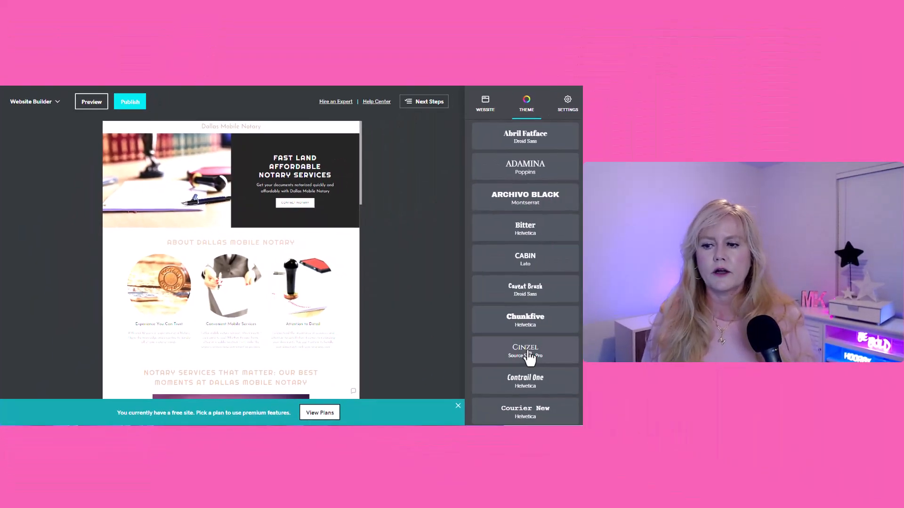
scroll(529, 357, down, 2)
scroll(527, 348, up, 10)
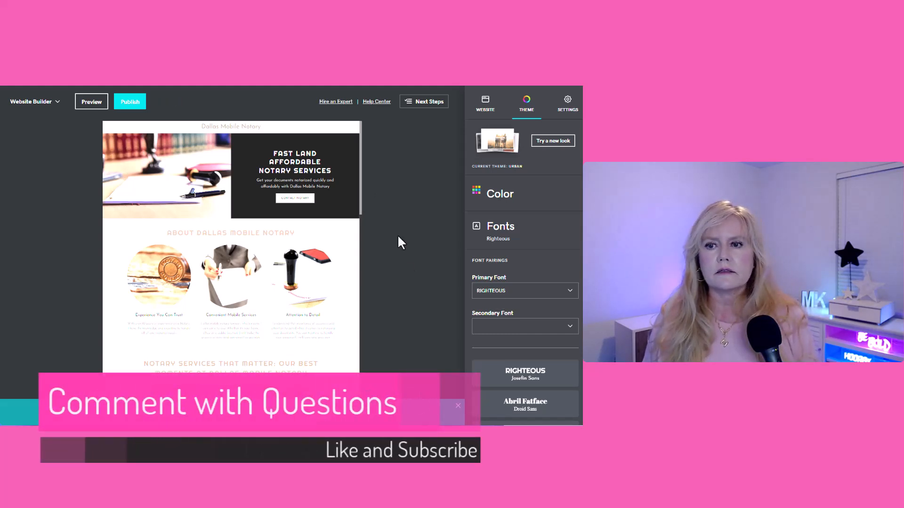
Try Abril Fatface as the theme's primary font and show the advanced font options.
click(569, 294)
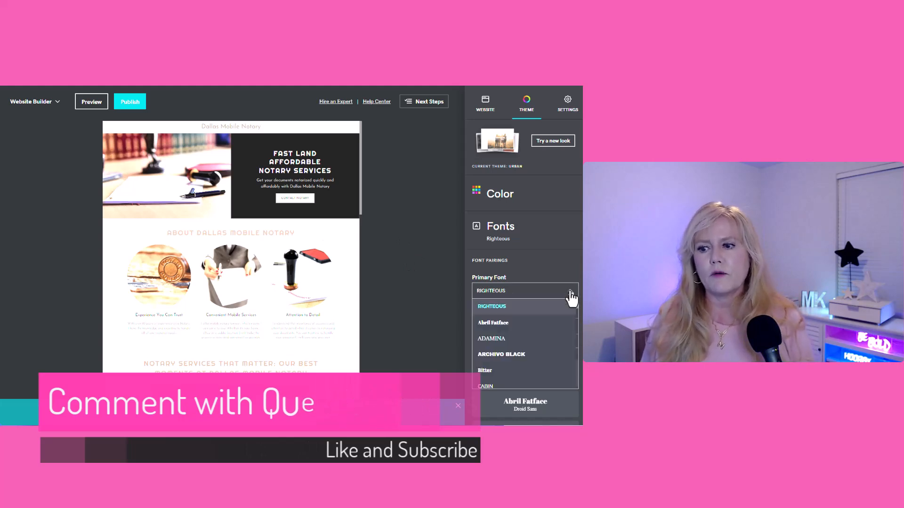
click(549, 324)
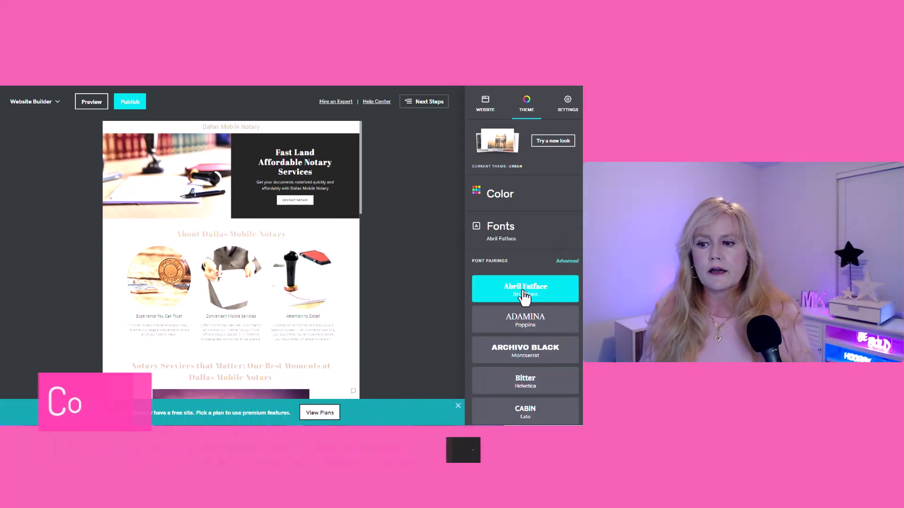
click(565, 261)
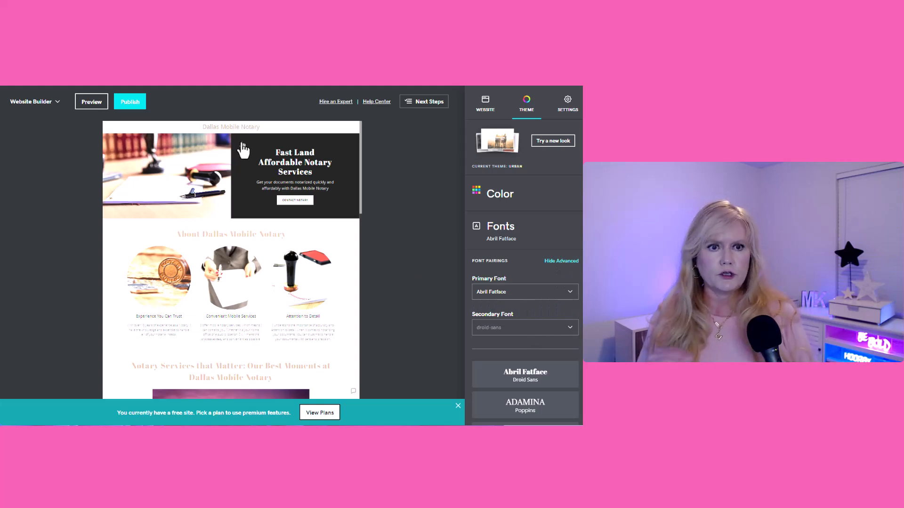
Apply the Cabin and Lato font pairing to the site theme.
scroll(513, 324, down, 2)
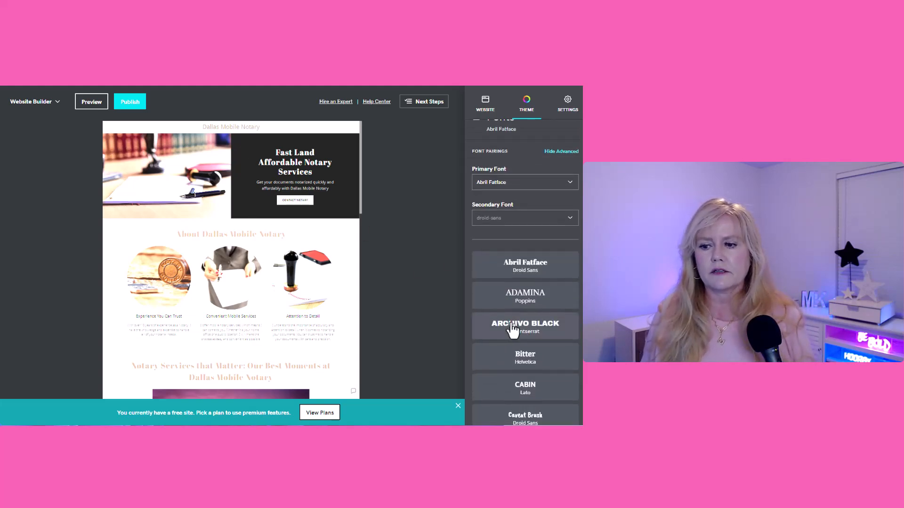
scroll(513, 325, down, 1)
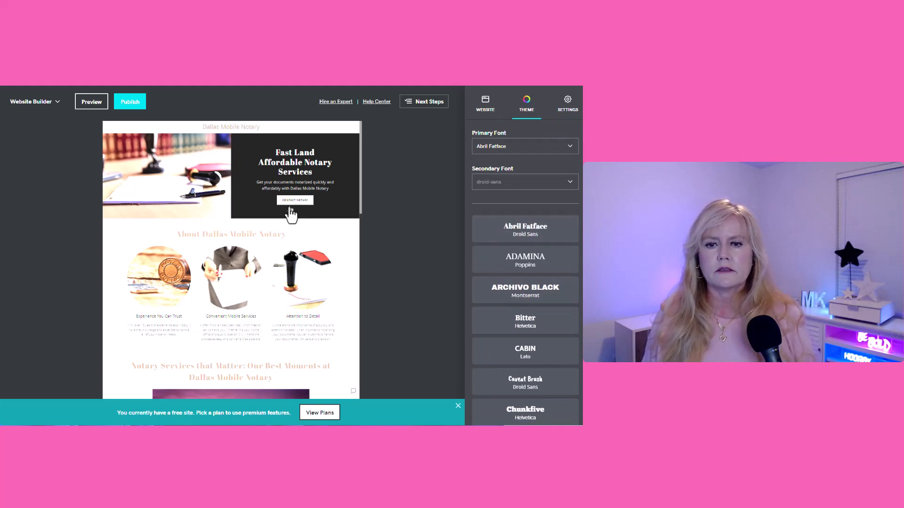
click(525, 351)
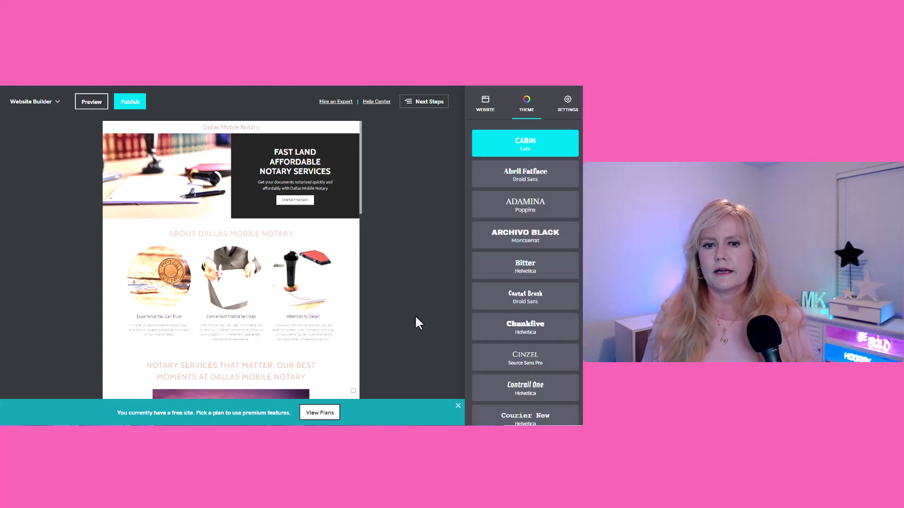
Browse the alternative looks for the website and switch it to the Craft theme.
scroll(537, 312, up, 3)
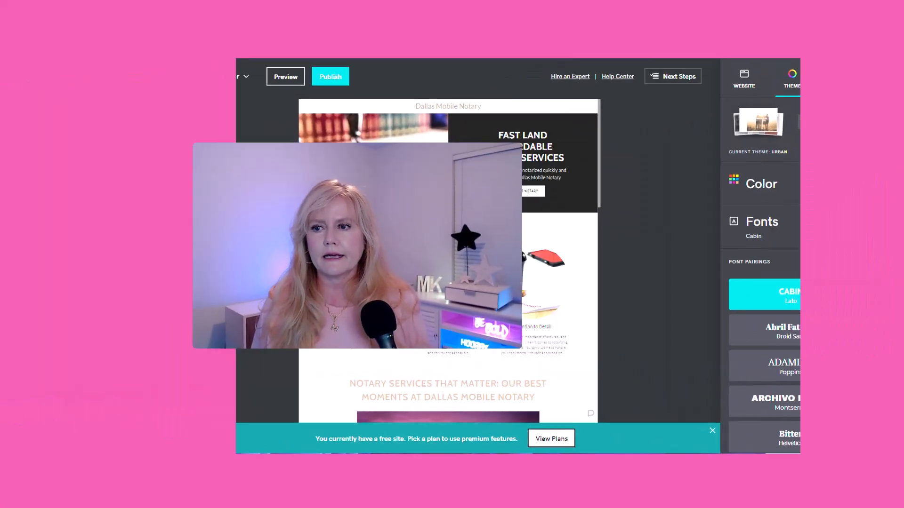
click(823, 121)
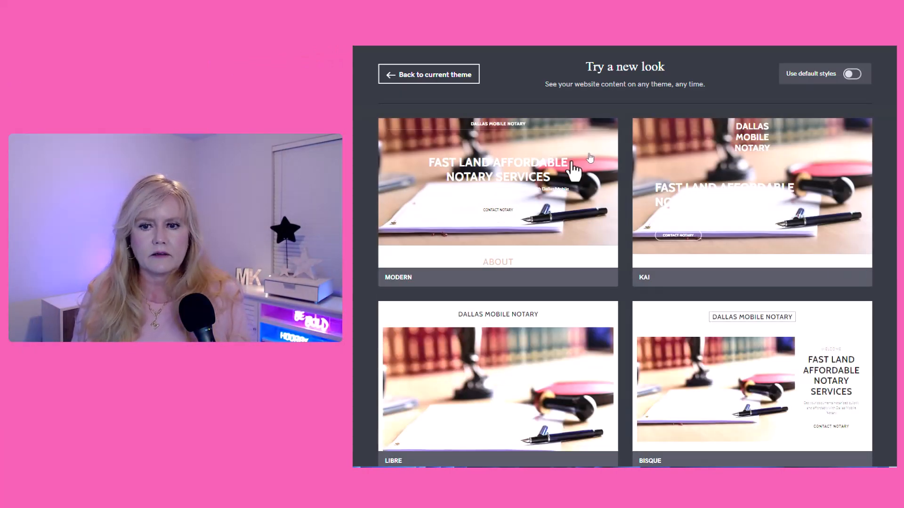
mouse_move(493, 201)
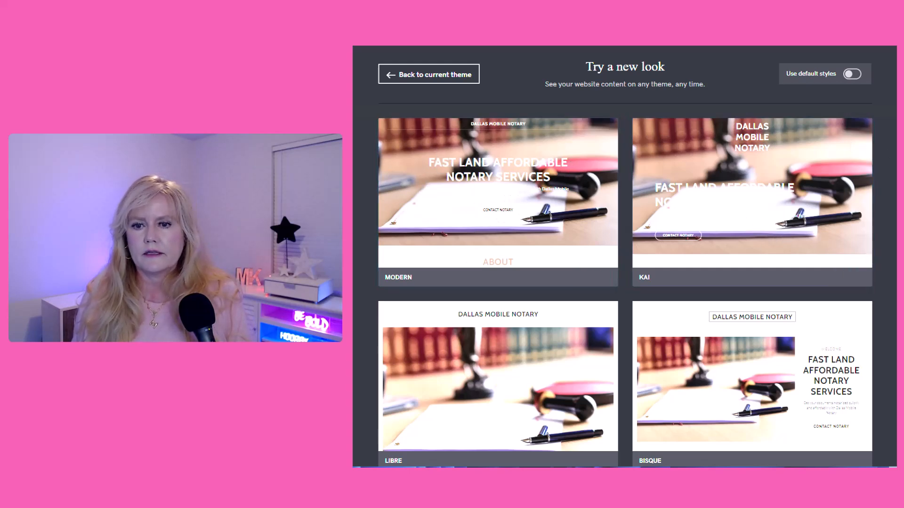
scroll(798, 194, down, 3)
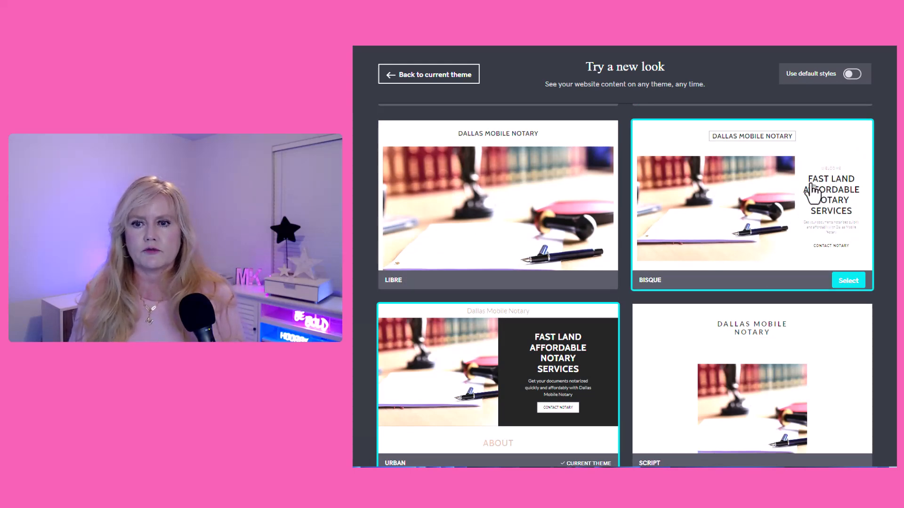
scroll(596, 235, down, 4)
scroll(523, 233, down, 3)
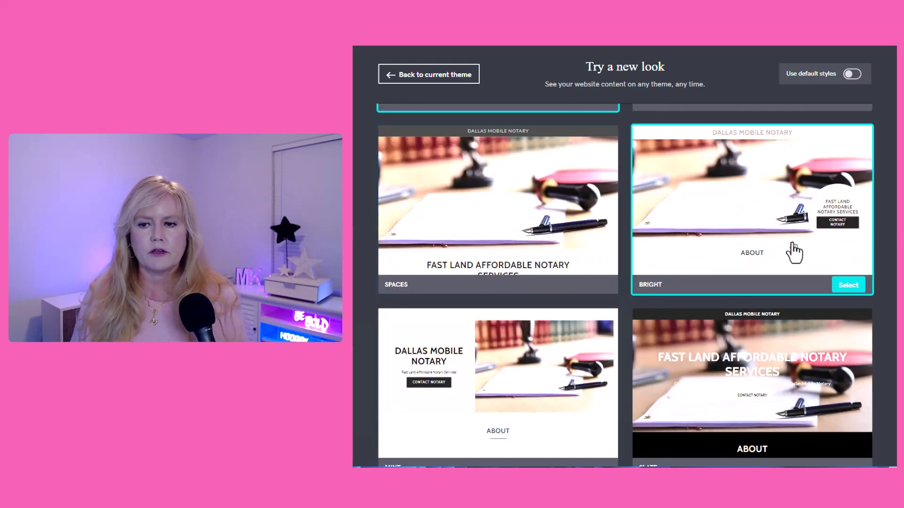
scroll(792, 256, down, 9)
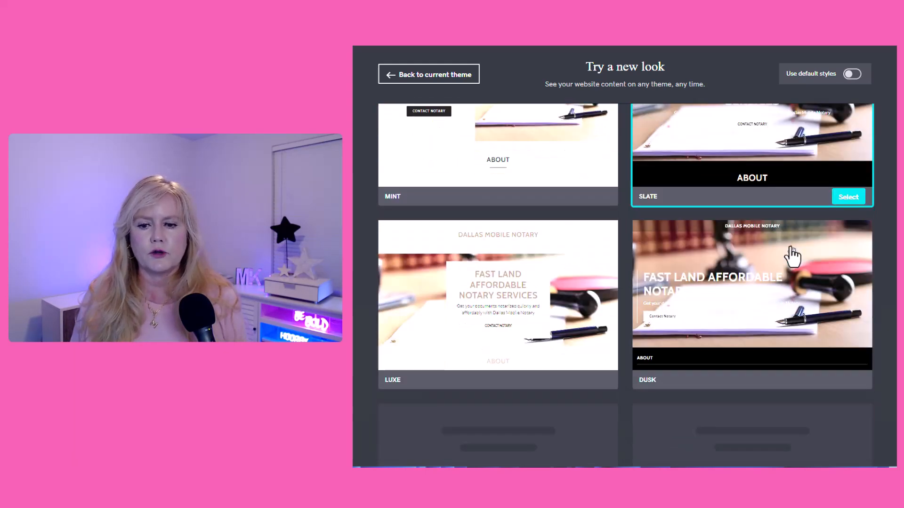
scroll(793, 256, up, 4)
scroll(792, 255, down, 10)
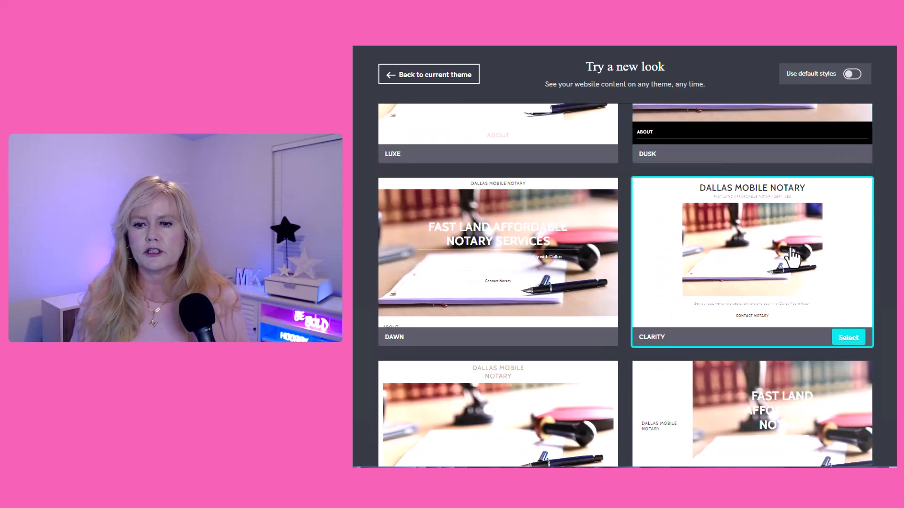
scroll(792, 256, down, 3)
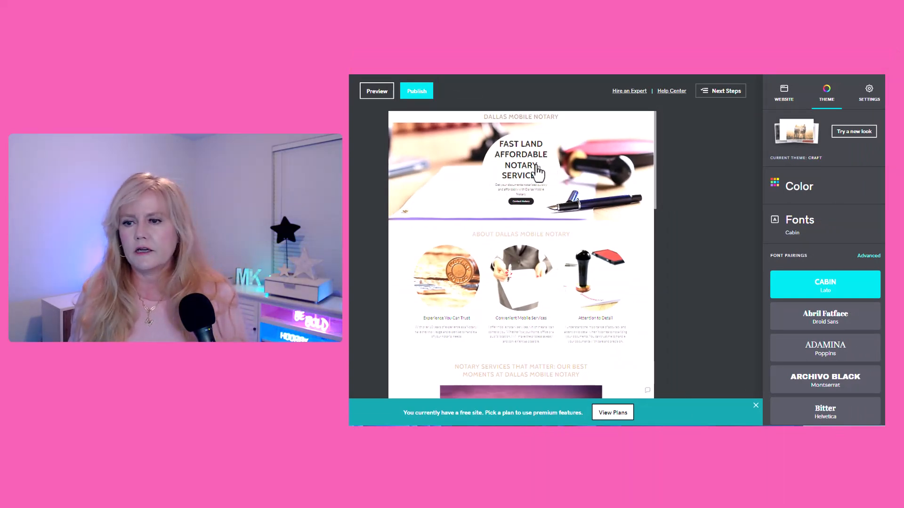
Try bright yellow #F7FC12 as the custom theme color, and restore the recently used #E5CCBB.
click(537, 173)
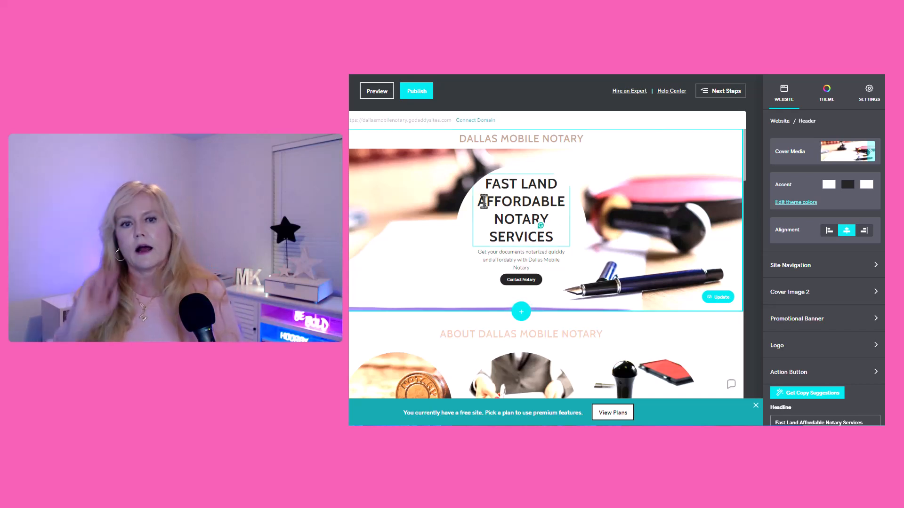
click(797, 203)
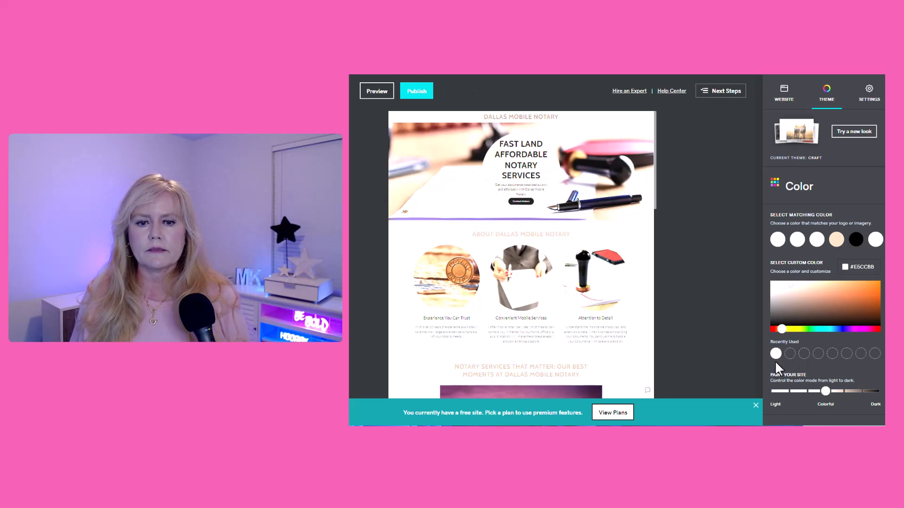
drag(782, 331, 792, 331)
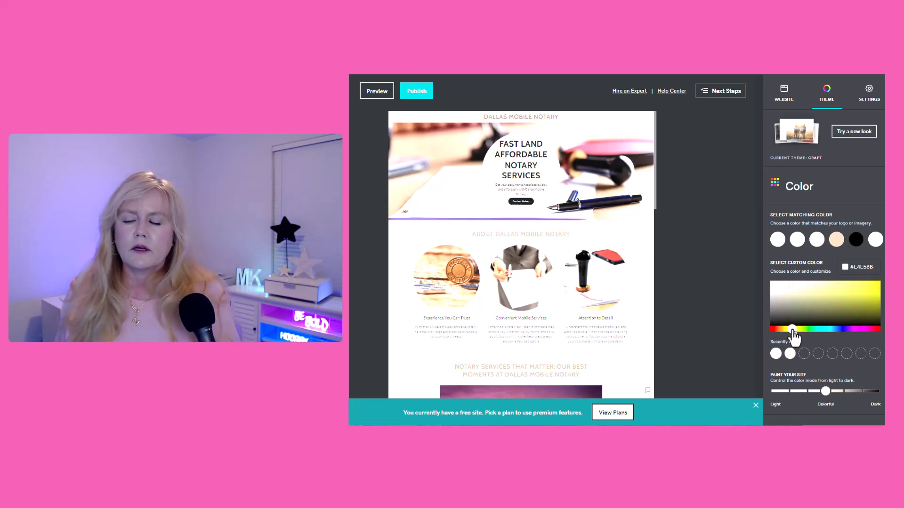
click(876, 288)
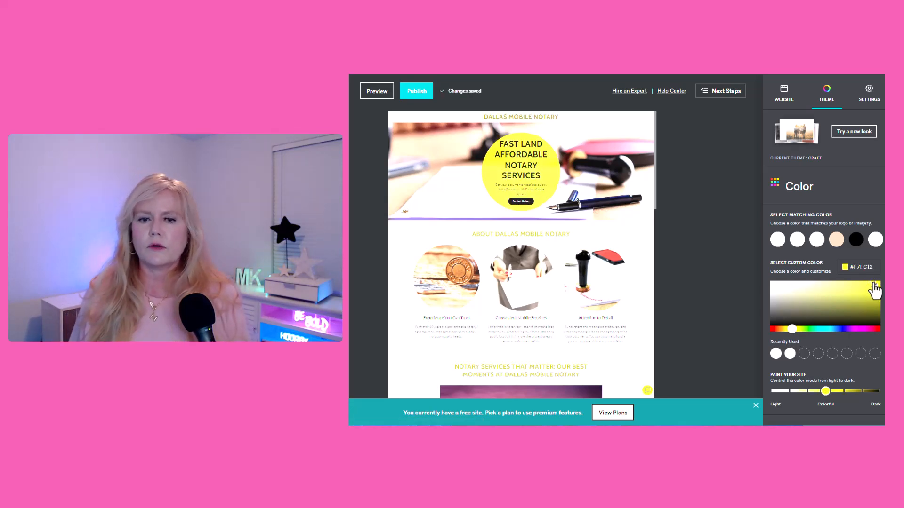
click(803, 354)
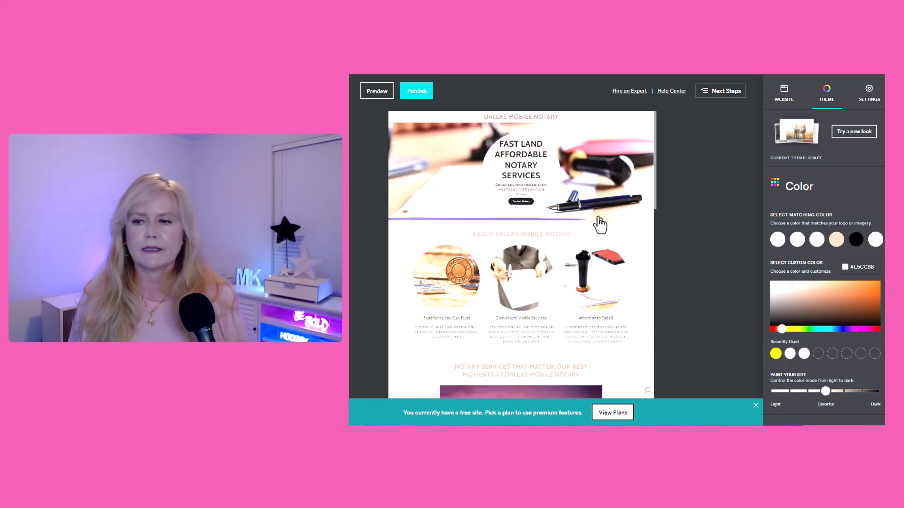
Browse the alternative looks again and switch the website to the Kai theme.
click(866, 133)
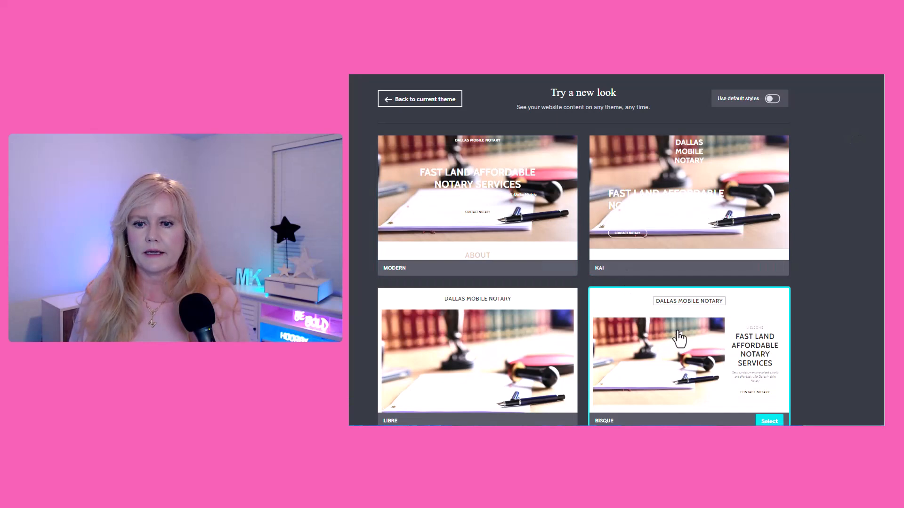
click(767, 269)
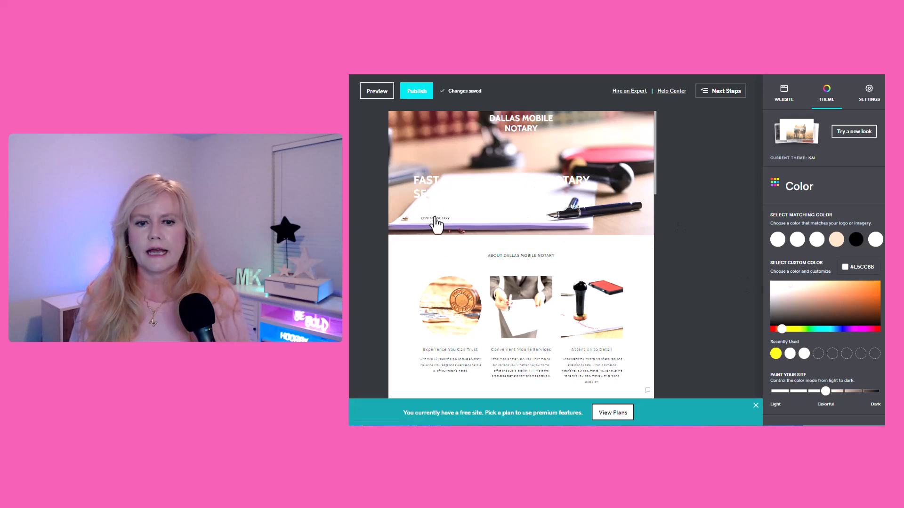
scroll(609, 244, down, 5)
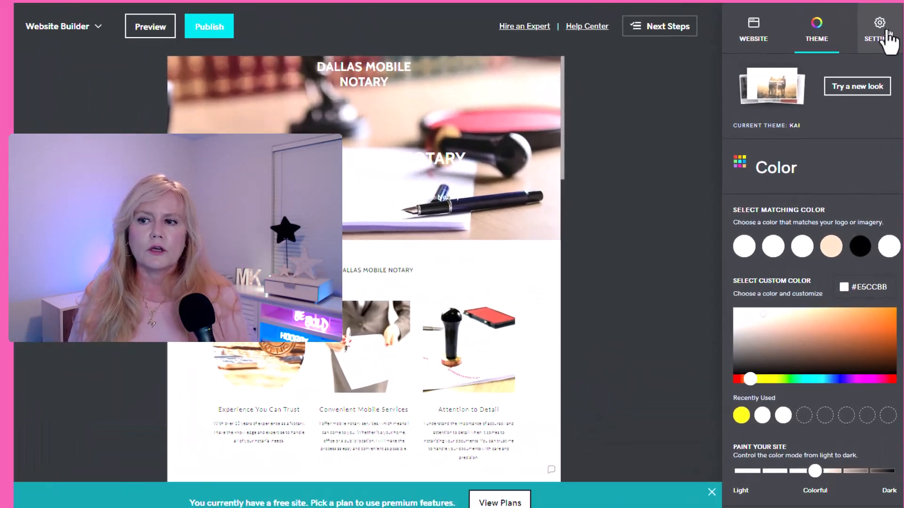
Review the site's settings, including the basic business information and the site history.
click(870, 90)
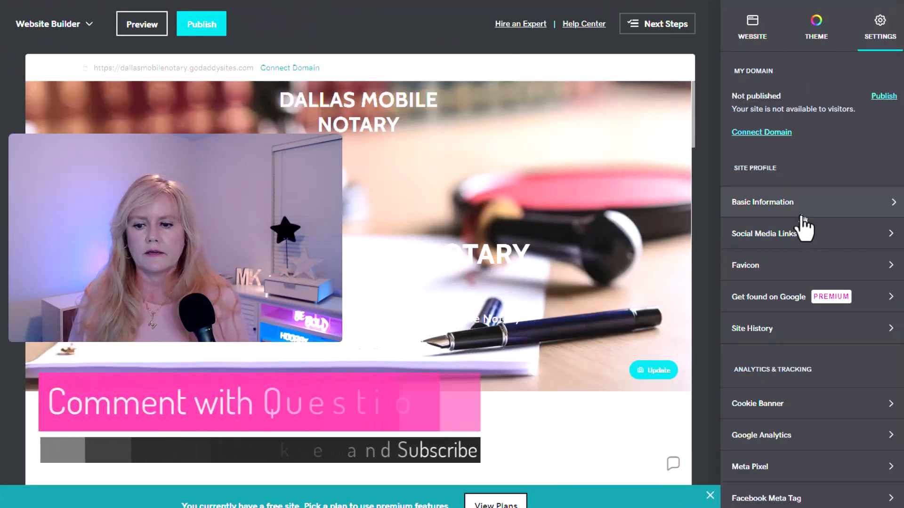
click(862, 207)
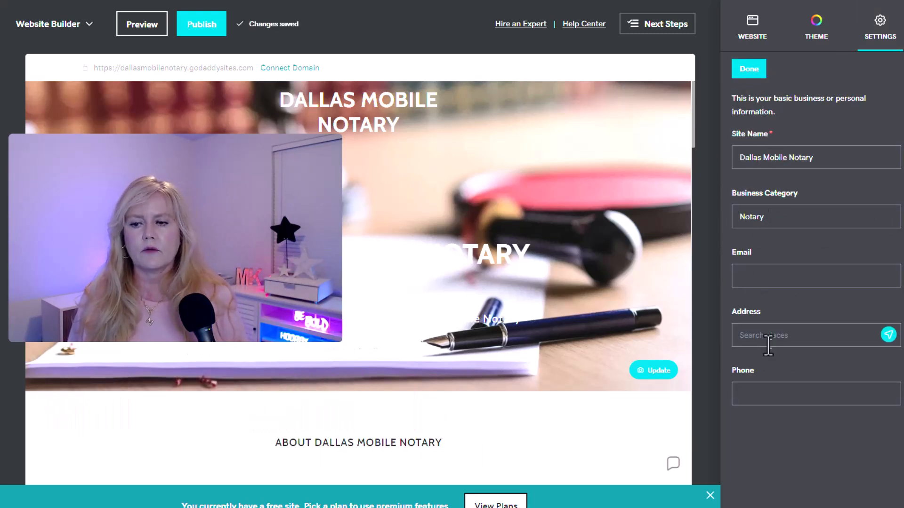
click(881, 34)
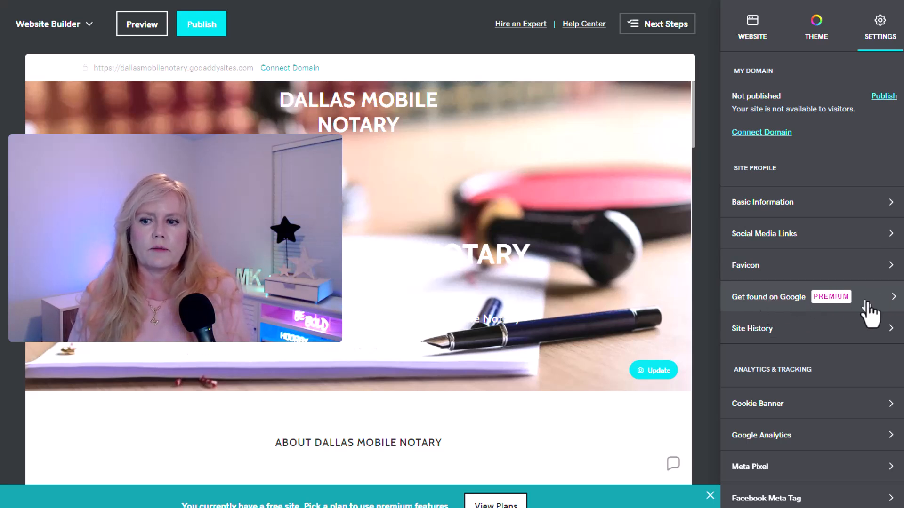
scroll(873, 363, down, 2)
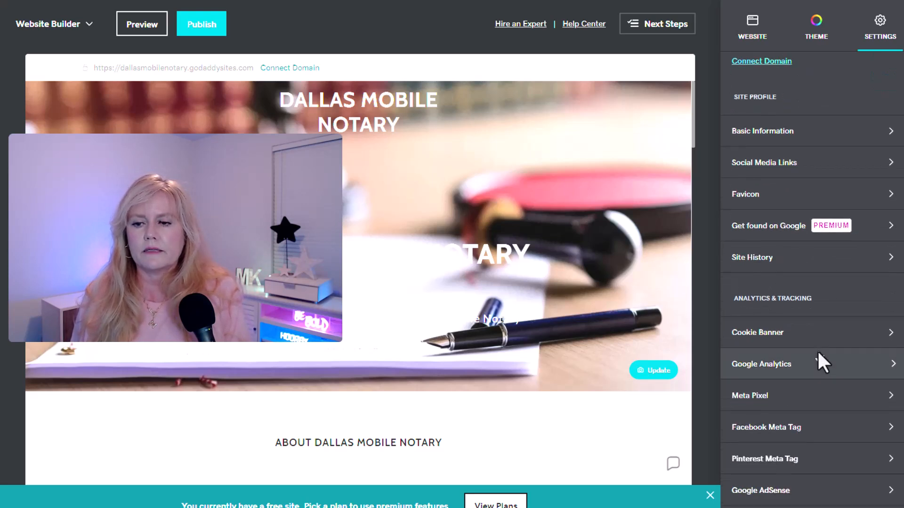
click(792, 268)
mouse_move(767, 142)
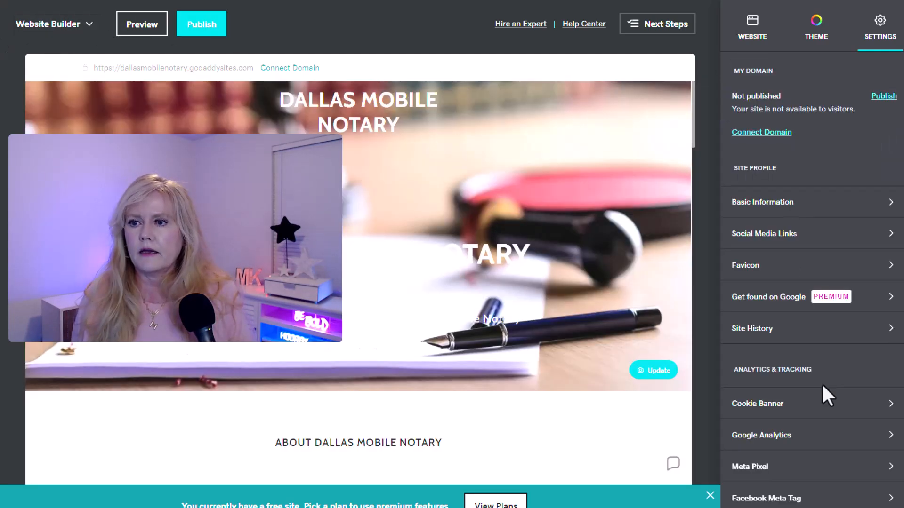
Enable the Decline button on the website's cookie banner and review the banner's remaining options.
scroll(824, 390, down, 1)
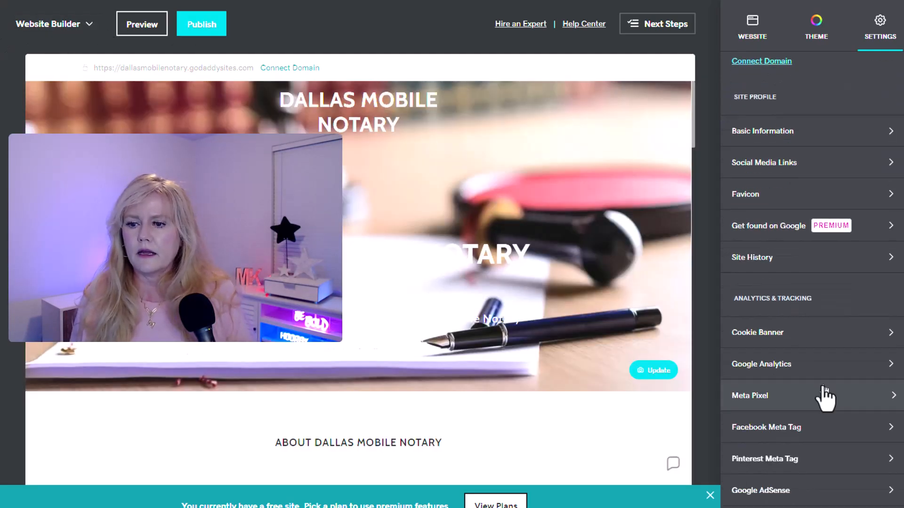
click(792, 342)
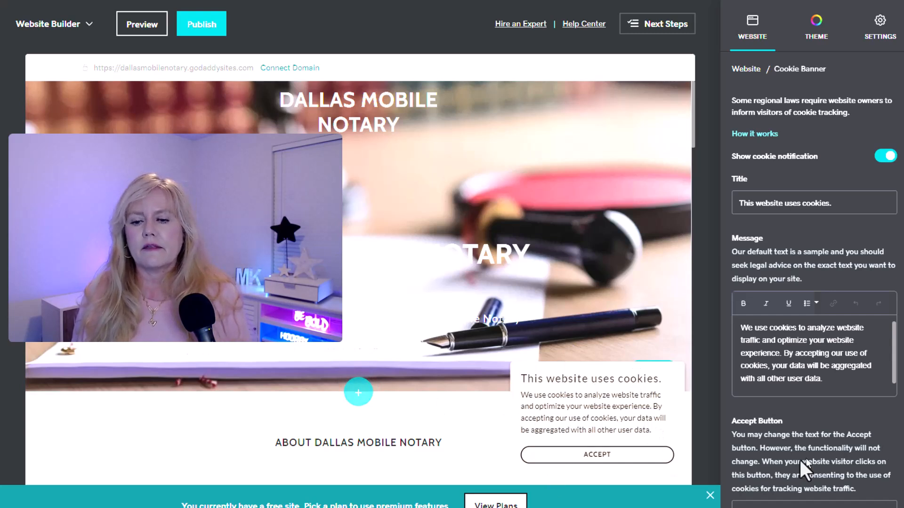
scroll(794, 462, down, 1)
scroll(792, 458, down, 1)
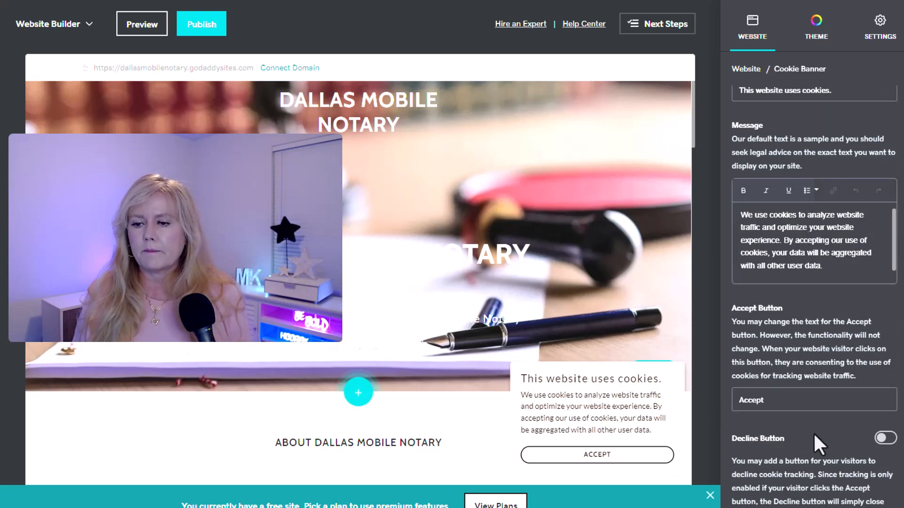
click(883, 439)
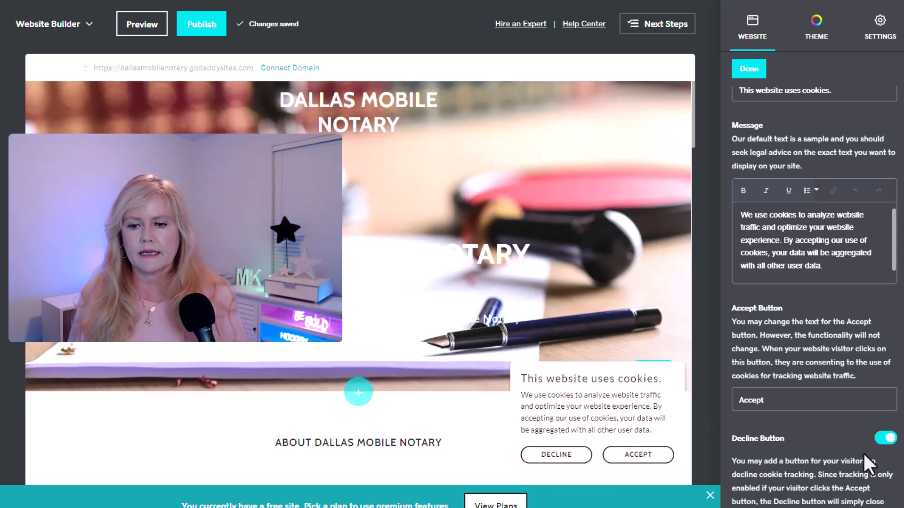
scroll(840, 464, down, 4)
scroll(840, 464, down, 1)
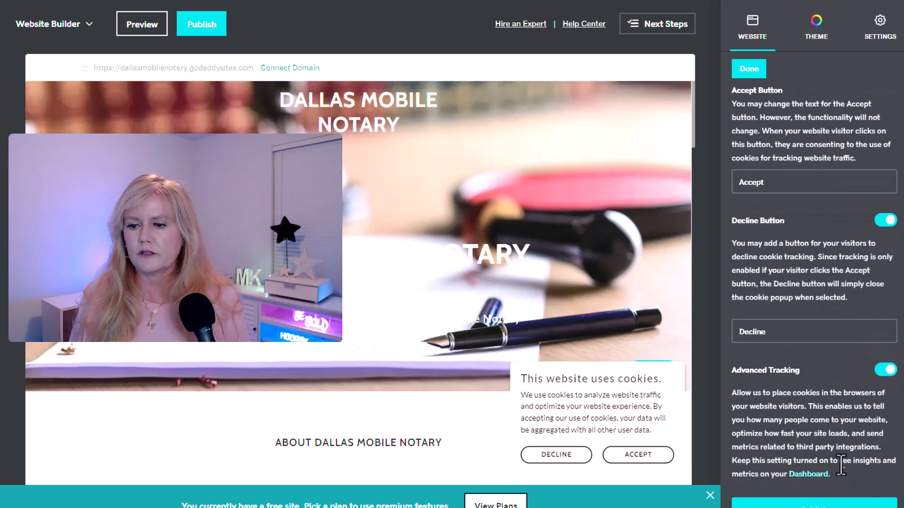
scroll(841, 463, up, 5)
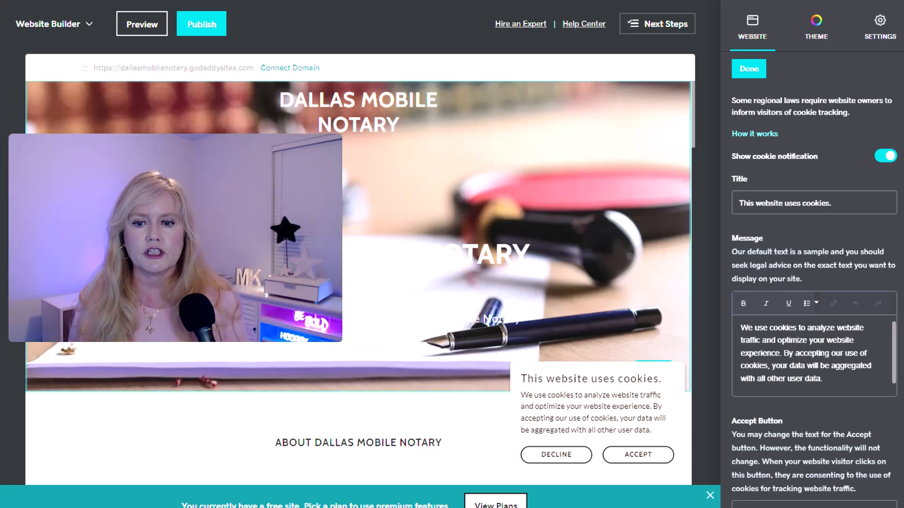
Preview the full Dallas Mobile Notary homepage from header to footer and return to editing the site.
click(144, 26)
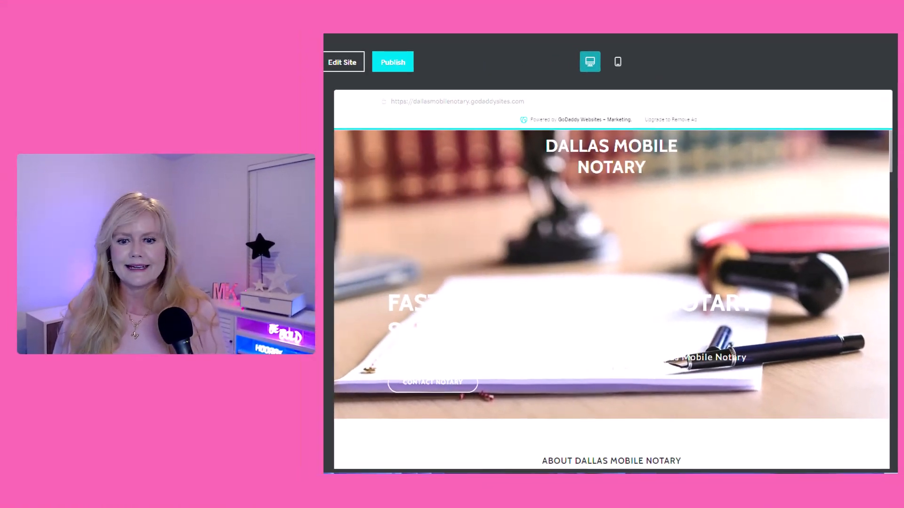
scroll(843, 335, down, 10)
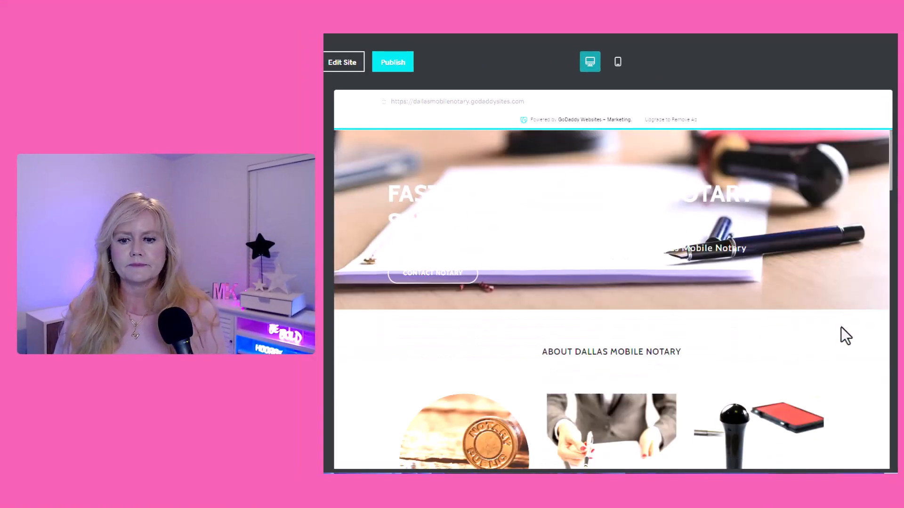
scroll(841, 327, down, 10)
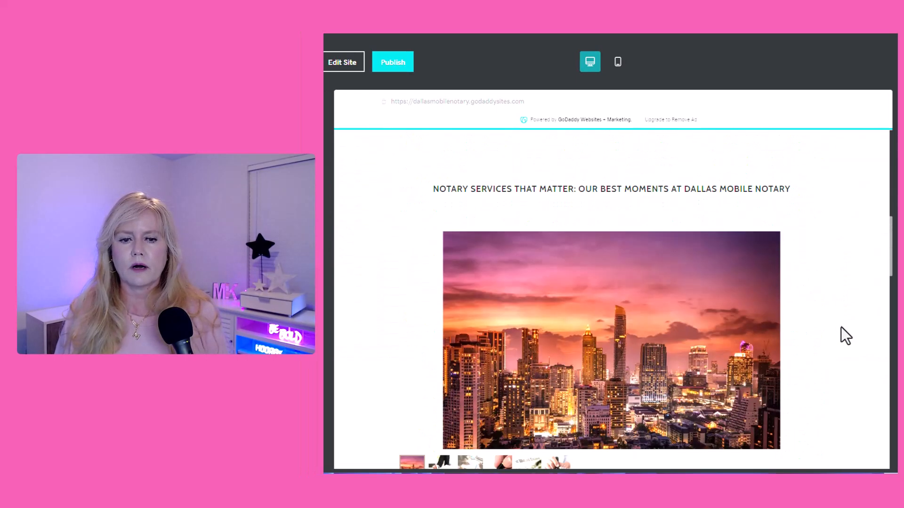
scroll(840, 327, down, 10)
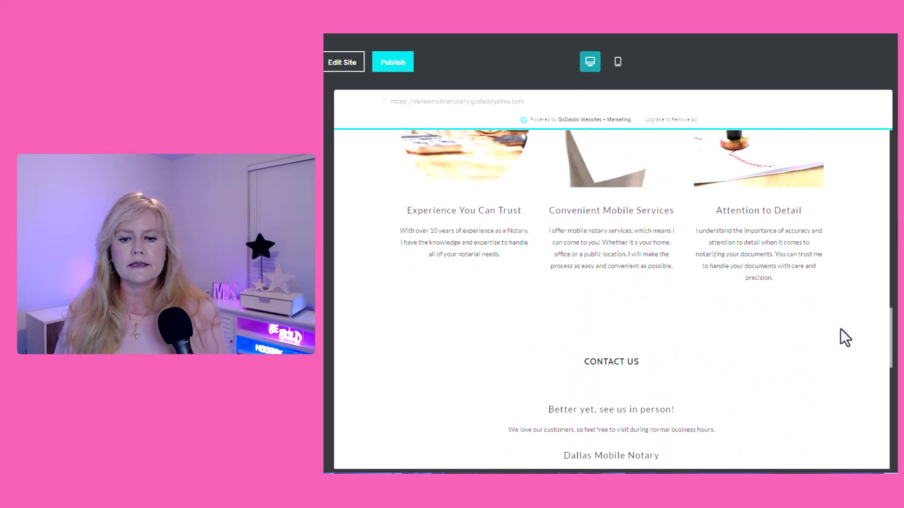
scroll(840, 329, down, 3)
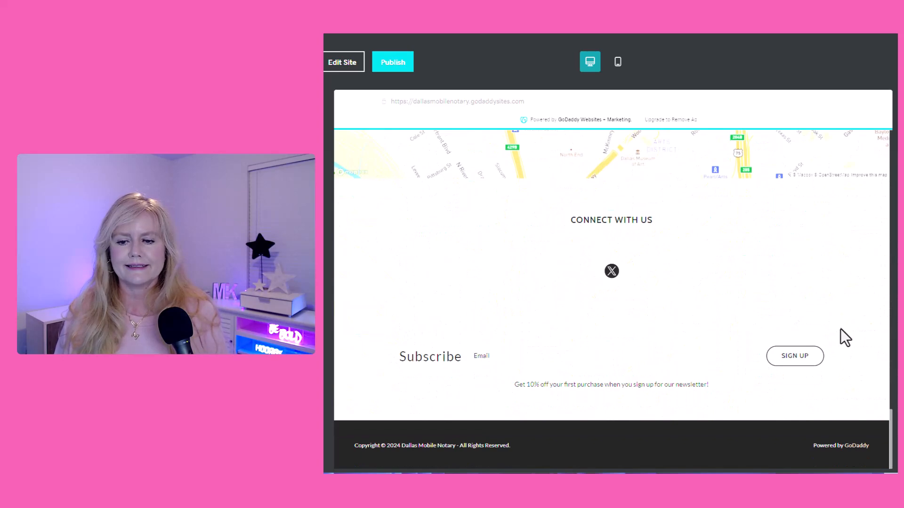
scroll(843, 334, up, 20)
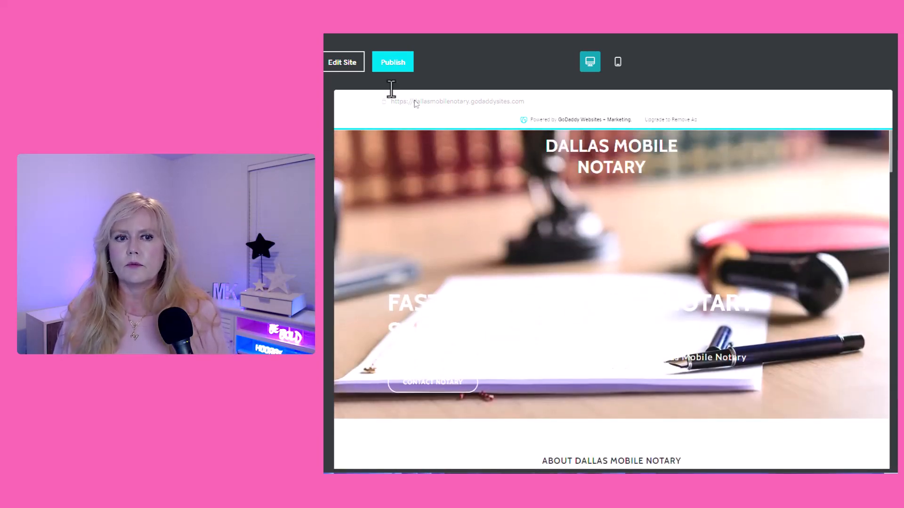
click(336, 64)
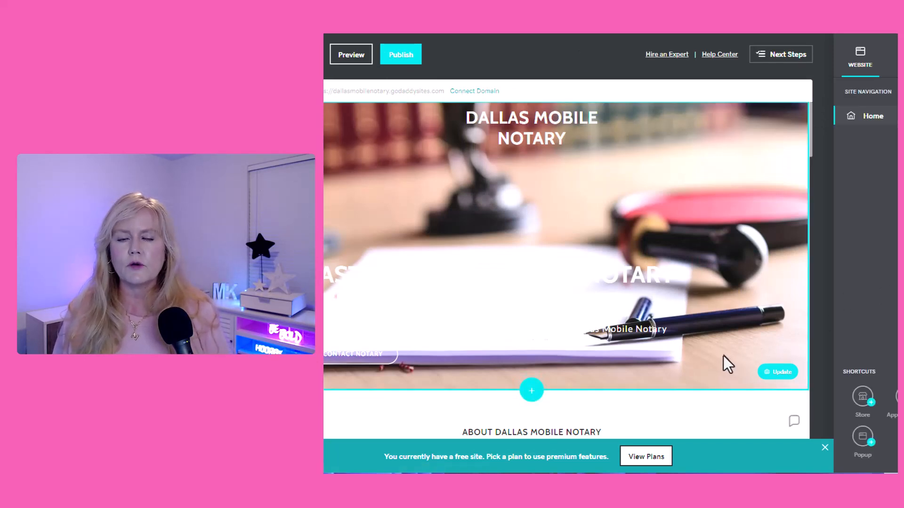
Look over the homepage sections and add an Online Appointments section to the page.
scroll(724, 357, down, 7)
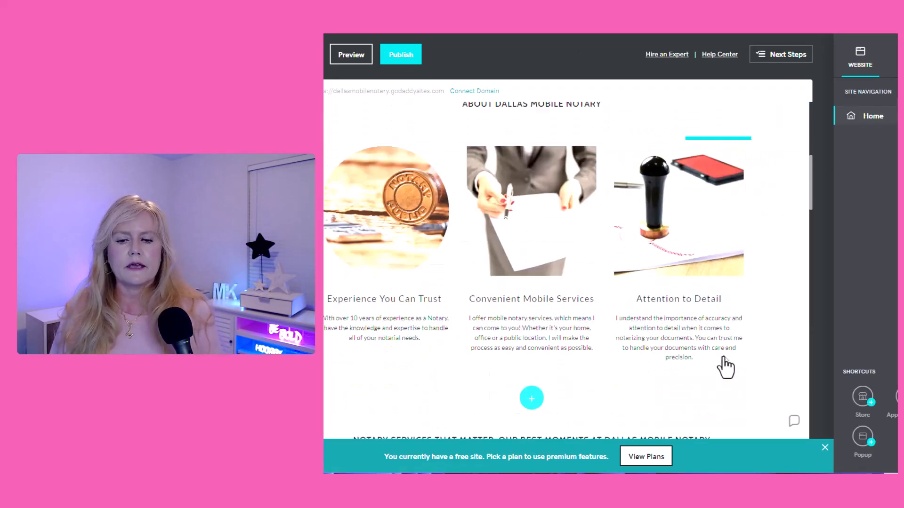
scroll(723, 356, up, 7)
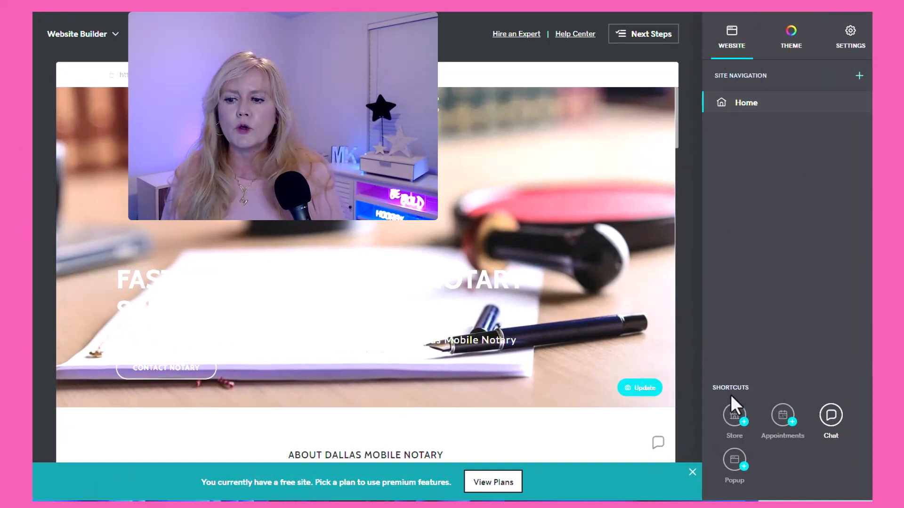
click(783, 417)
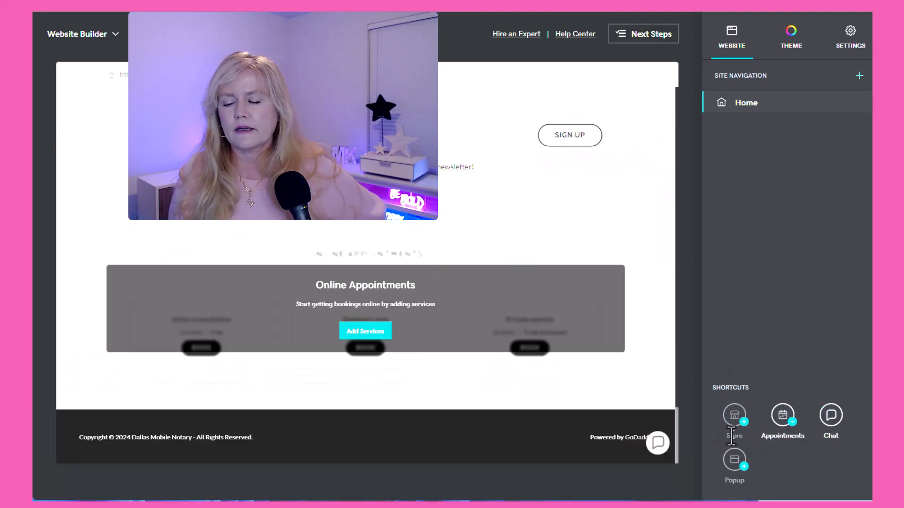
Examine the chat messaging settings, reading through the feature introductions and the greeting message options.
click(832, 418)
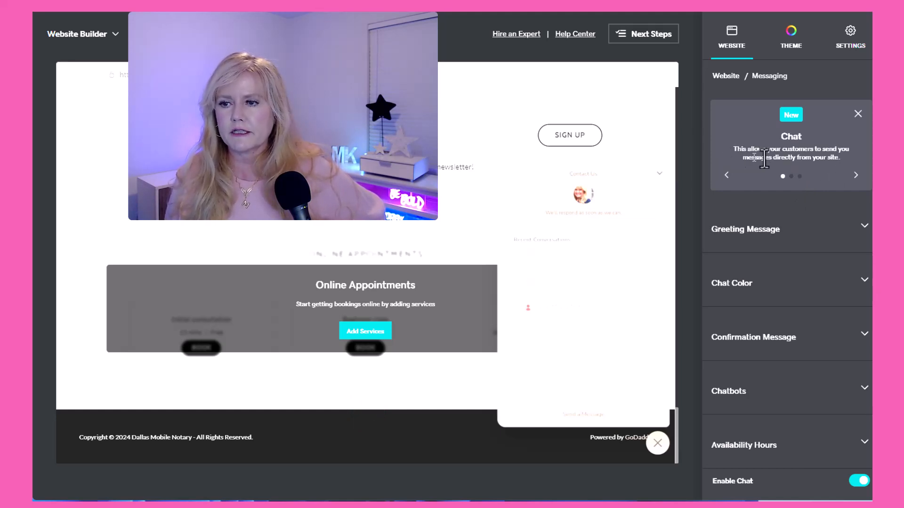
click(855, 175)
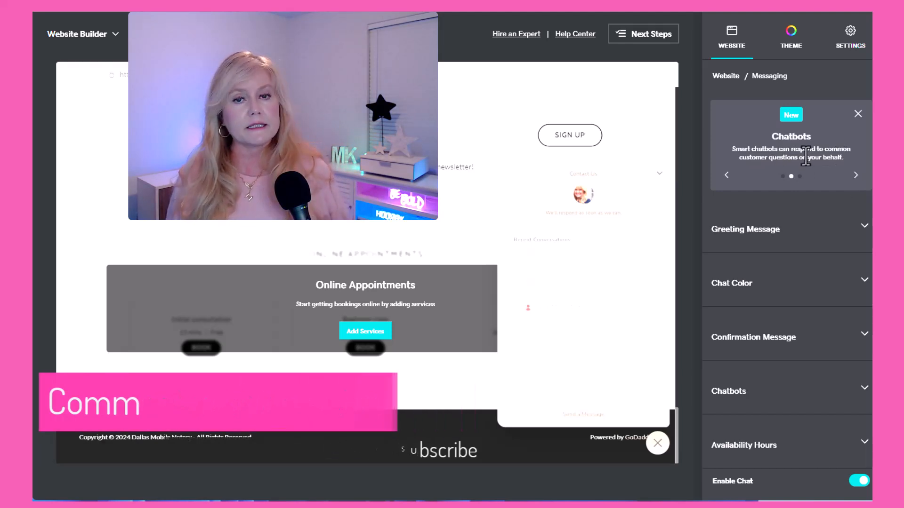
click(856, 176)
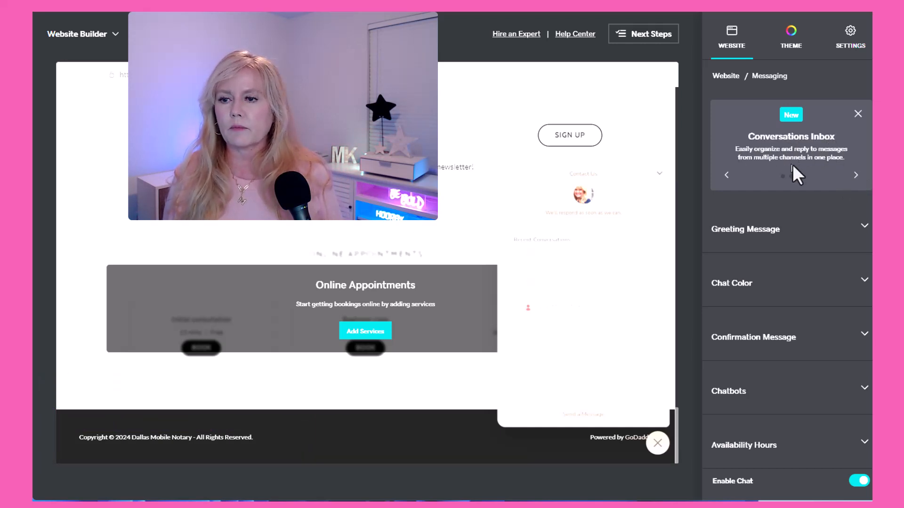
click(856, 175)
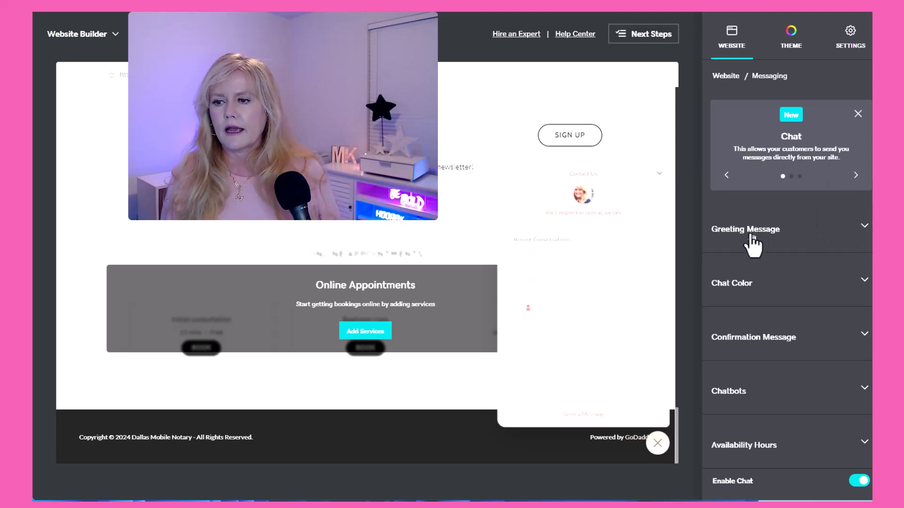
click(864, 229)
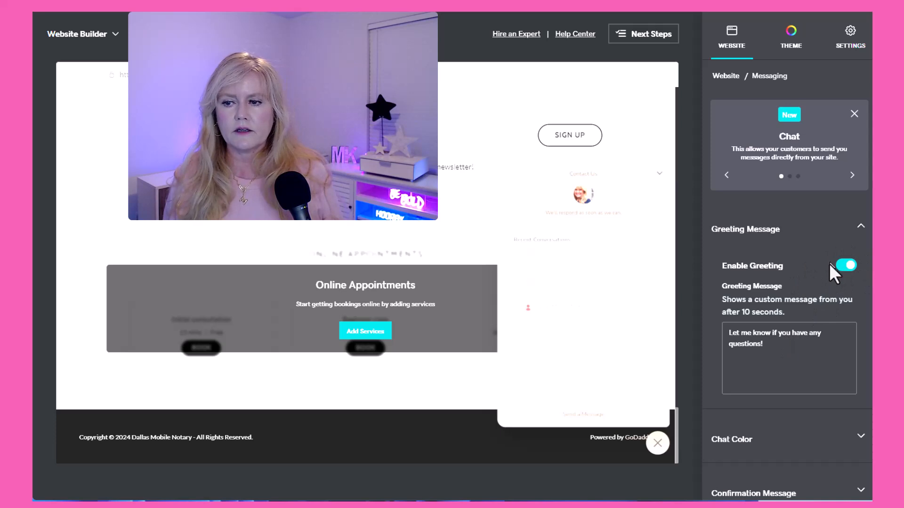
click(861, 228)
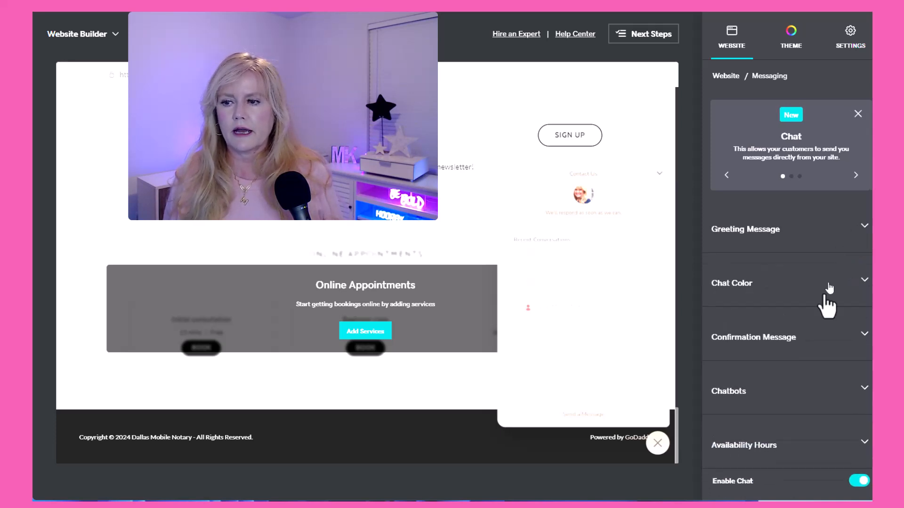
Set the chat widget's color to orange #E88223 and look over the brand avatar option.
click(861, 282)
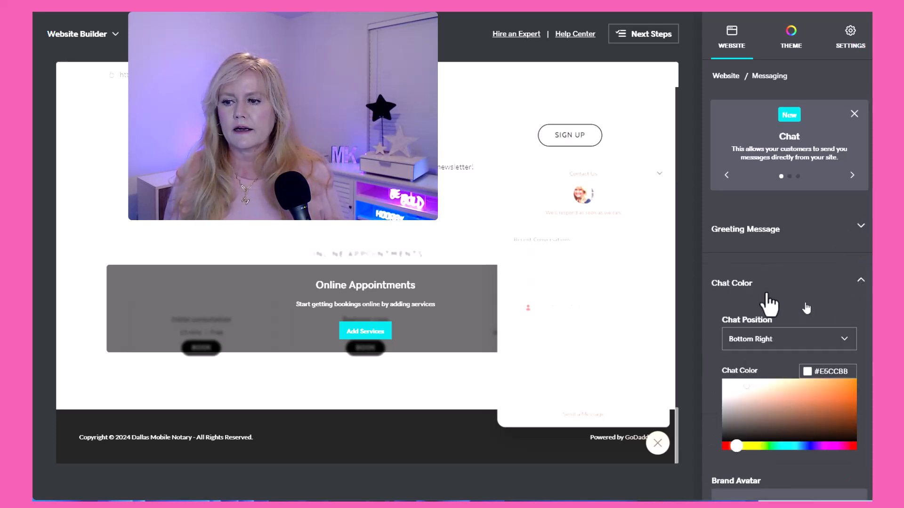
mouse_move(742, 449)
mouse_down()
mouse_move(850, 453)
mouse_move(738, 452)
mouse_up()
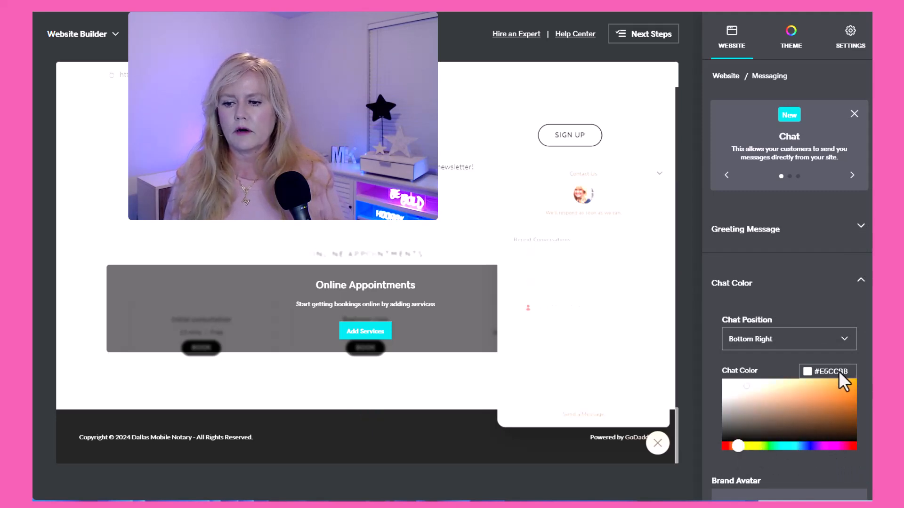
click(836, 385)
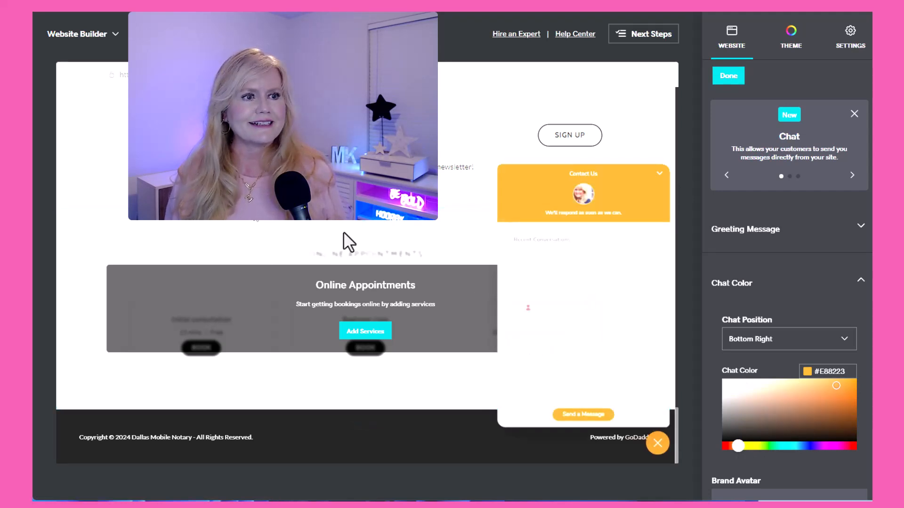
scroll(807, 442, down, 5)
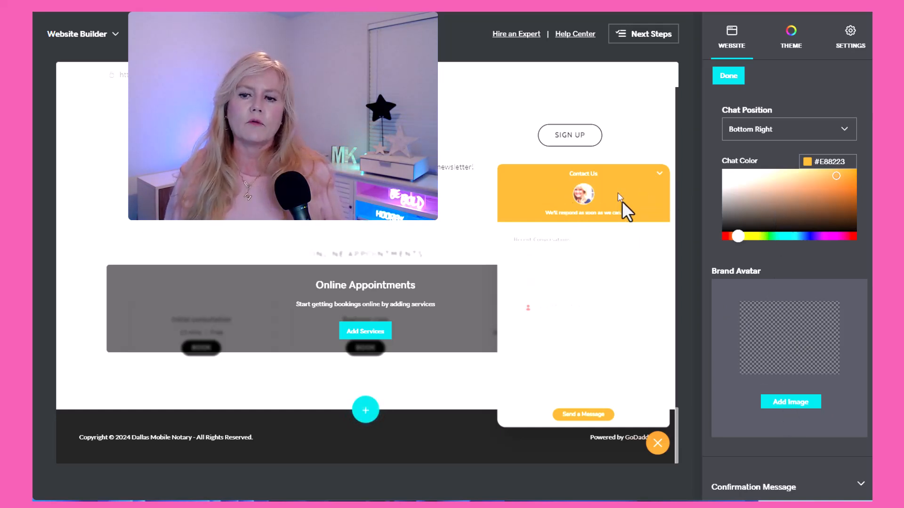
scroll(747, 331, down, 3)
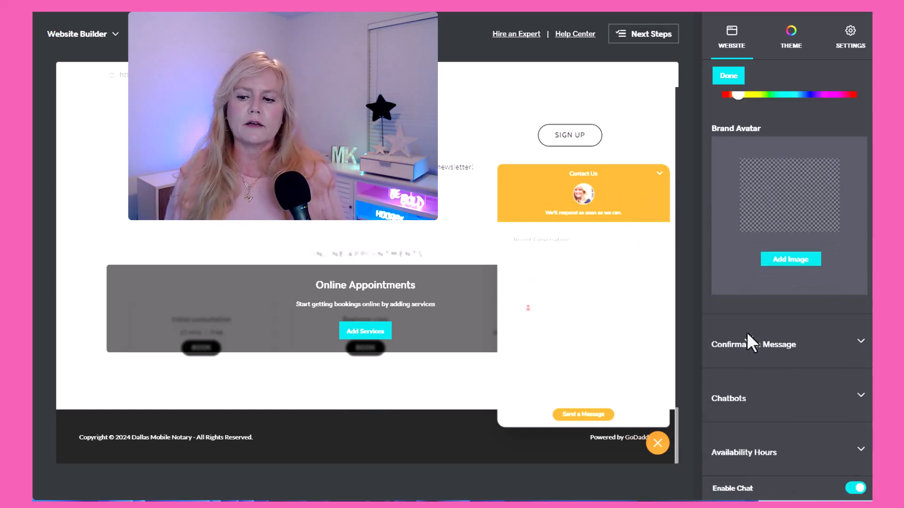
Review the chat's confirmation message, the available chatbots and the availability hours settings.
click(862, 346)
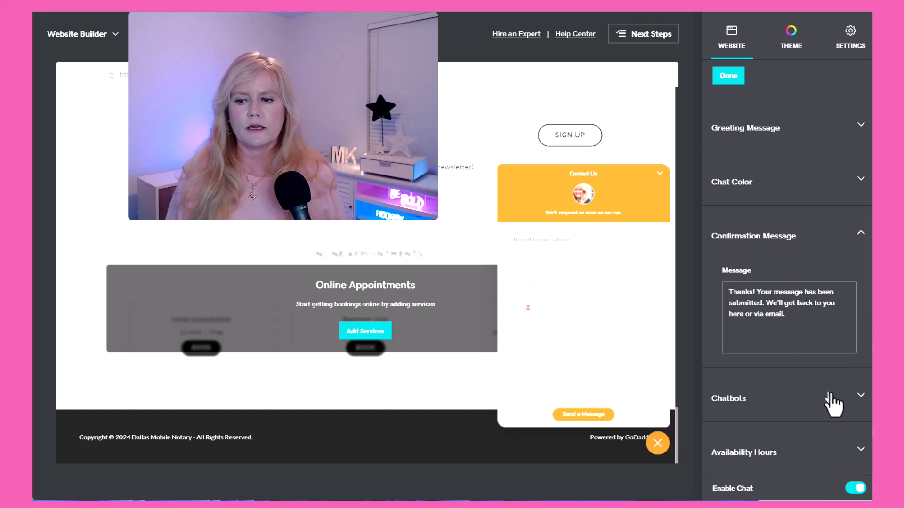
click(857, 399)
scroll(812, 419, down, 3)
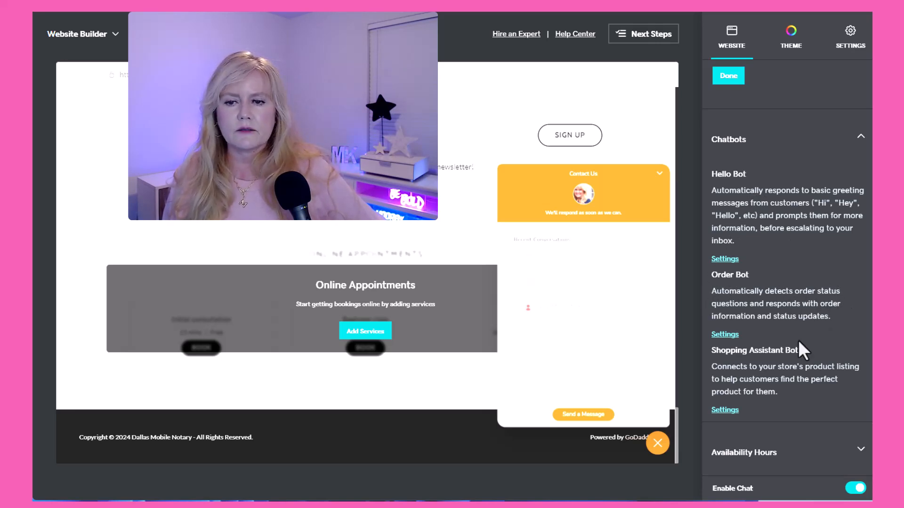
click(861, 450)
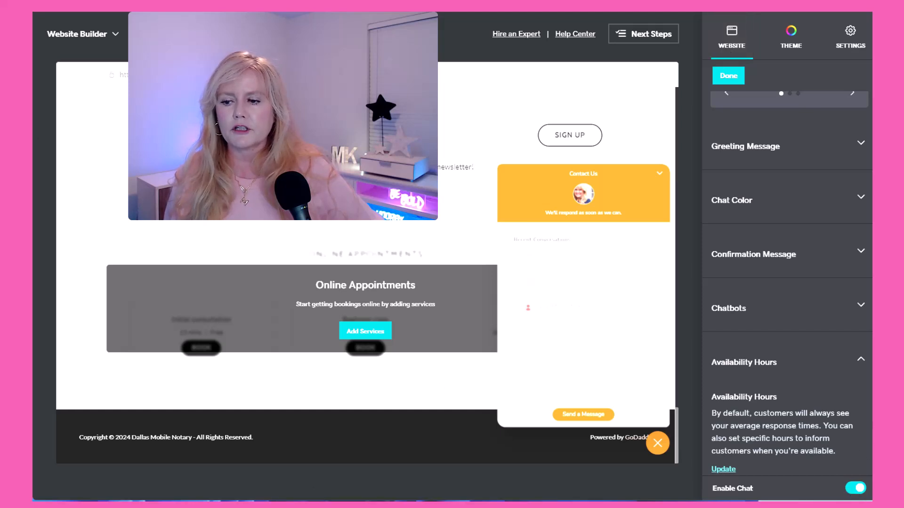
Turn the website chat off and back on, and finish editing the chat settings.
click(857, 488)
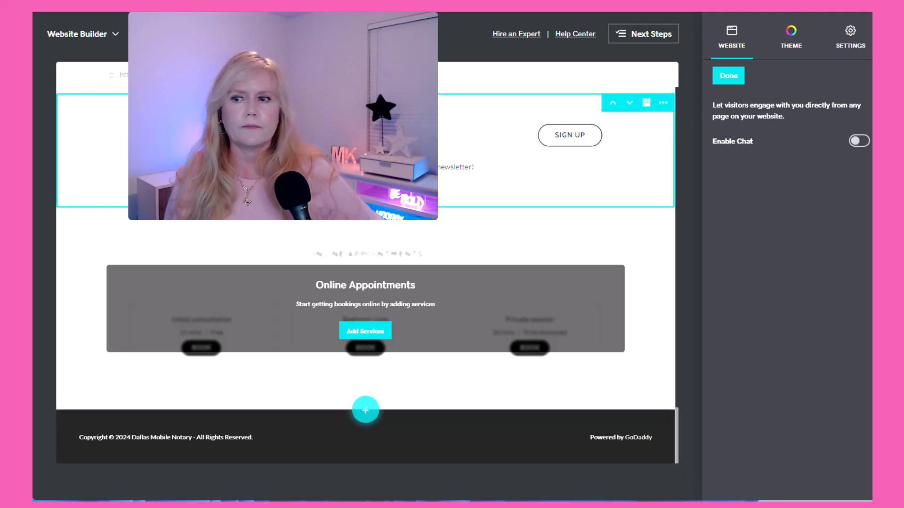
click(859, 141)
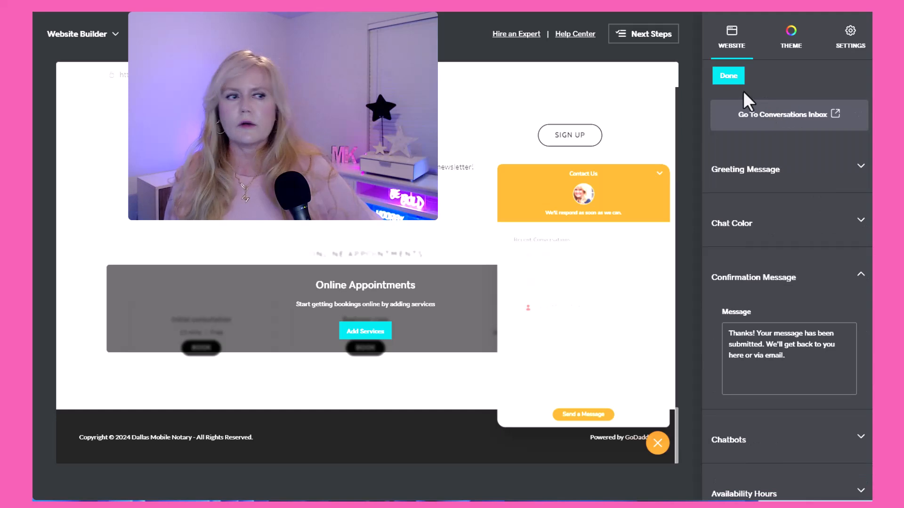
click(727, 77)
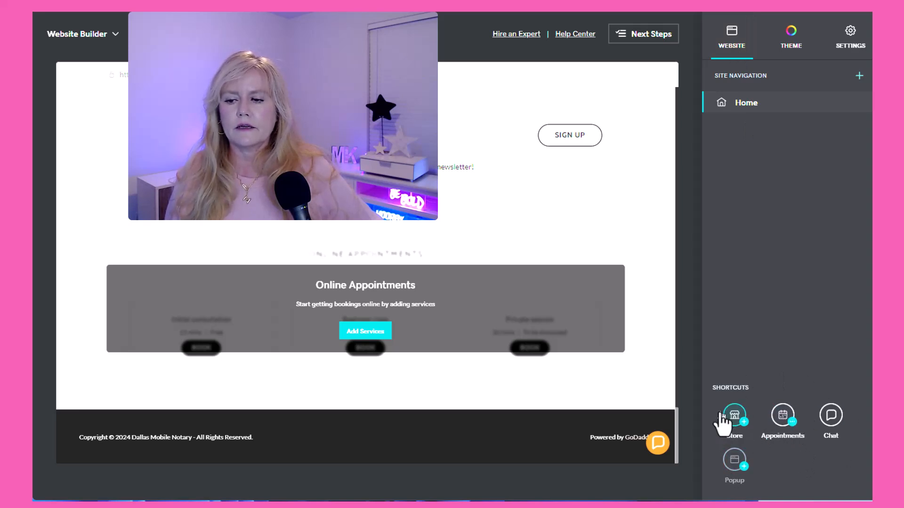
Enable the website popup and look over its title, description and Learn More button.
click(733, 461)
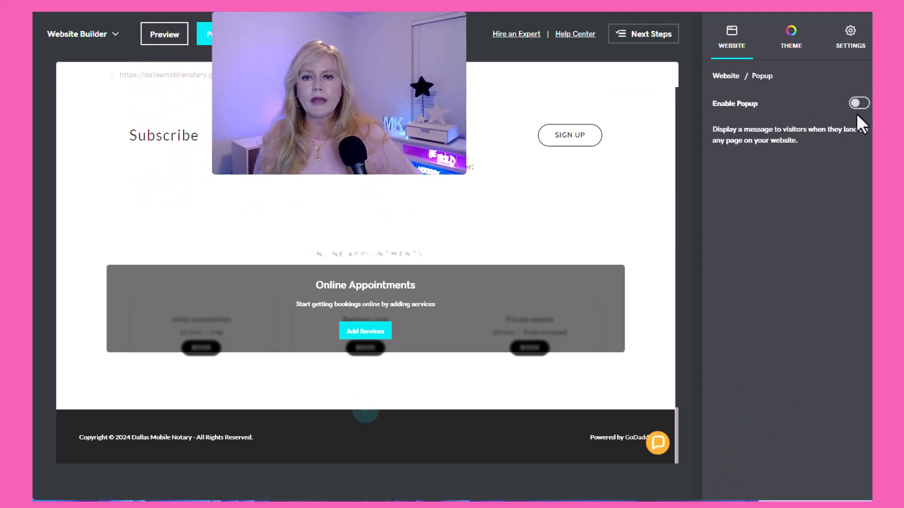
click(857, 104)
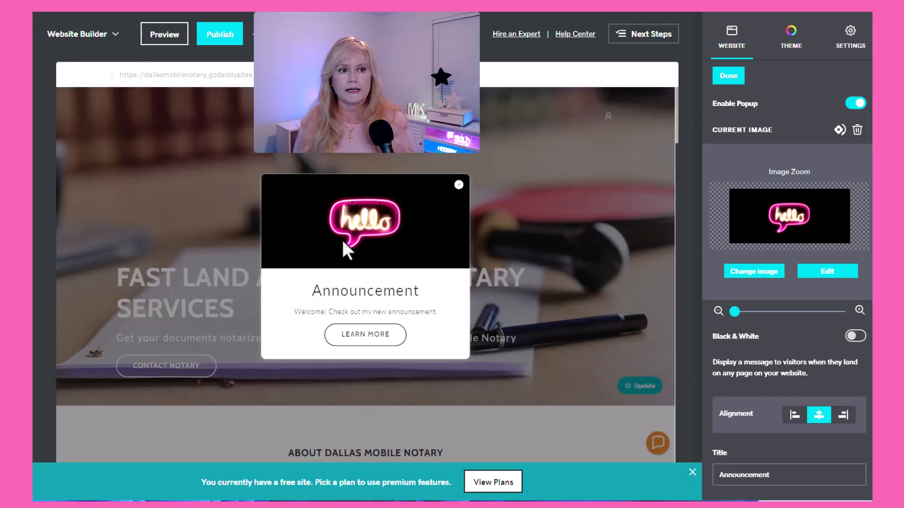
click(370, 297)
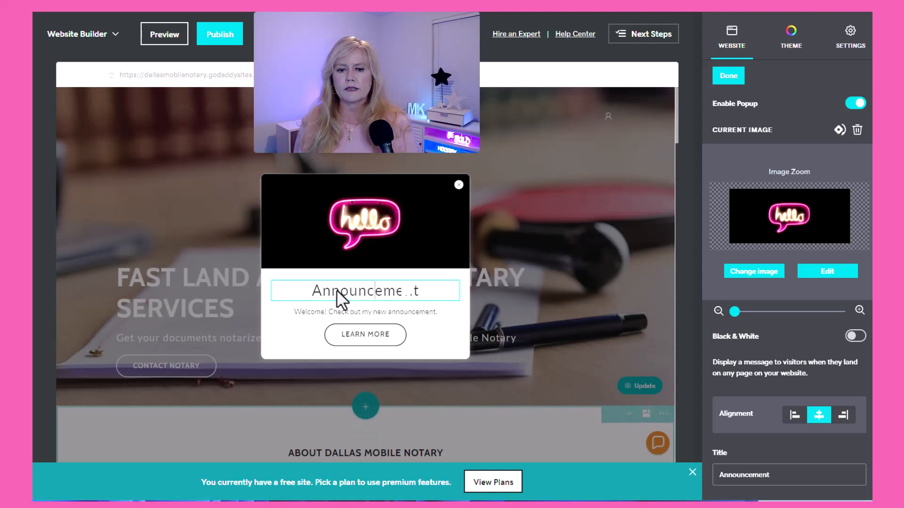
click(307, 311)
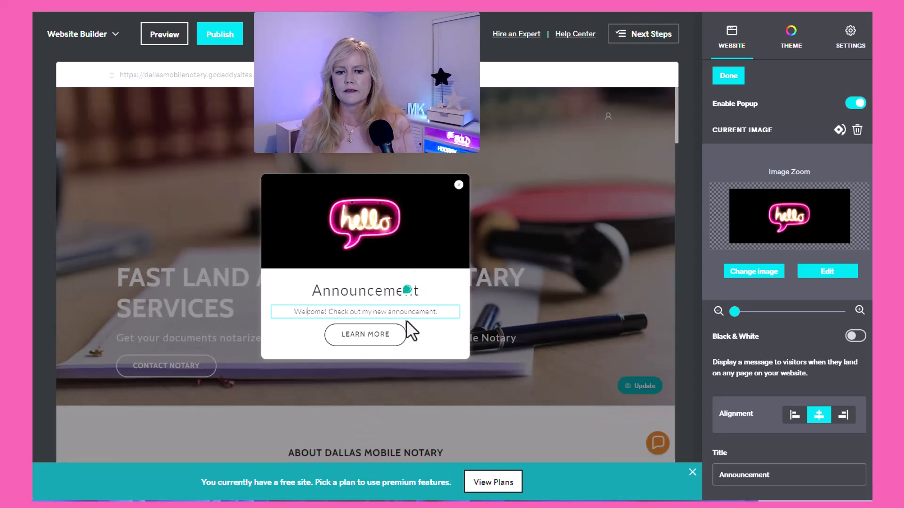
click(365, 337)
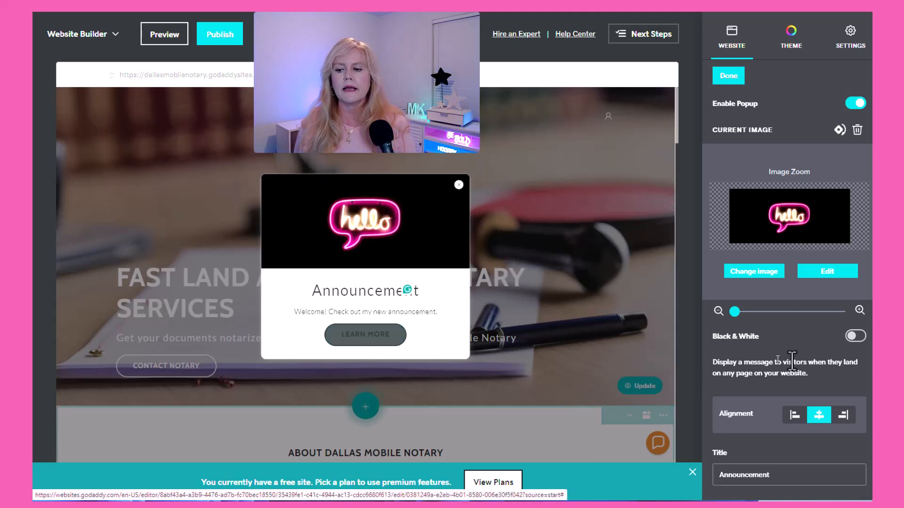
Review the popup's text and action button settings, check the link type choices keeping Page, and close the popup.
scroll(761, 457, down, 3)
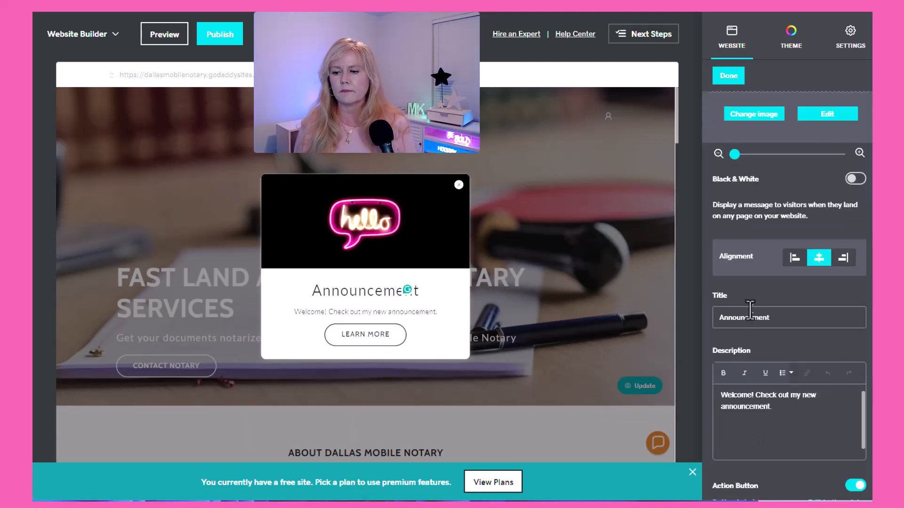
scroll(770, 407, down, 3)
scroll(770, 410, down, 2)
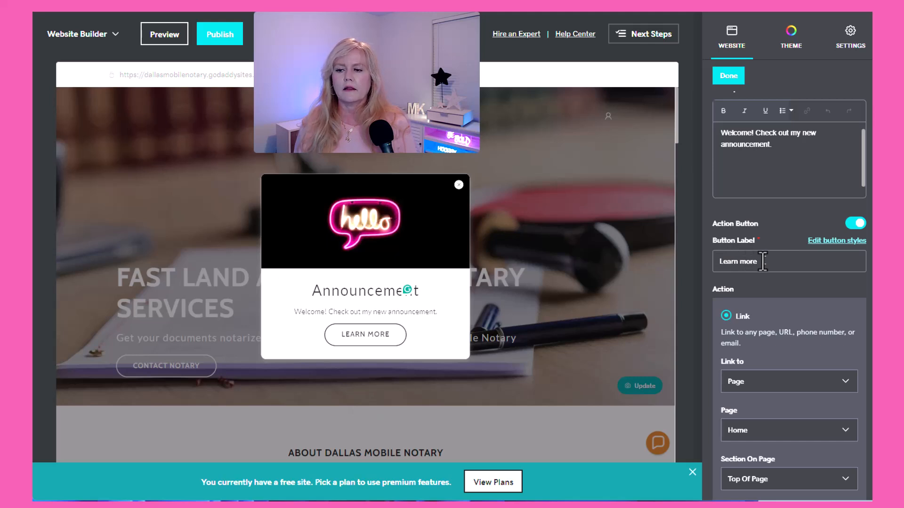
scroll(763, 261, down, 3)
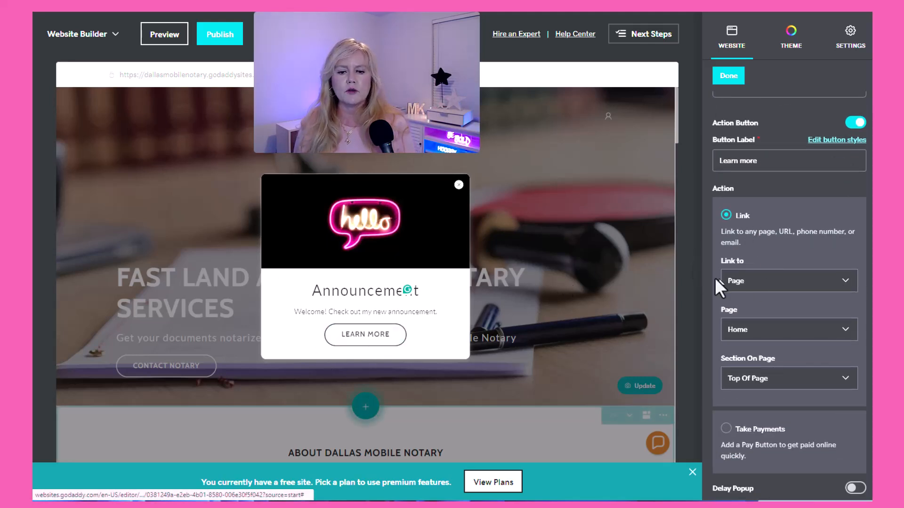
click(776, 285)
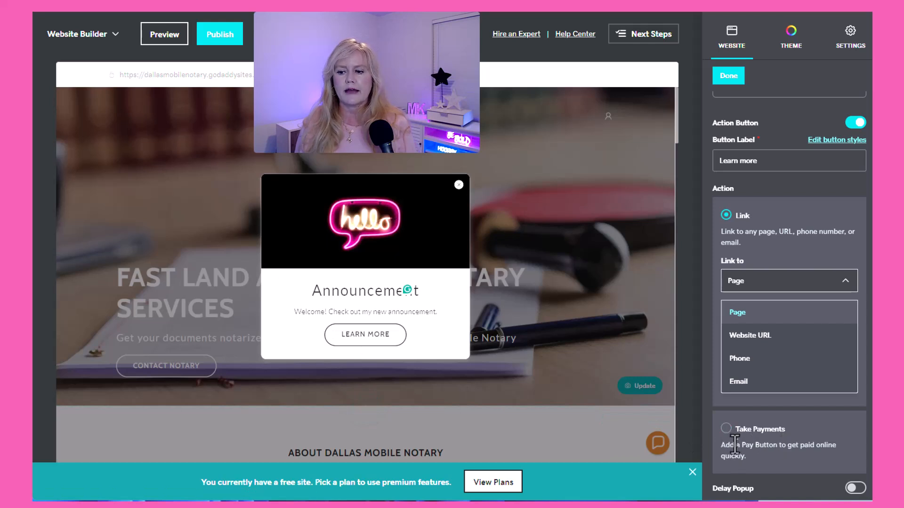
click(737, 312)
click(459, 185)
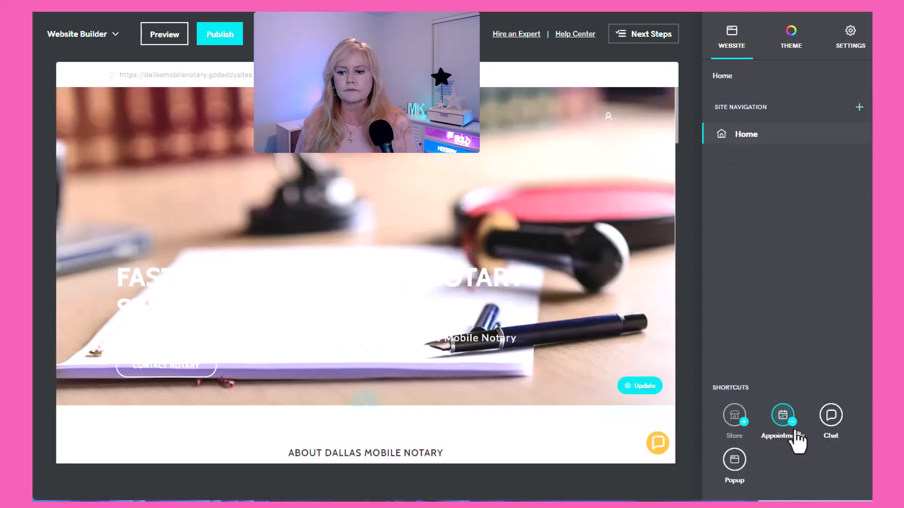
Reopen the popup settings and turn on Delay Popup.
click(735, 463)
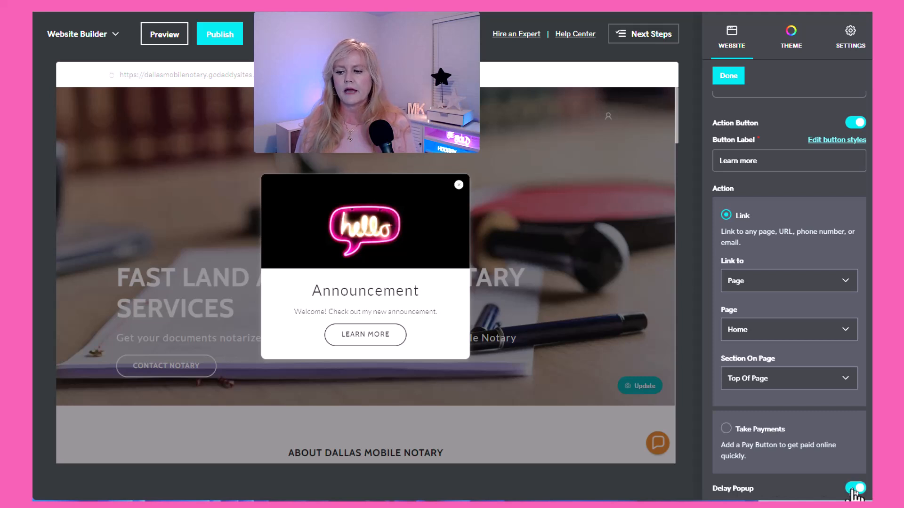
scroll(855, 495, down, 1)
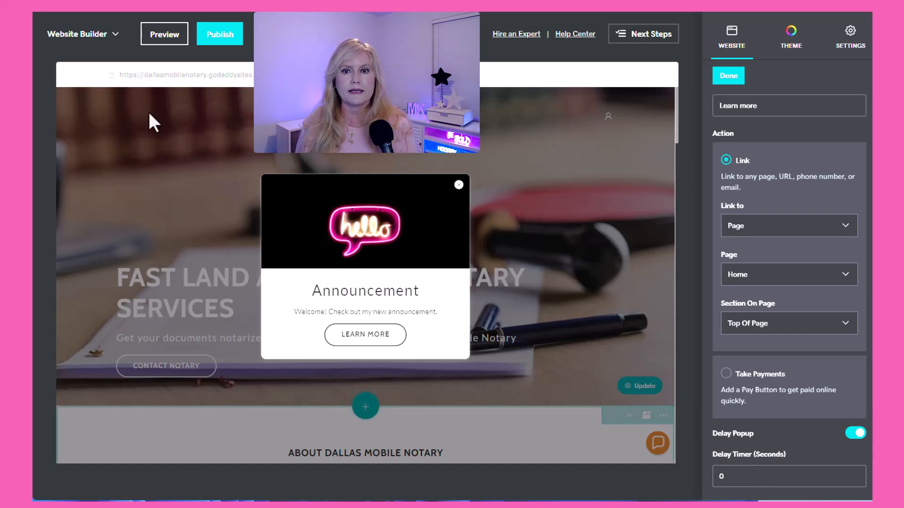
Rotate the popup's hello image step by step through a full turn.
click(401, 222)
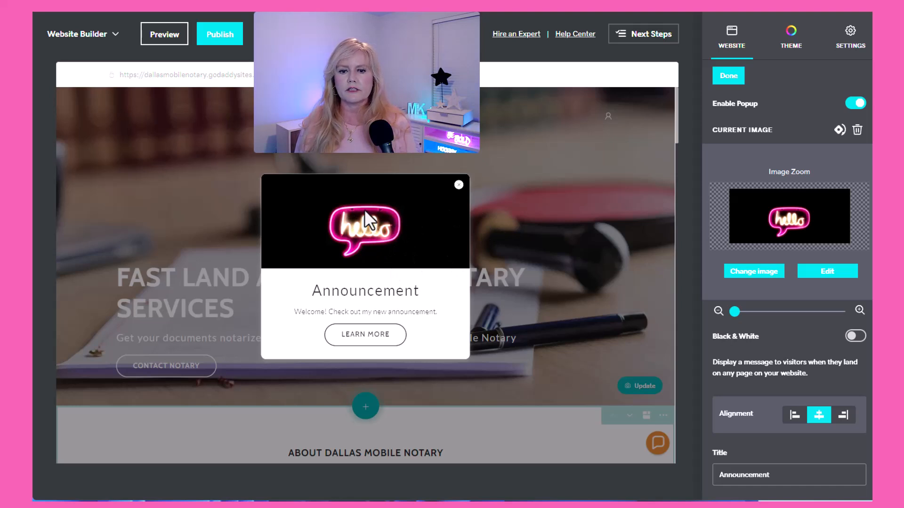
click(839, 129)
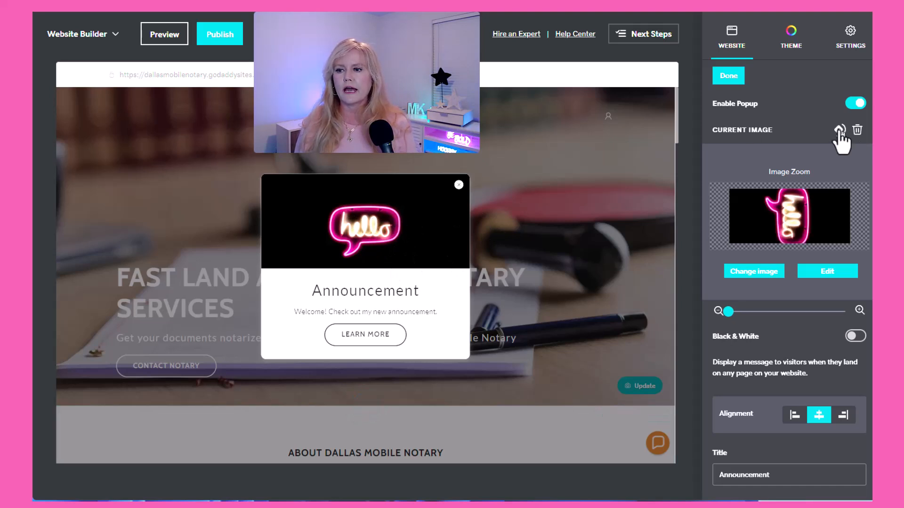
click(839, 129)
click(839, 130)
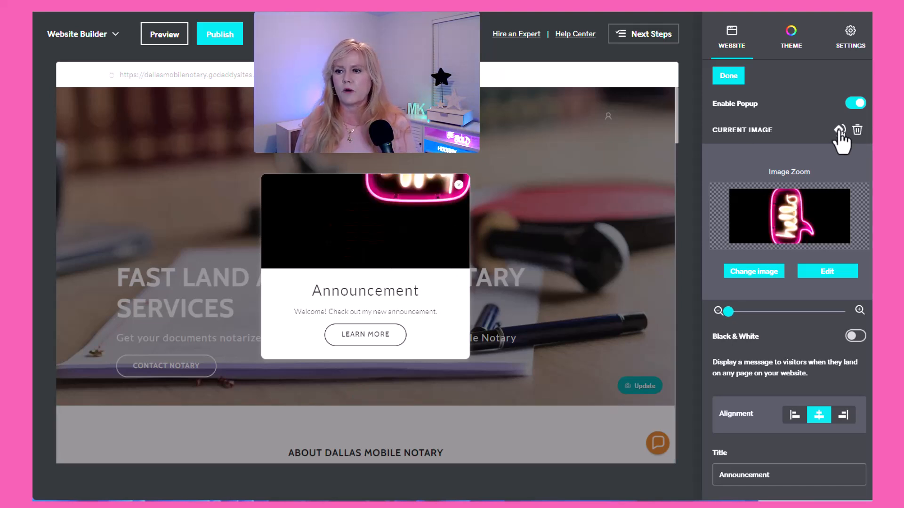
click(839, 130)
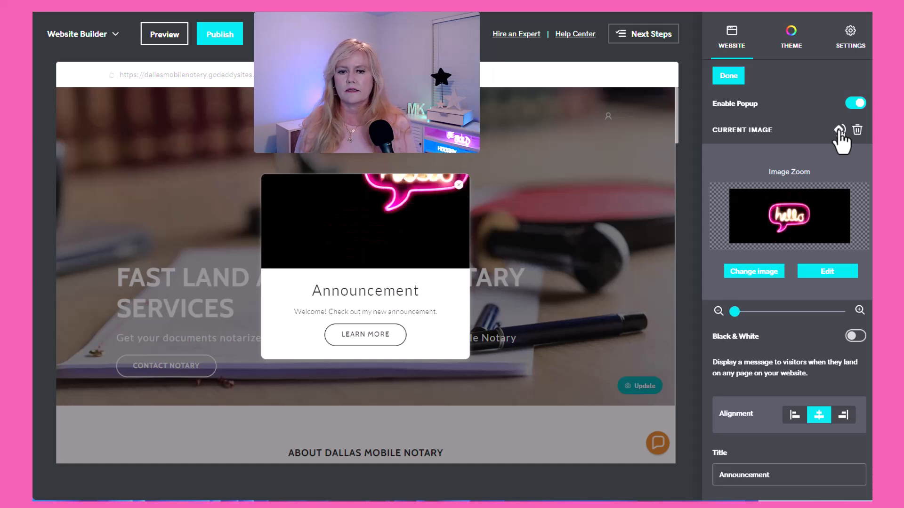
Enlarge the popup's hello image with the image zoom and finish editing the popup.
drag(737, 312, 753, 312)
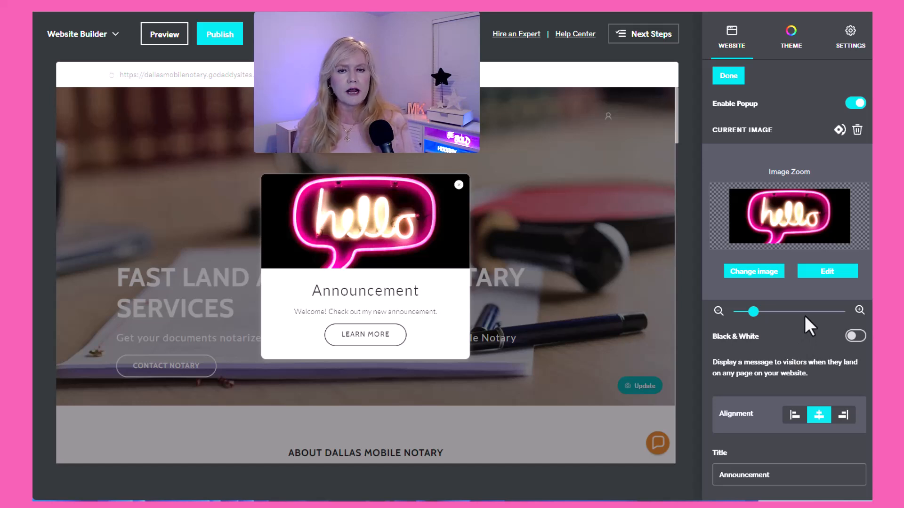
click(728, 75)
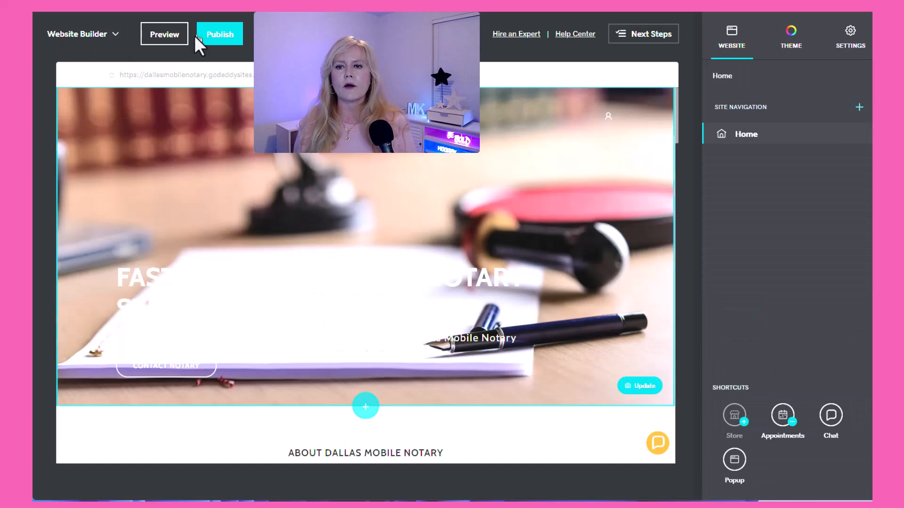
Preview the site in desktop view, looking through the homepage down to the Online Appointments section and back up.
click(164, 37)
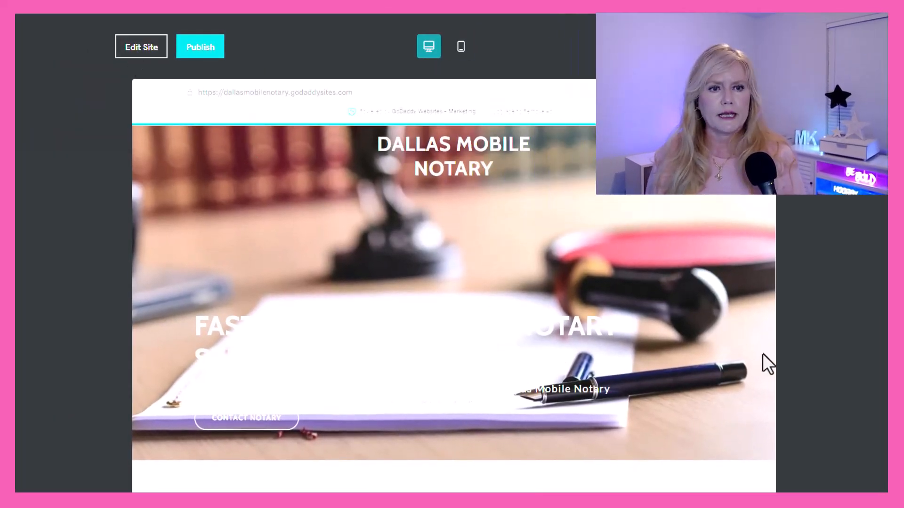
scroll(763, 354, down, 10)
scroll(763, 354, down, 15)
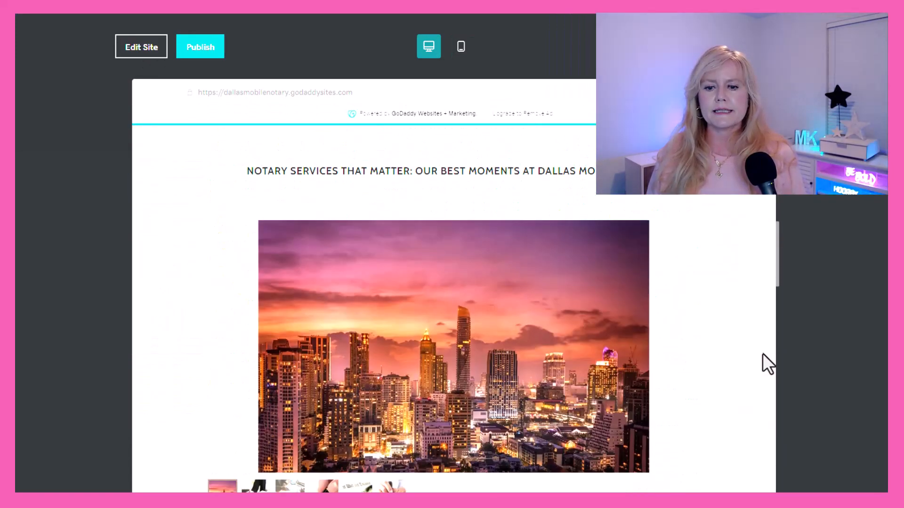
scroll(763, 354, down, 15)
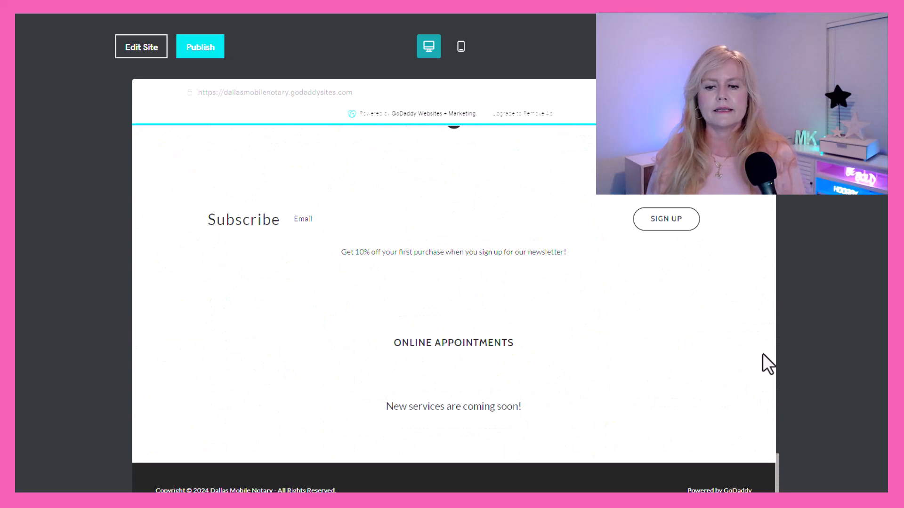
scroll(763, 354, up, 20)
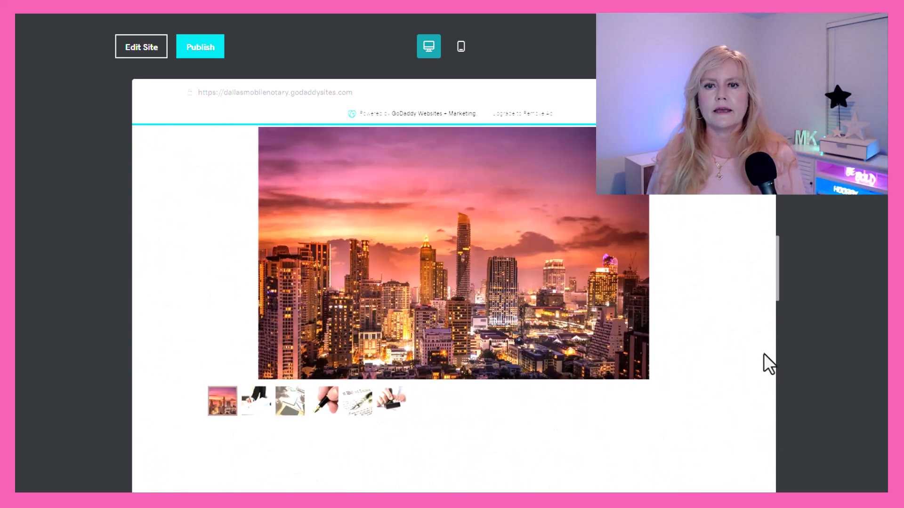
scroll(763, 353, up, 6)
Check the homepage in the mobile preview down to the contact section and return to the desktop view.
click(461, 47)
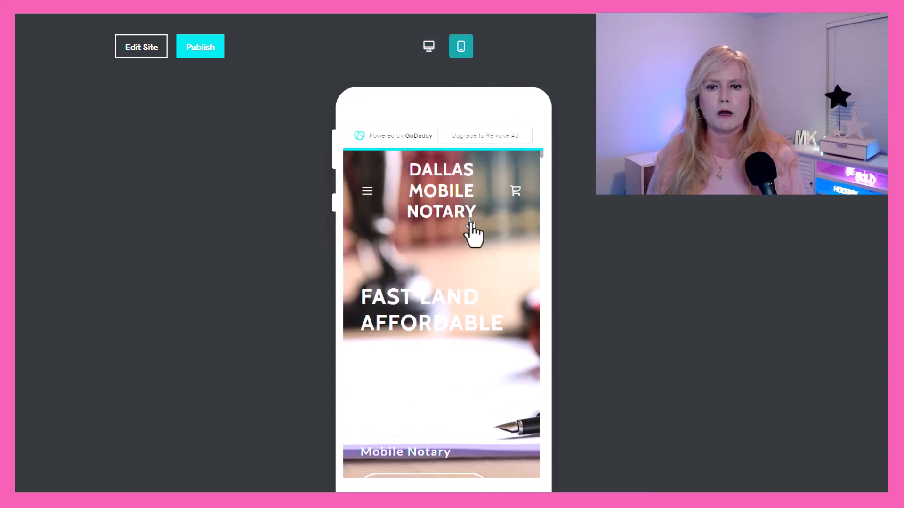
scroll(481, 224, down, 10)
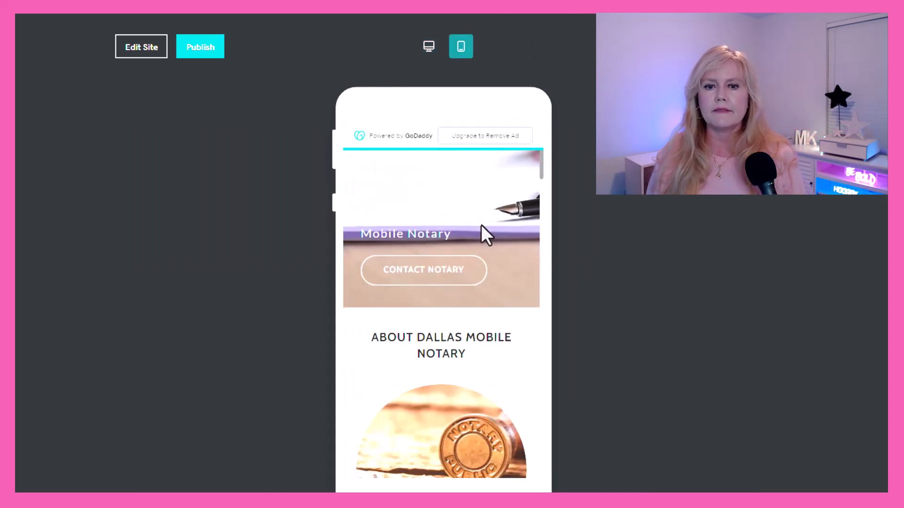
scroll(481, 225, down, 15)
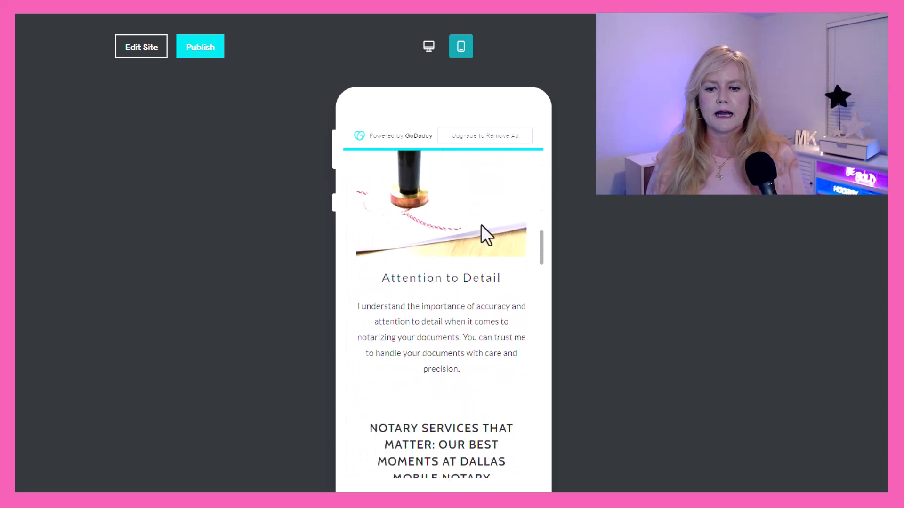
scroll(481, 225, down, 15)
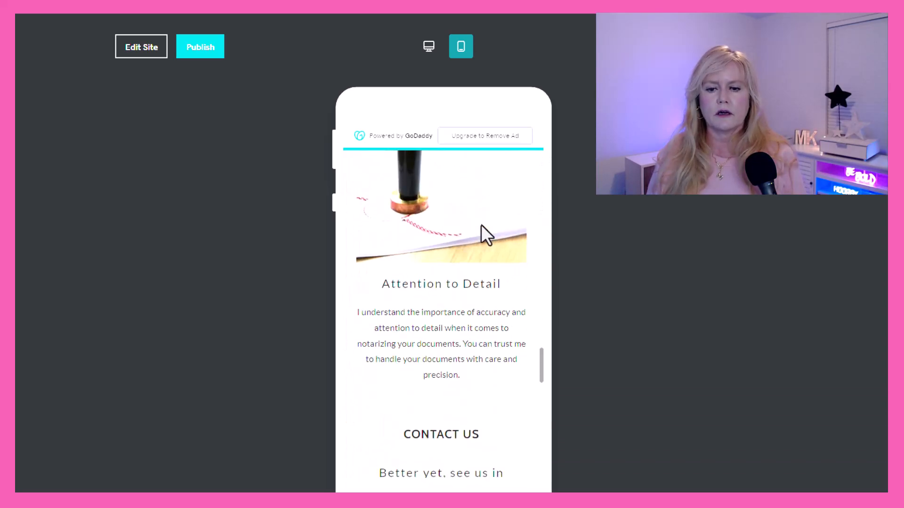
scroll(481, 225, up, 20)
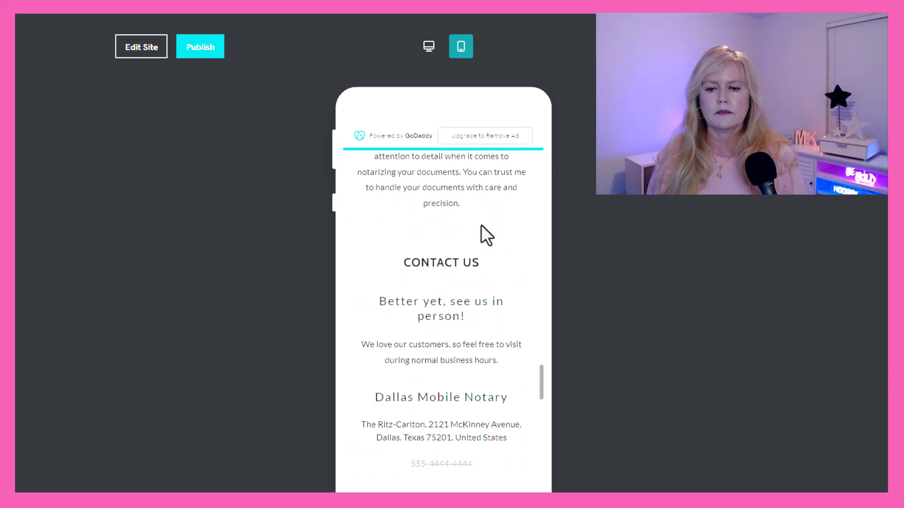
scroll(482, 222, down, 5)
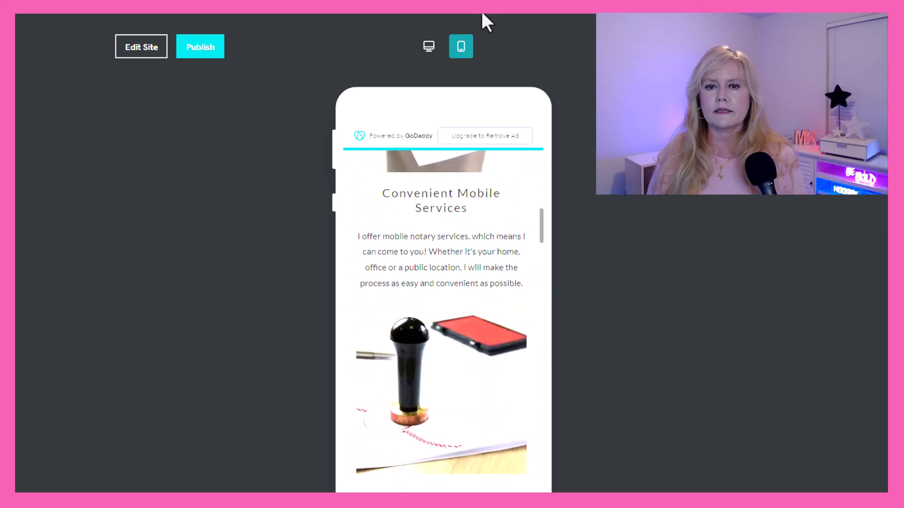
click(428, 47)
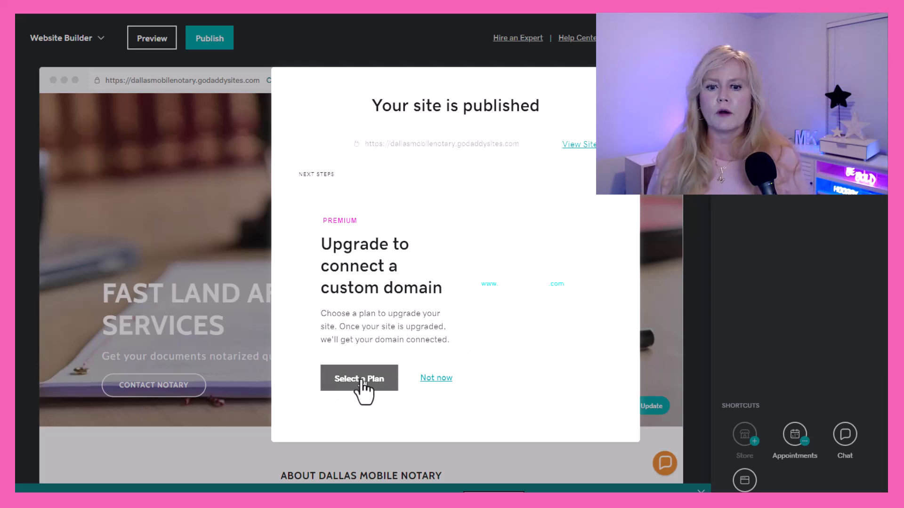
Decline the plan upgrade, copy the published site's address and open dallasmobilenotary.godaddysites.com in a new browser tab.
click(435, 378)
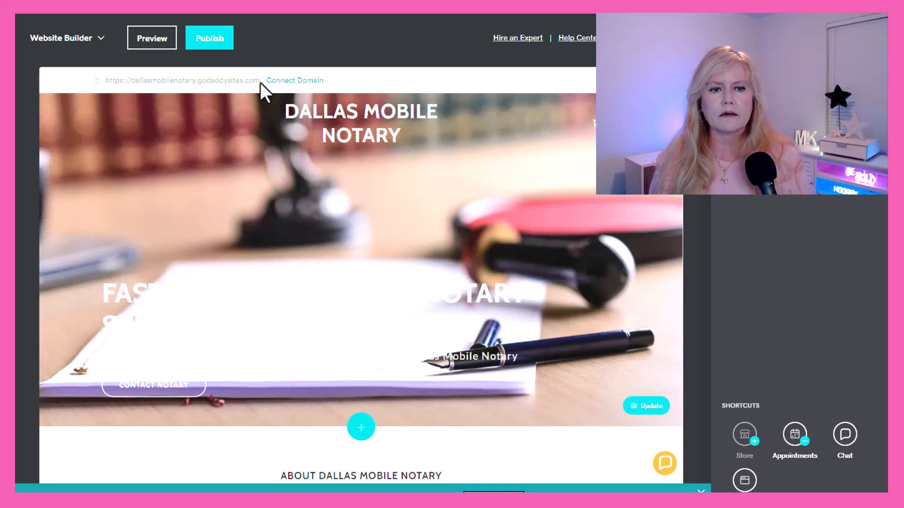
right_click(132, 83)
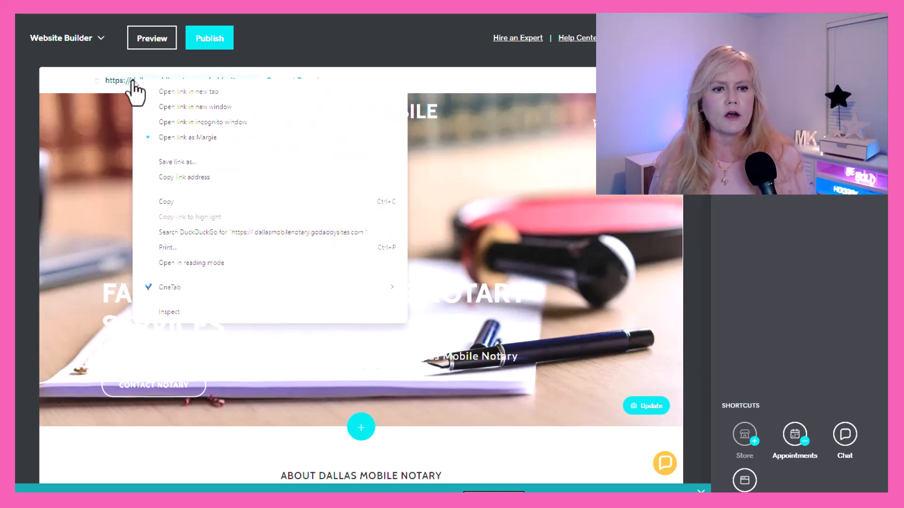
click(165, 202)
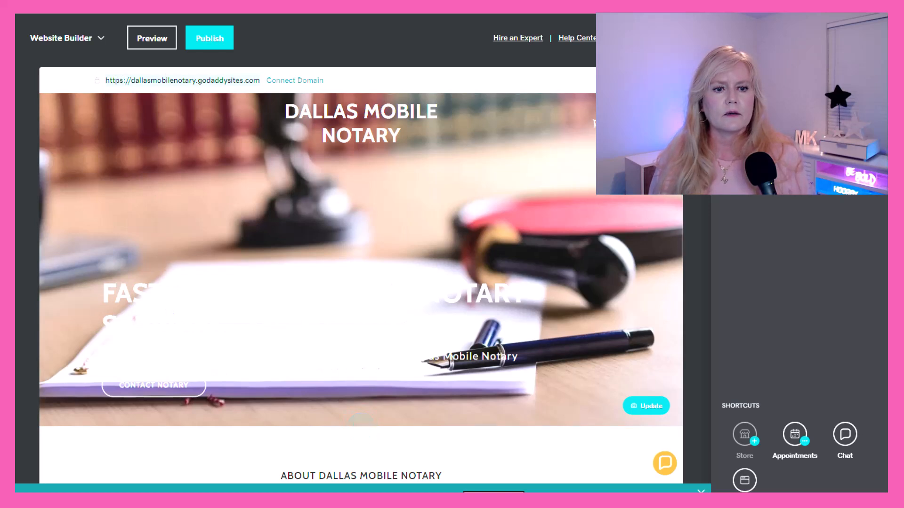
key(ctrl+t)
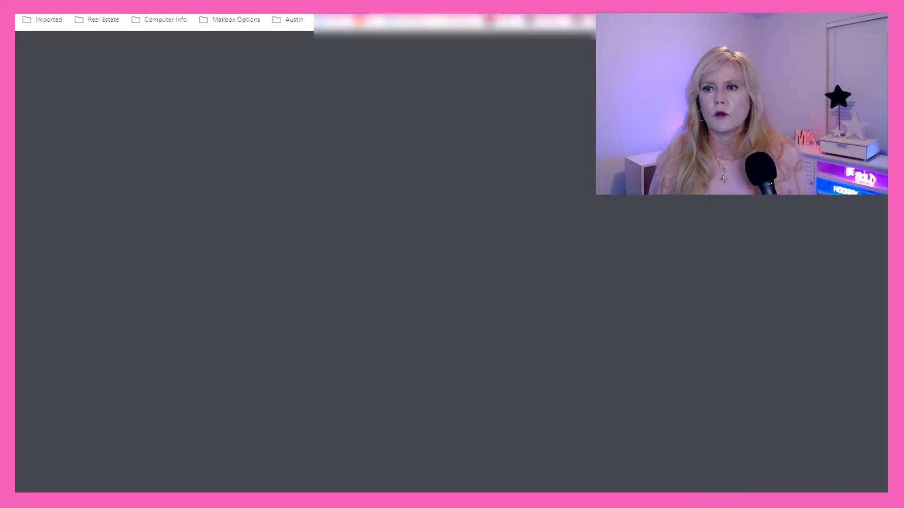
right_click(146, 11)
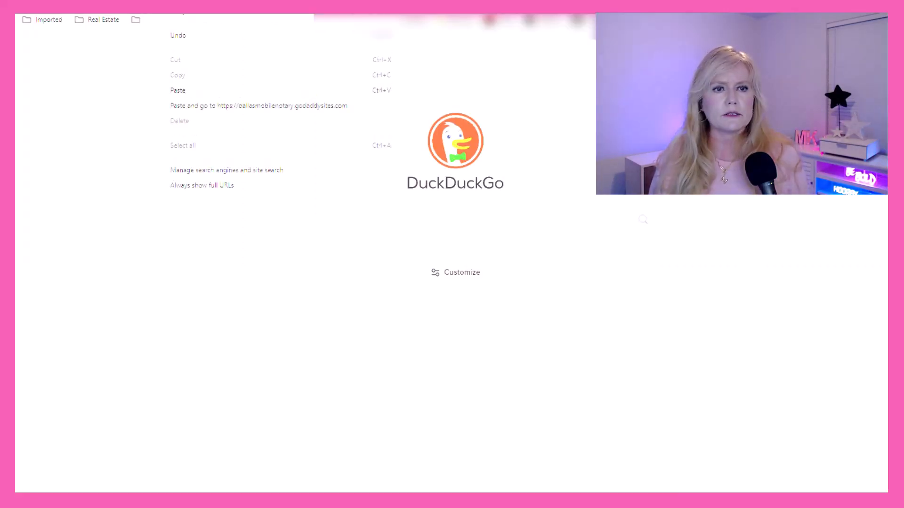
click(178, 90)
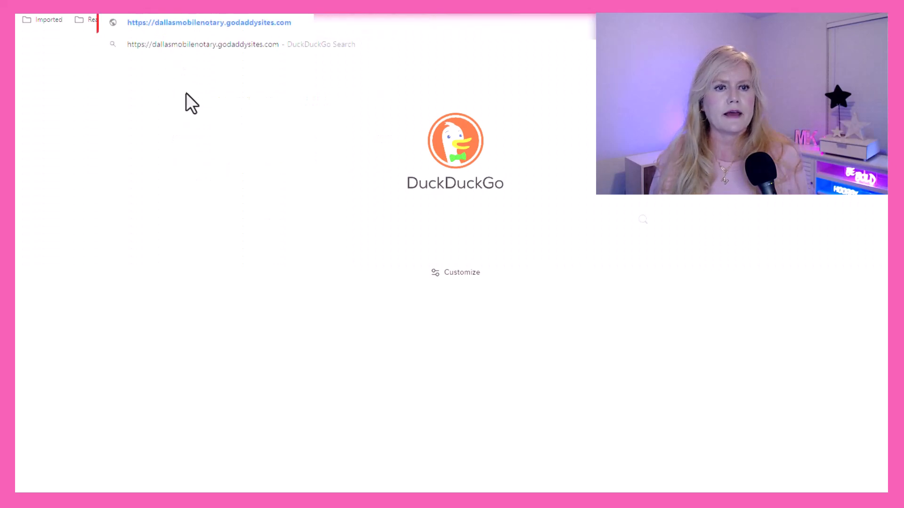
key(Return)
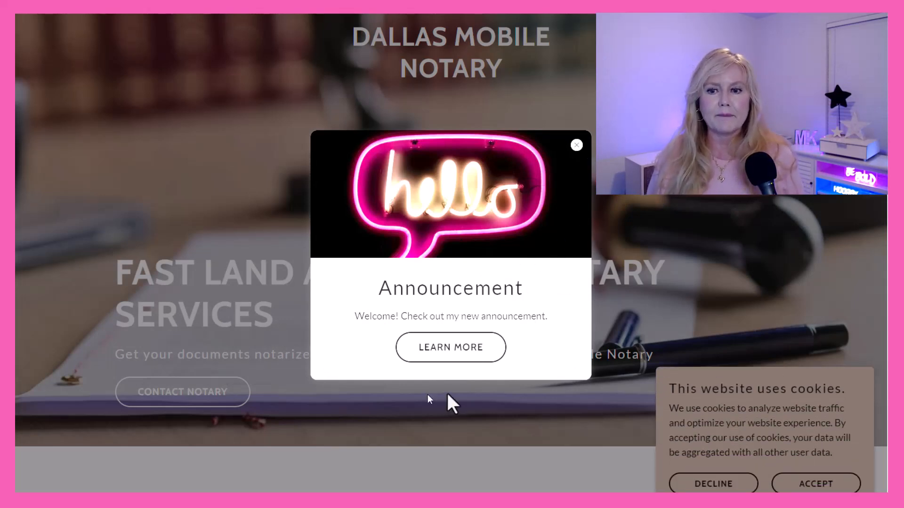
Dismiss the Announcement popup, decline the cookies and look down through the published homepage.
click(576, 145)
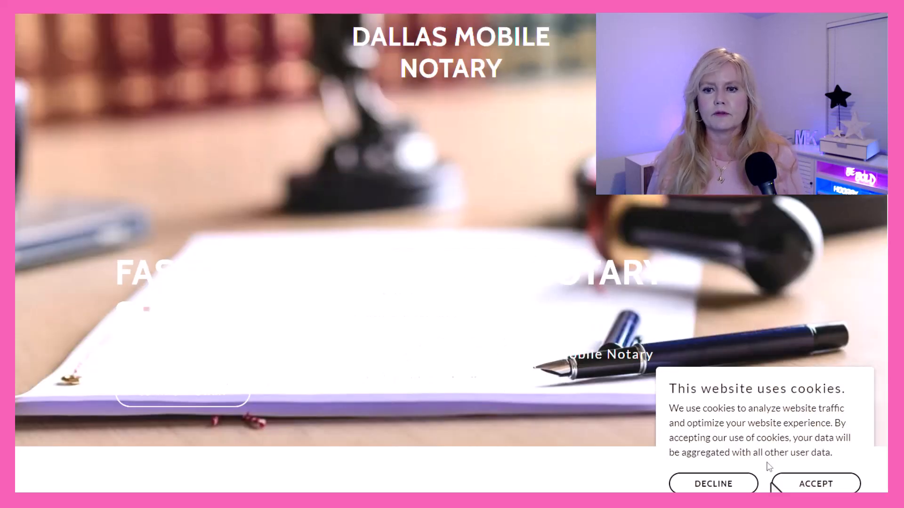
click(697, 484)
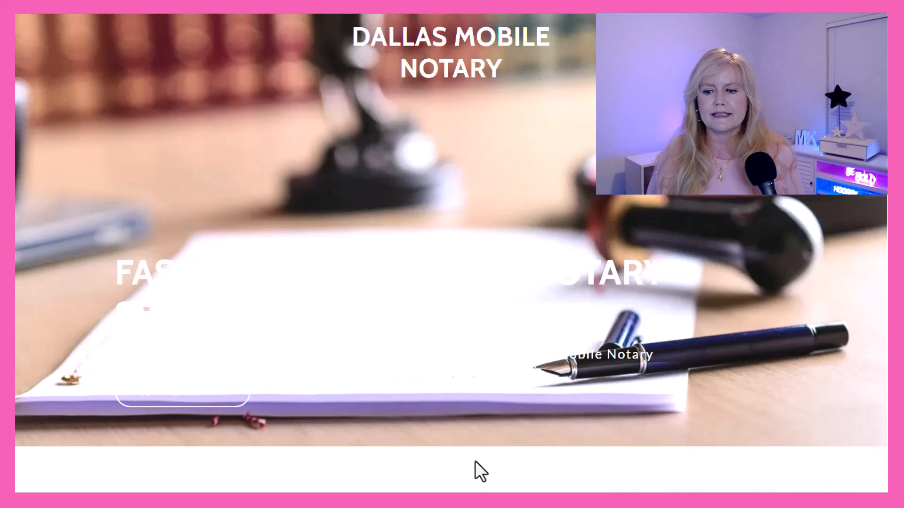
scroll(475, 461, down, 10)
scroll(476, 462, down, 10)
scroll(475, 461, down, 10)
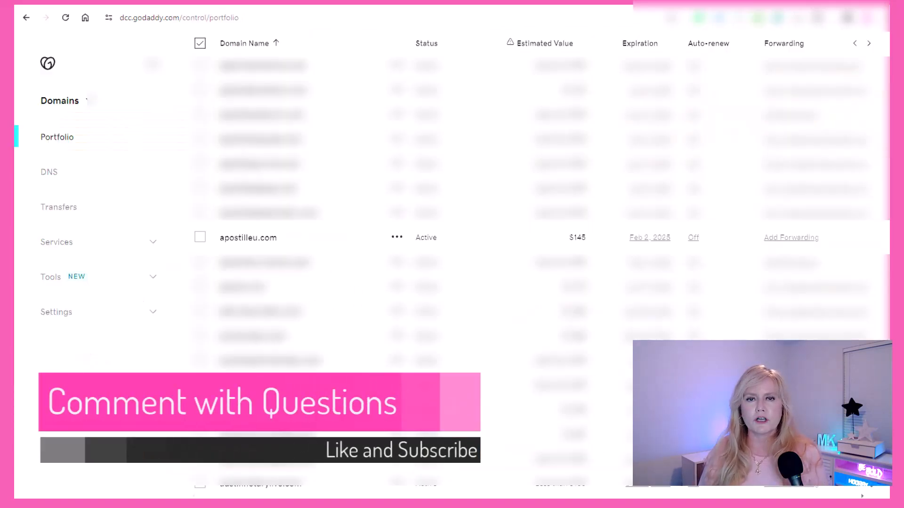
Add forwarding to the domain apostilleu.com, with the site address dallasmobilenotary.godaddysites.com copied in as the destination URL.
click(199, 240)
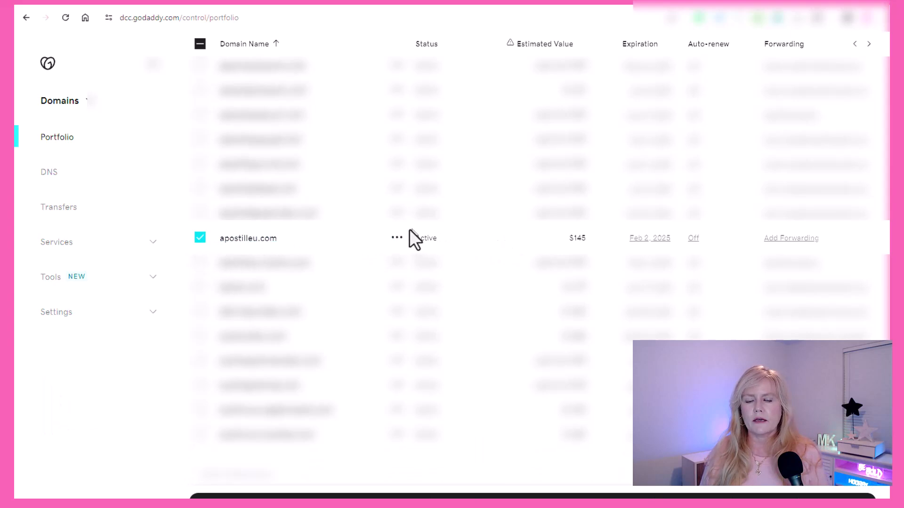
click(788, 242)
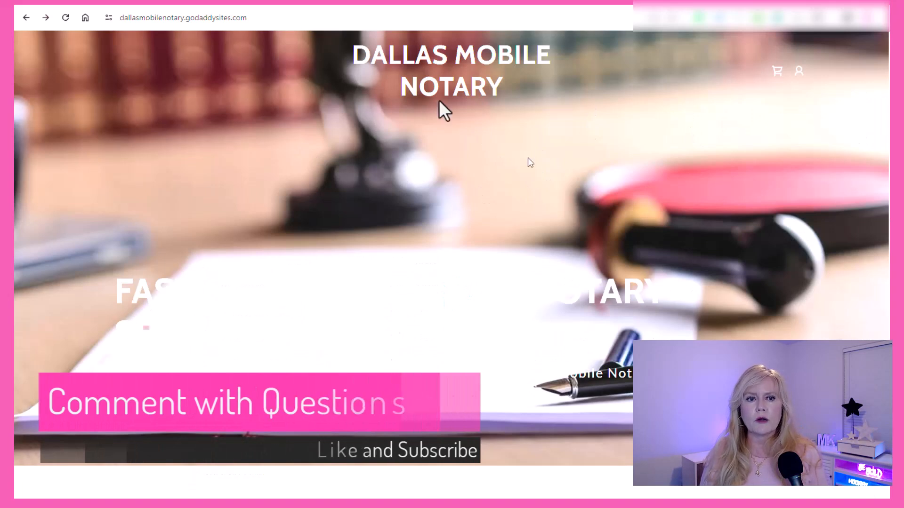
click(177, 18)
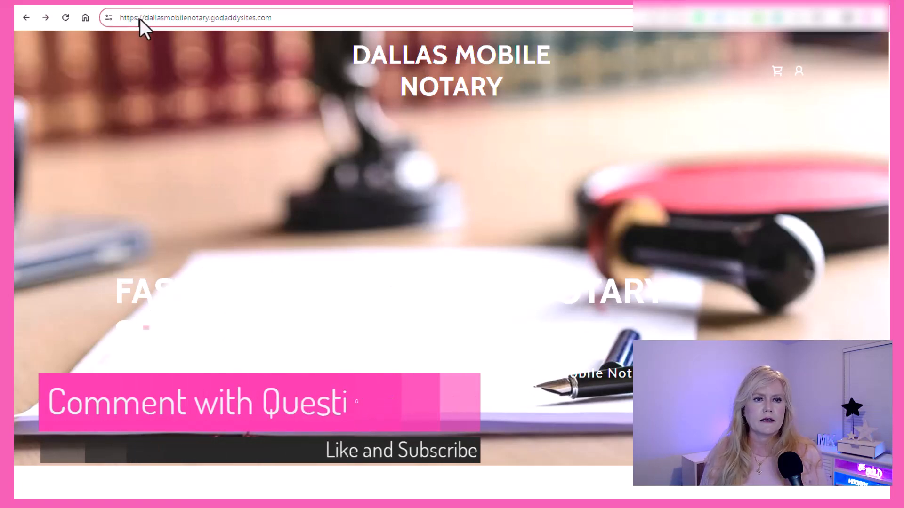
right_click(148, 17)
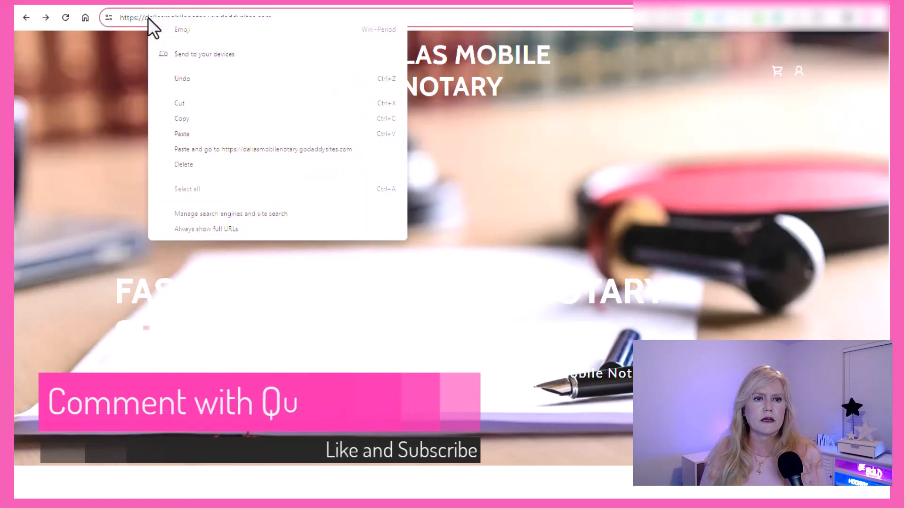
click(182, 119)
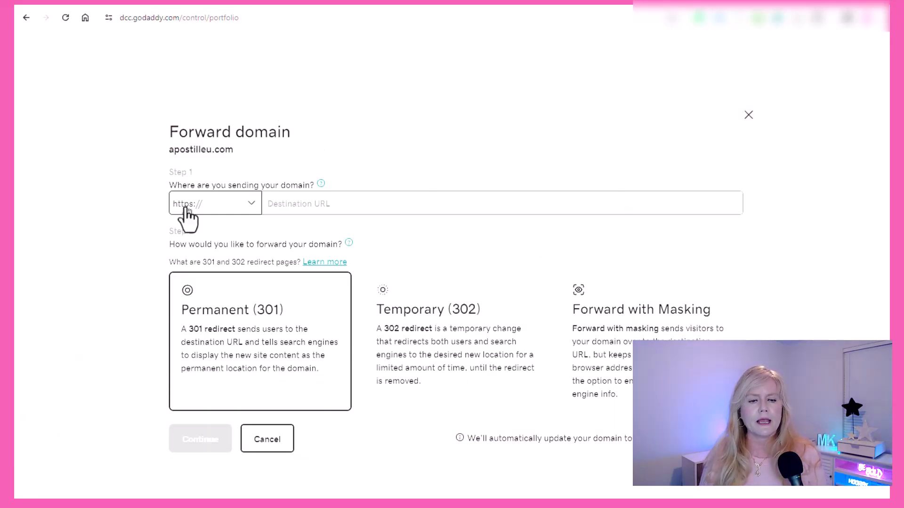
right_click(276, 205)
click(311, 311)
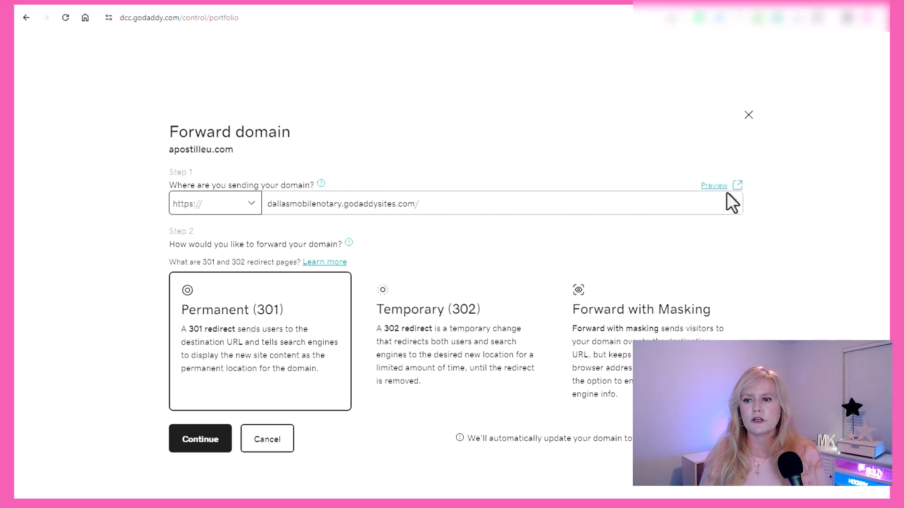
Preview the forwarding destination, save the forwarding as Permanent (301) and dismiss the notification.
click(711, 186)
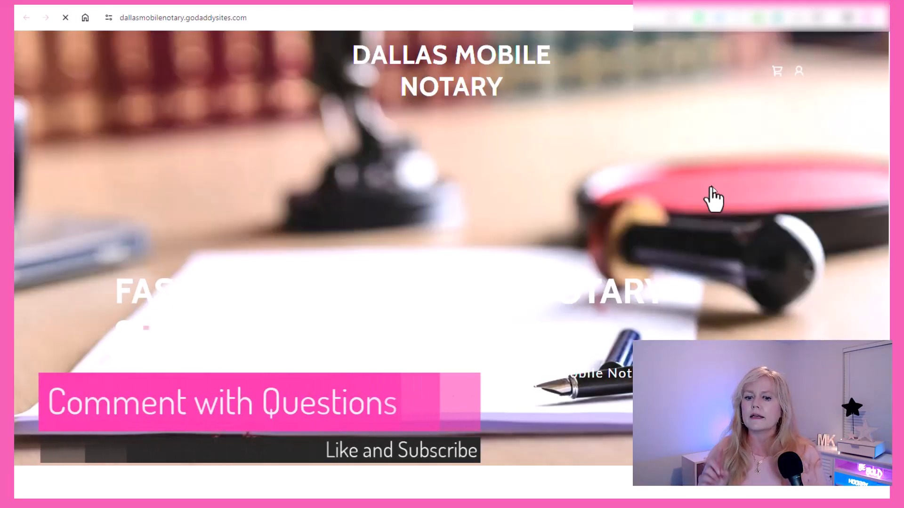
click(212, 5)
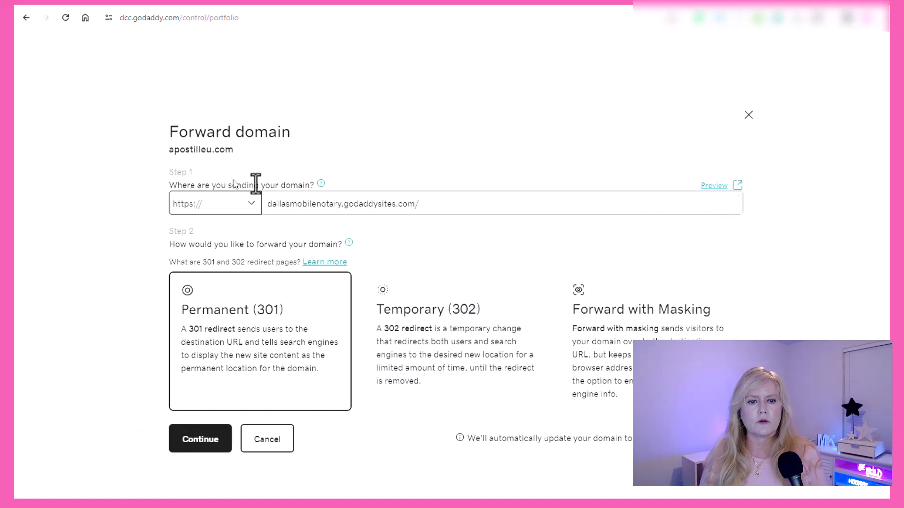
click(218, 447)
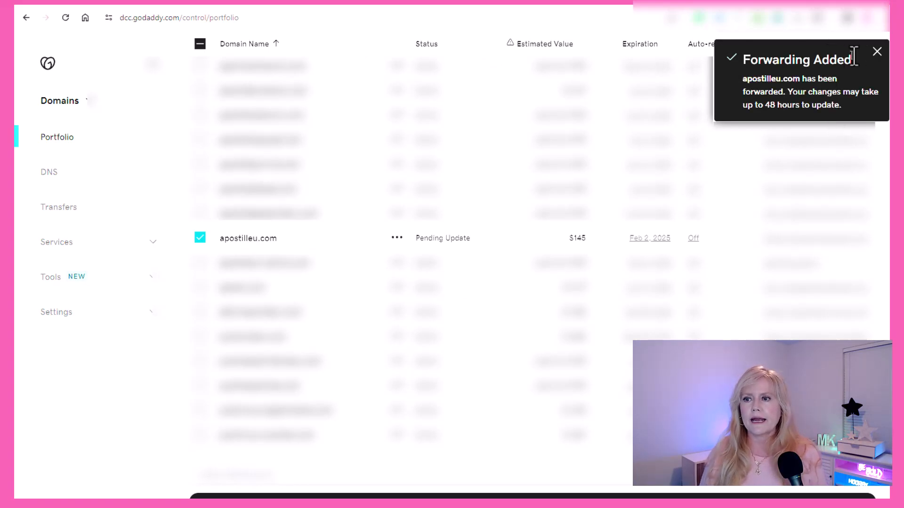
click(876, 52)
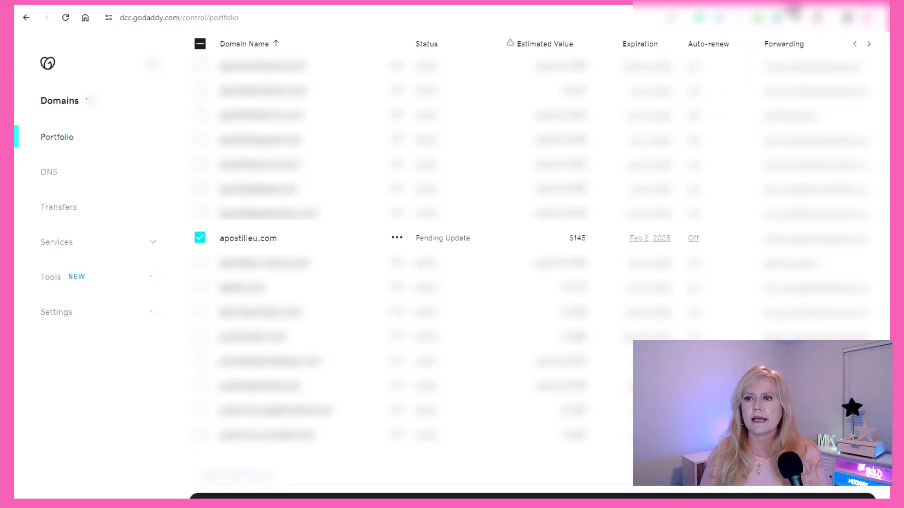
Test the domain forwarding by opening apostilleu.com in a new browser tab.
key(ctrl+t)
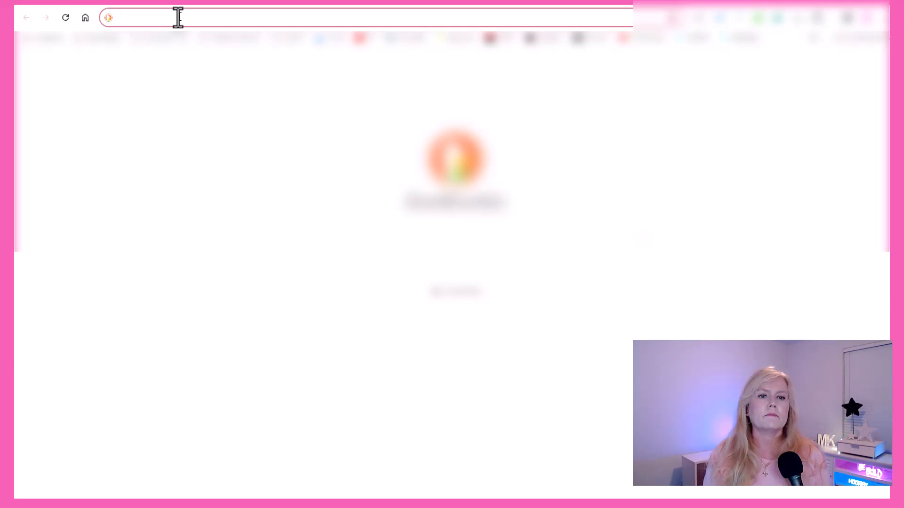
text(apostilla.com)
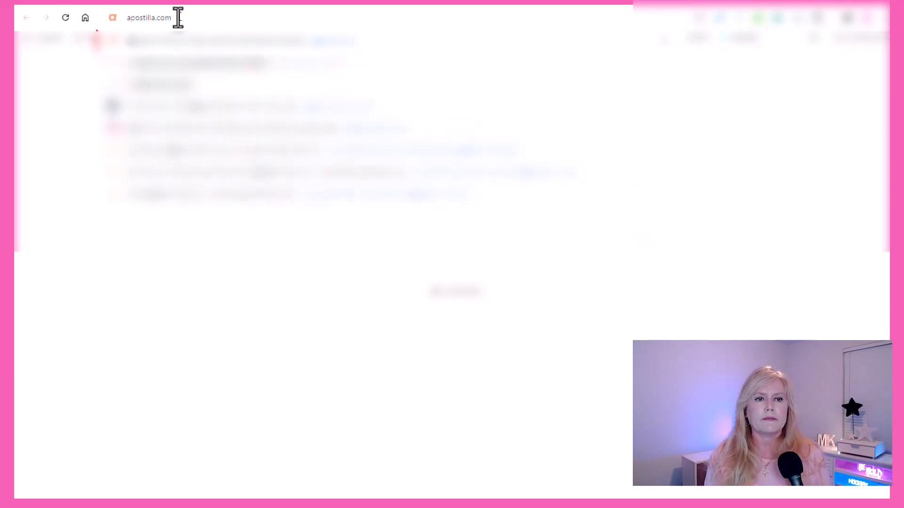
key(BackSpace)
key(BackSpace)
key(BackSpace)
key(BackSpace)
key(BackSpace)
text(eu)
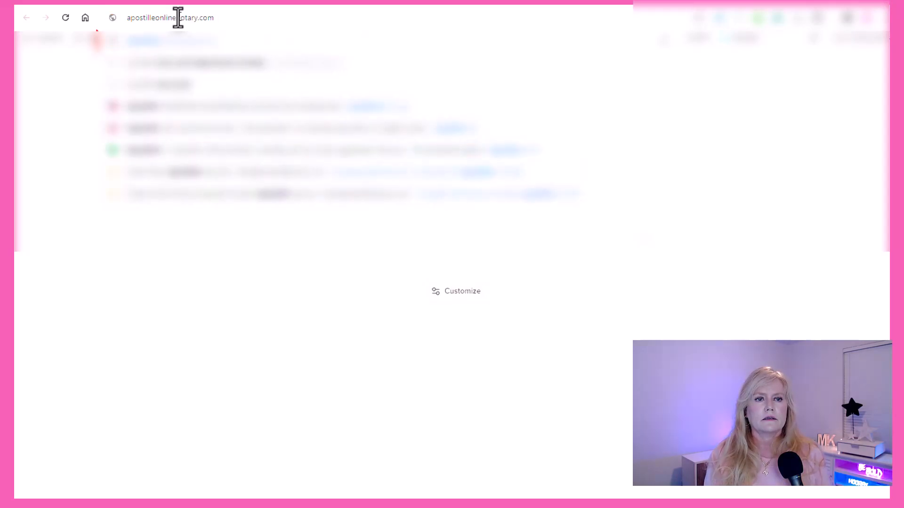
text(.com)
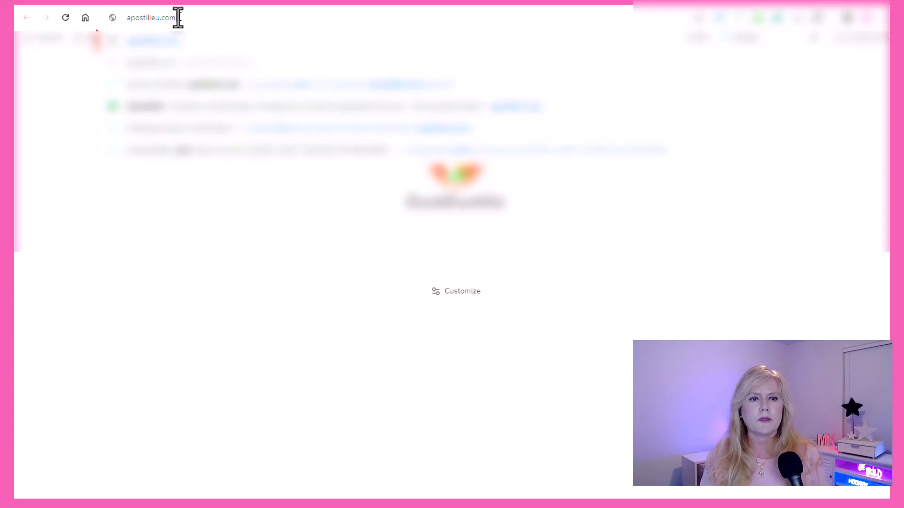
key(Return)
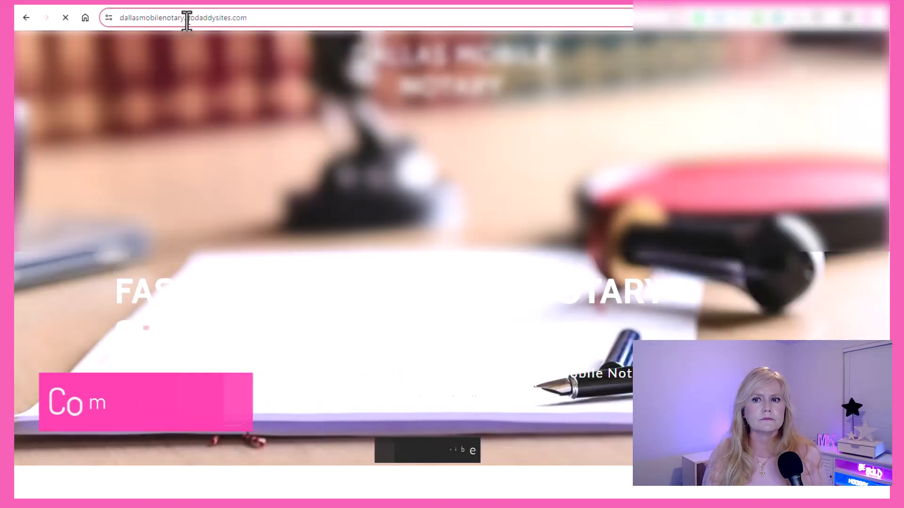
Look through the forwarded site's homepage down past the contact section to the Subscribe form and return to its header.
scroll(455, 255, down, 5)
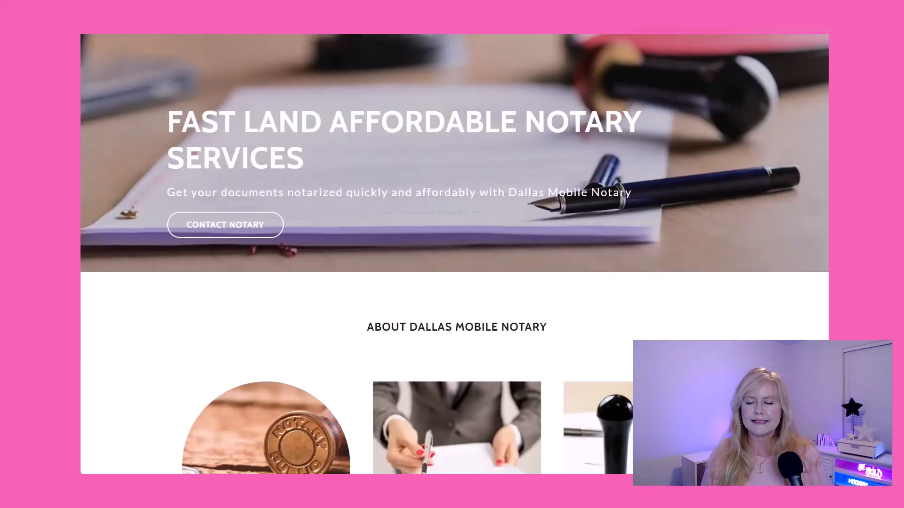
scroll(455, 254, down, 10)
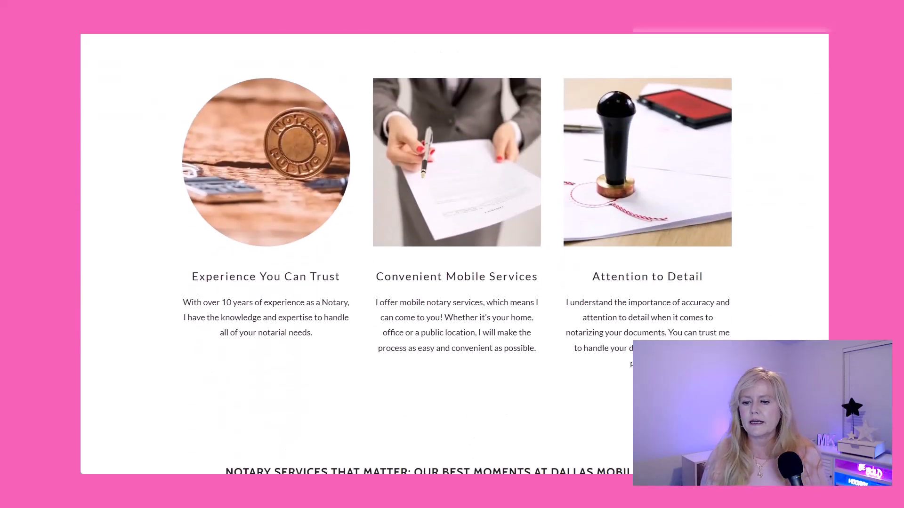
scroll(455, 254, down, 10)
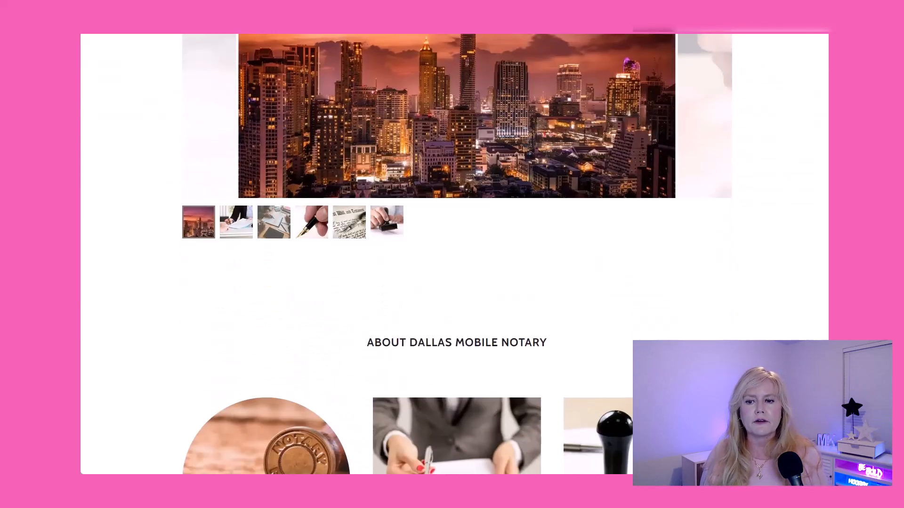
scroll(454, 254, down, 10)
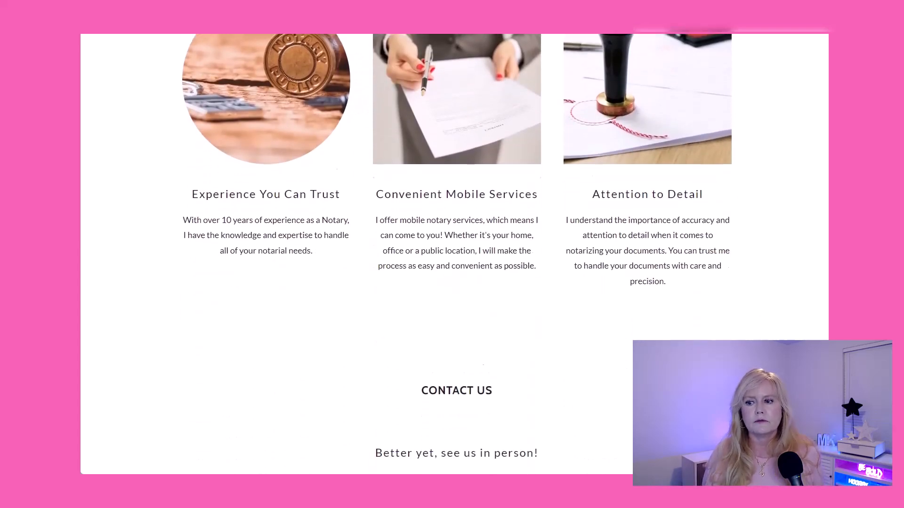
scroll(455, 255, down, 2)
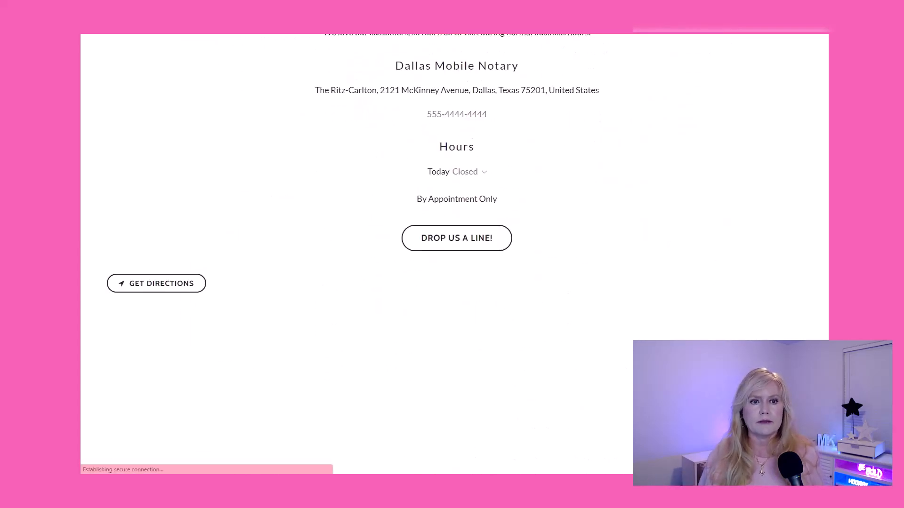
scroll(454, 254, down, 7)
scroll(454, 254, down, 10)
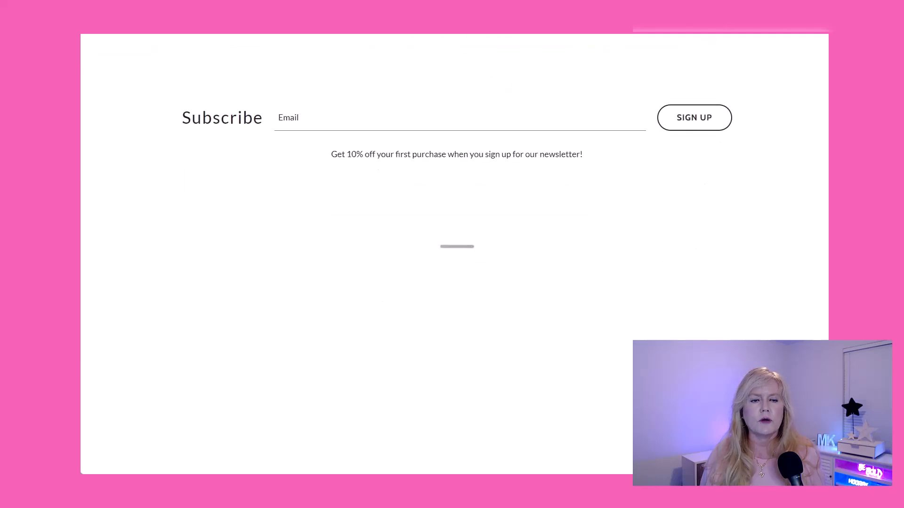
scroll(455, 254, up, 12)
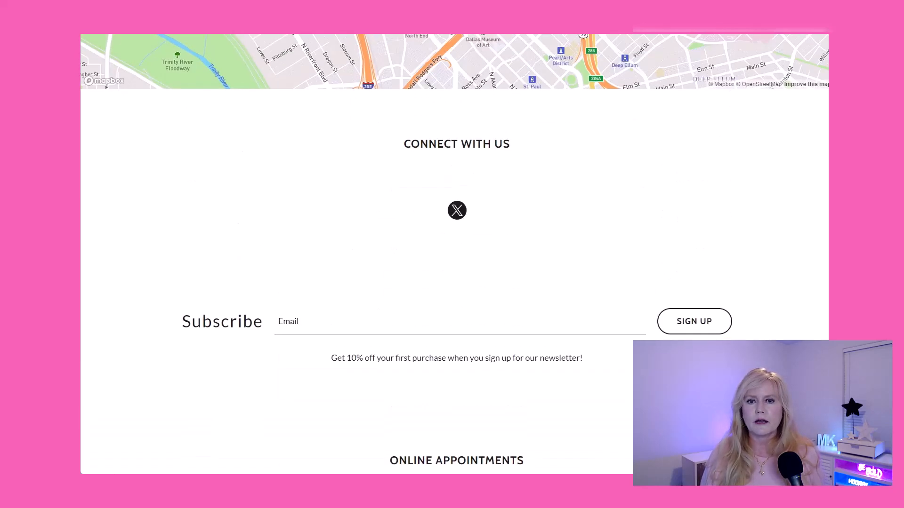
scroll(455, 254, up, 10)
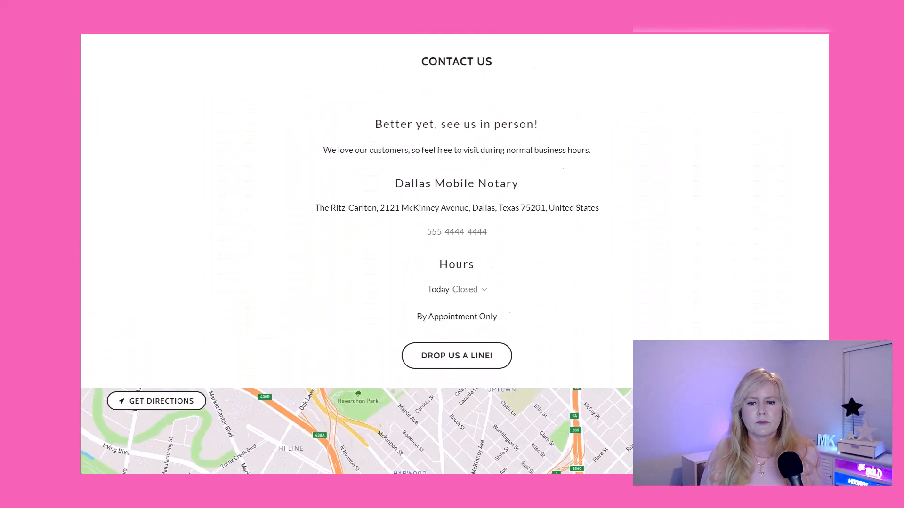
scroll(454, 254, up, 15)
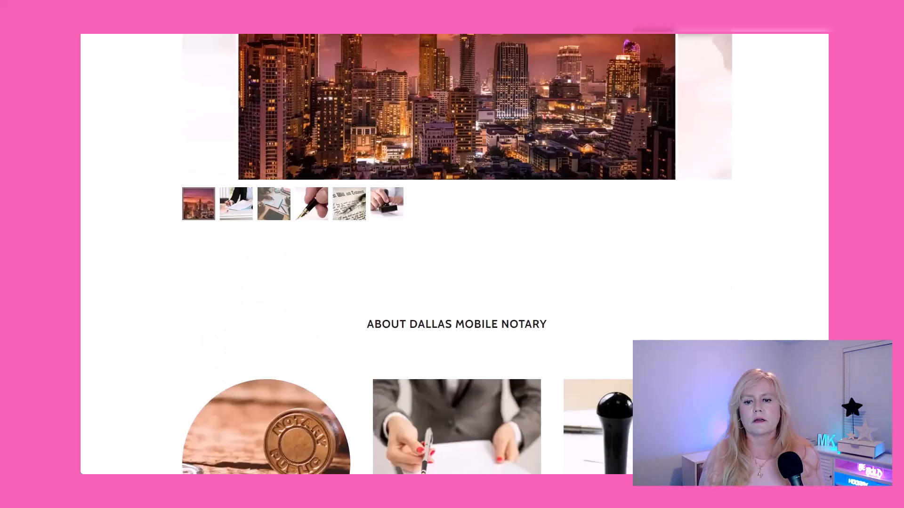
scroll(455, 255, up, 8)
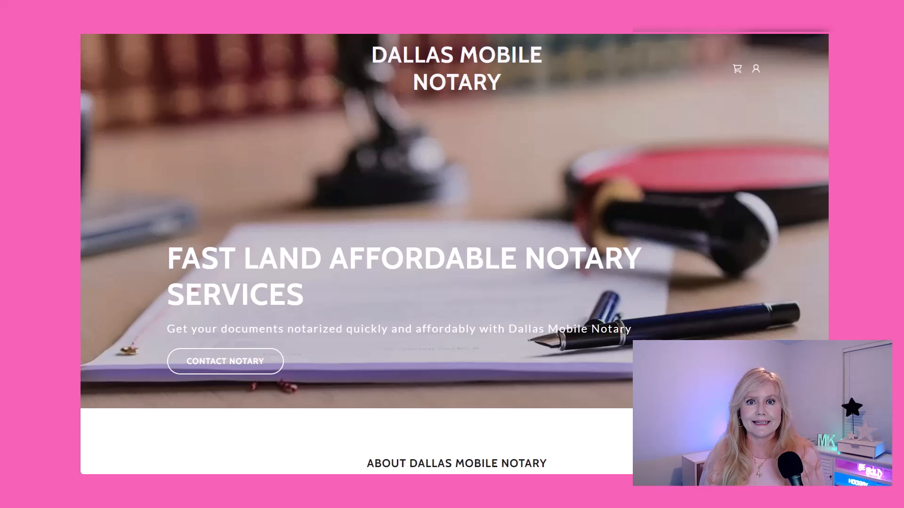
Review the published homepage from the header through the About, photo gallery, Contact Us and Subscribe sections to the footer, and return to the gallery.
scroll(455, 254, down, 3)
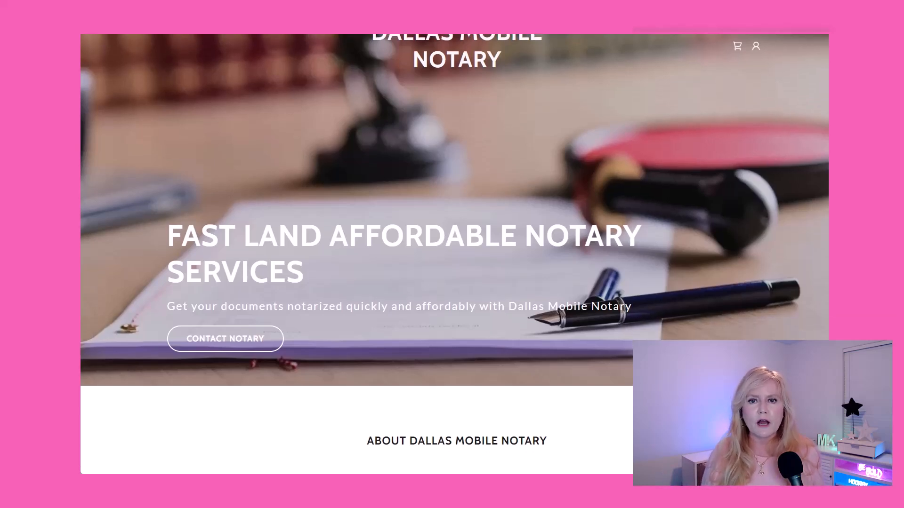
scroll(454, 254, down, 6)
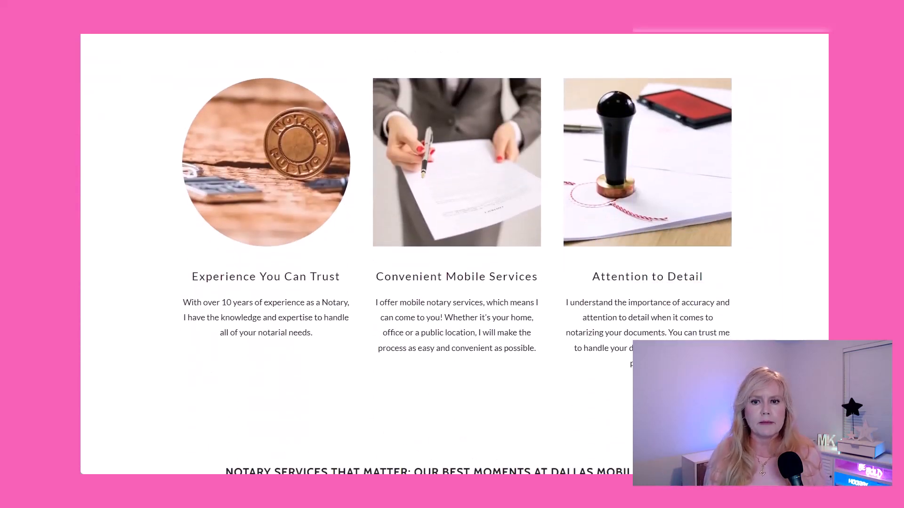
scroll(454, 254, down, 12)
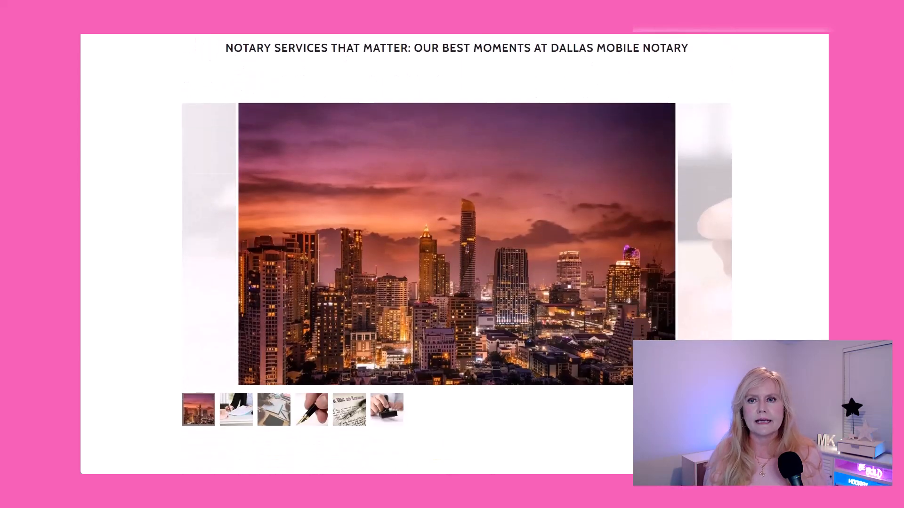
scroll(455, 255, down, 10)
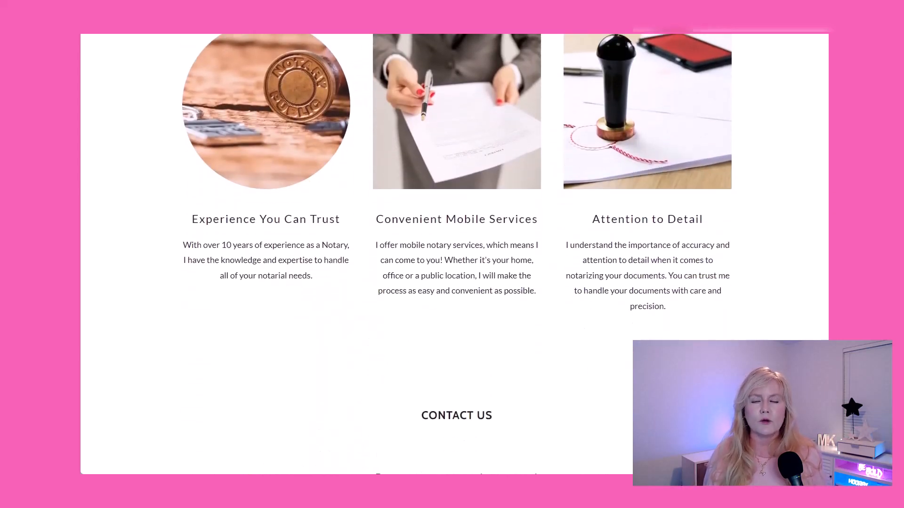
scroll(455, 254, down, 9)
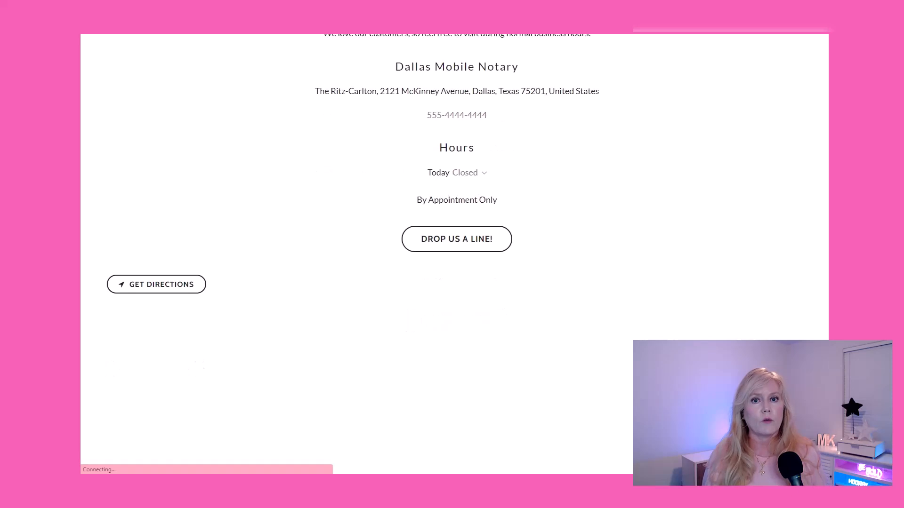
scroll(455, 254, down, 12)
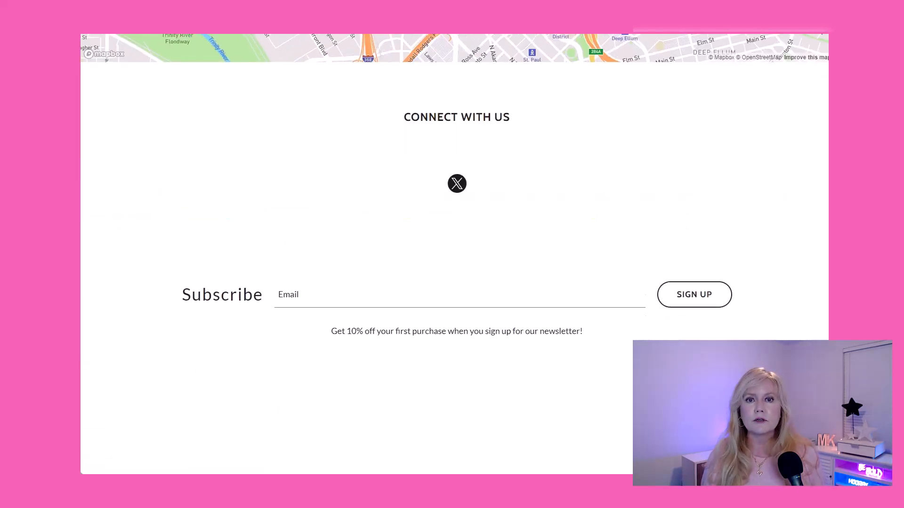
scroll(455, 254, down, 5)
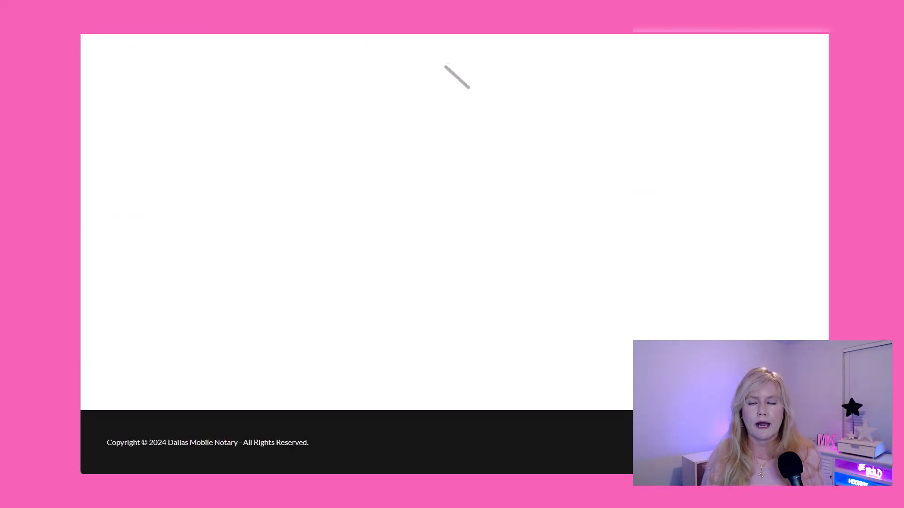
scroll(454, 254, up, 17)
scroll(454, 255, up, 15)
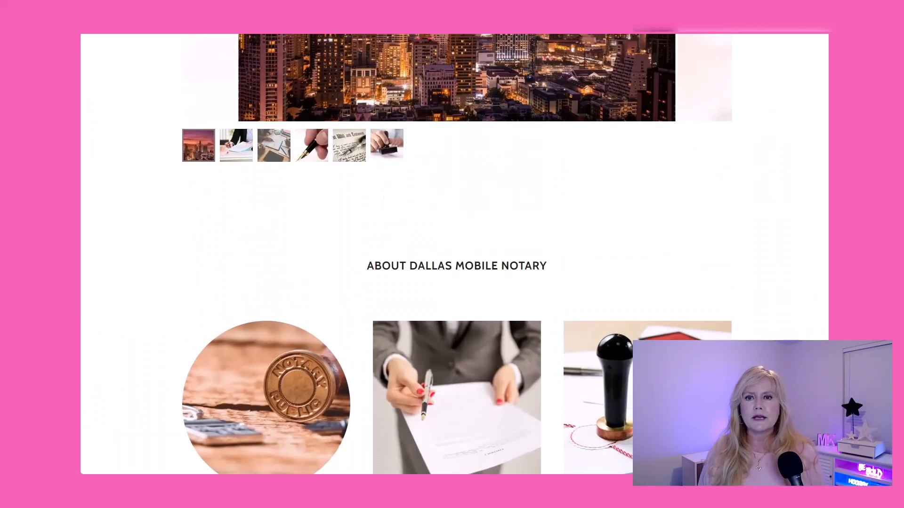